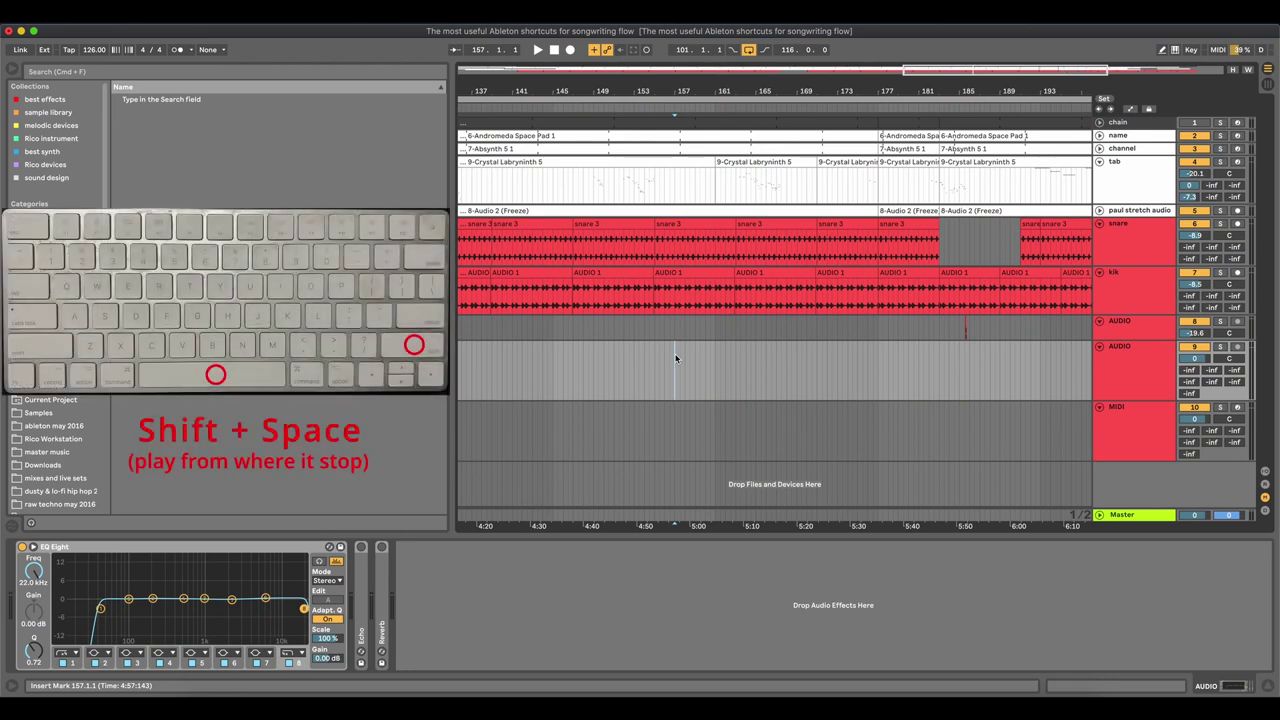
# Step: Play the arrangement from bar 157, comparing playback continued from the stopping point with a restart at the insert marker
pyautogui.hotkey('shift', 'space')
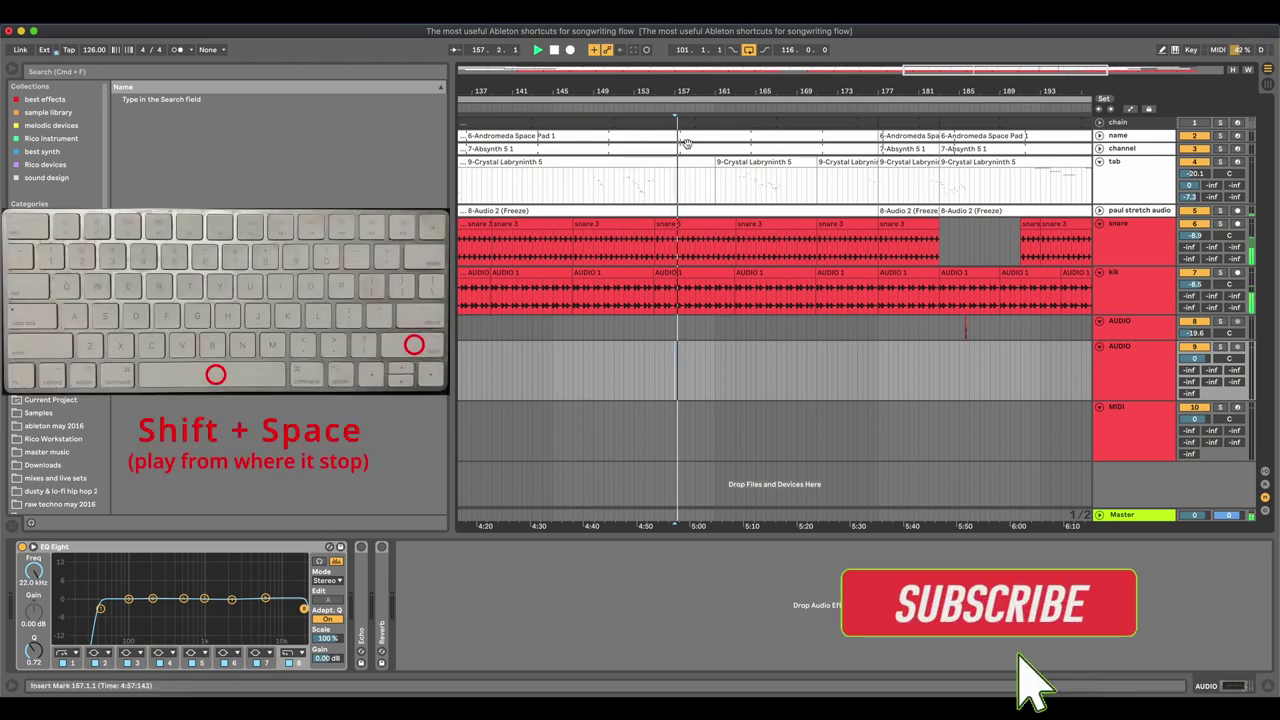
pyautogui.moveTo(680, 91); pyautogui.dragTo(680, 200)
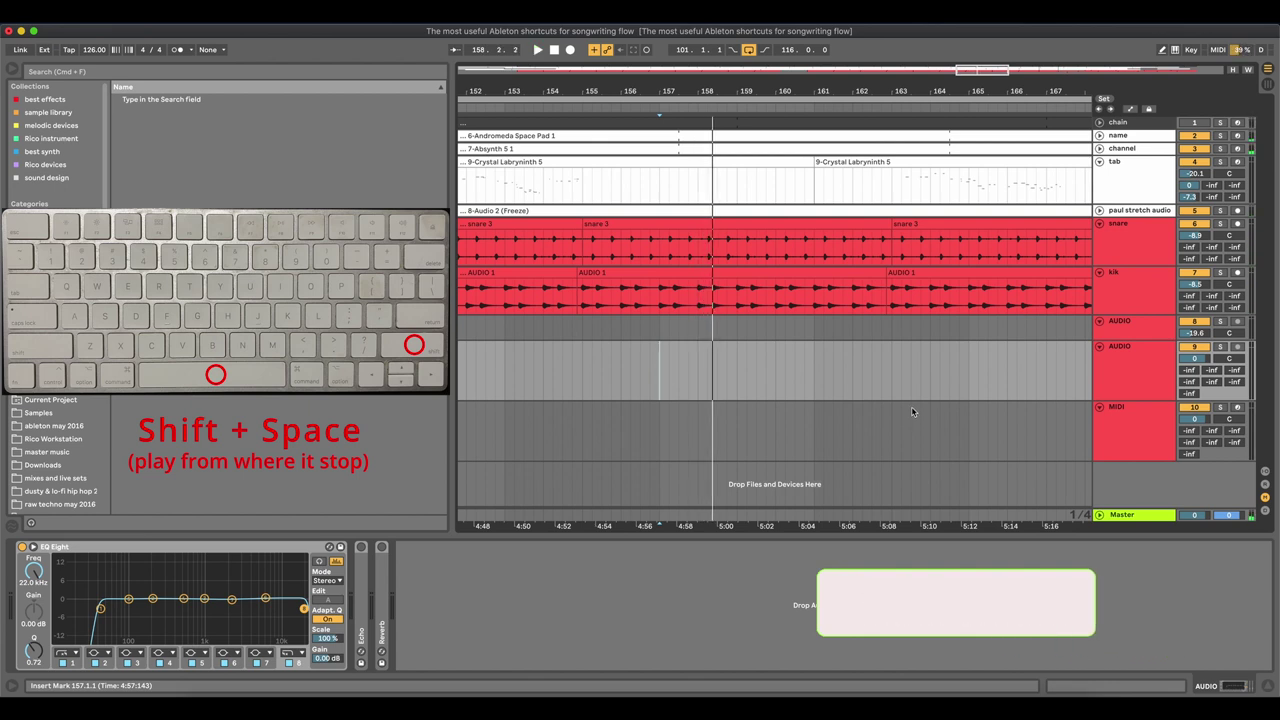
pyautogui.hotkey('shift', 'space')
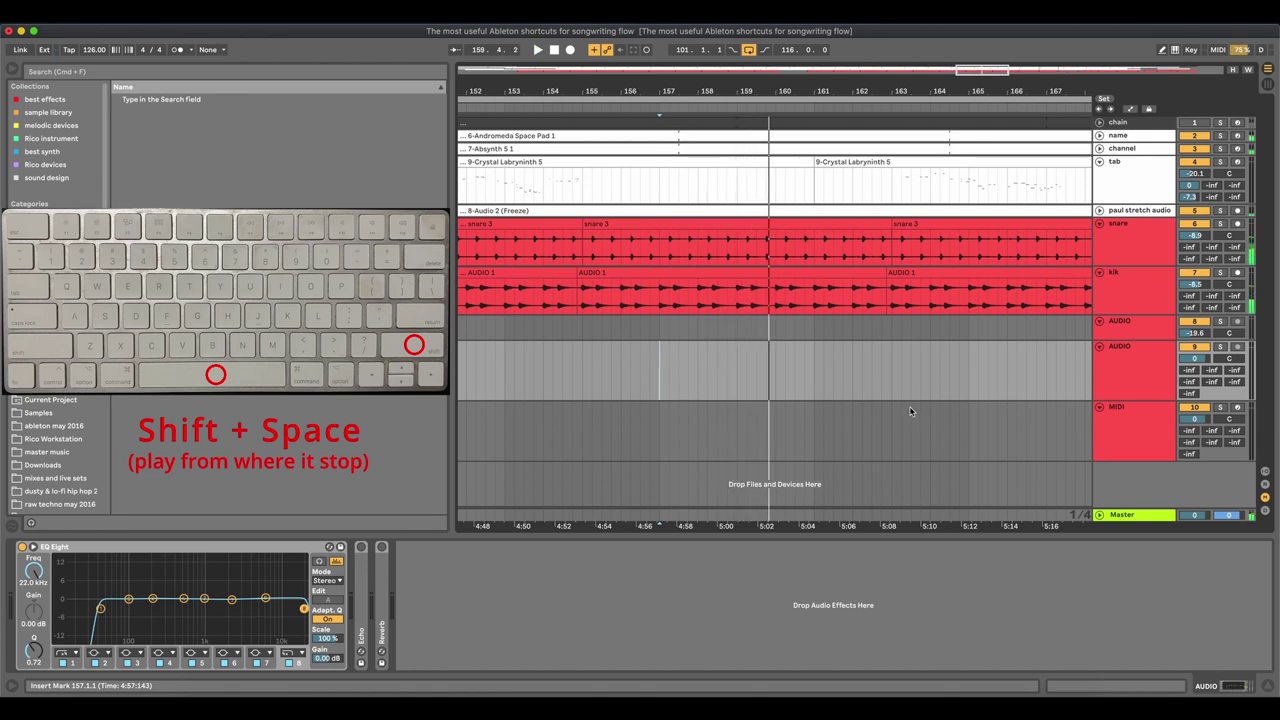
pyautogui.press('space')
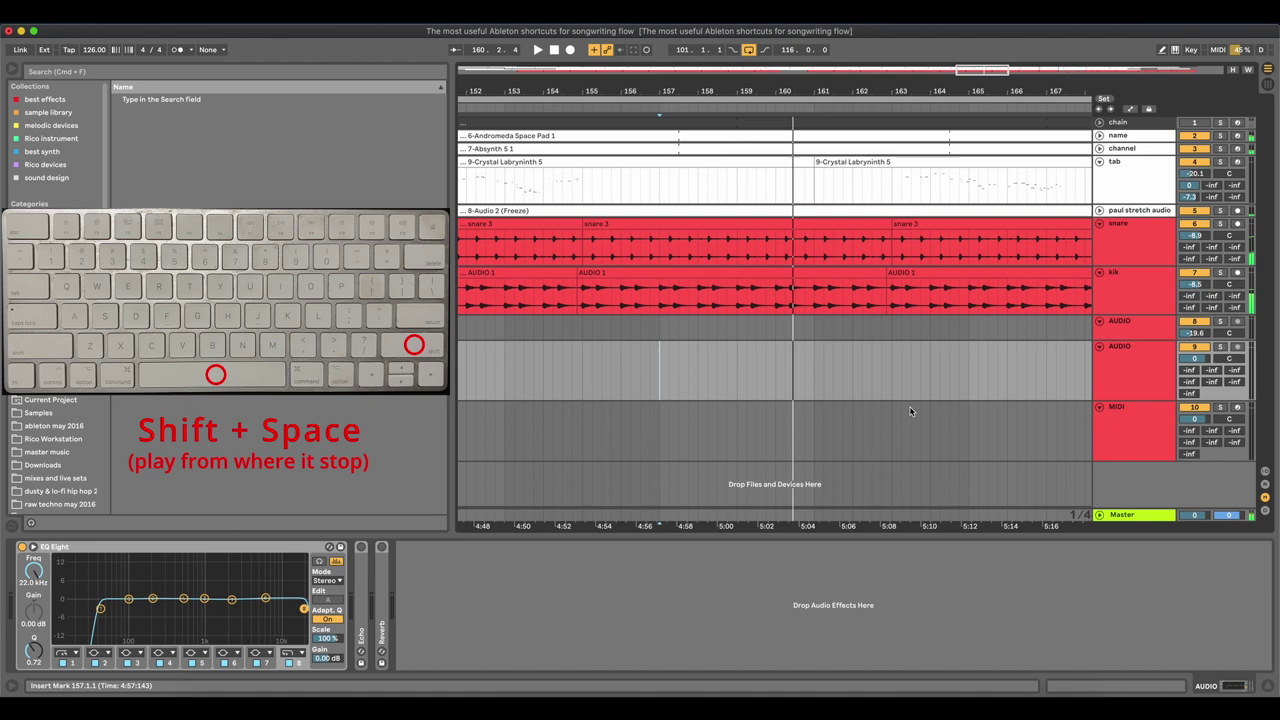
pyautogui.press('space')
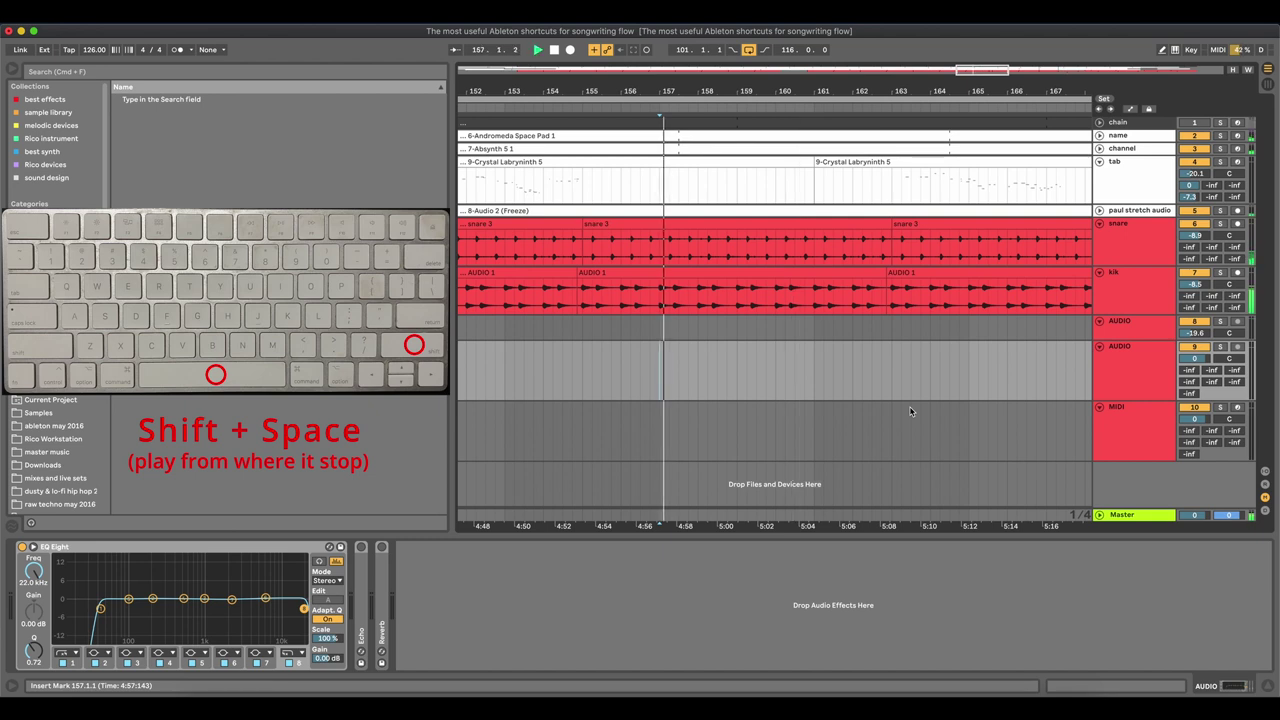
# Step: Place the insert marker at bar 161 on the empty second AUDIO track and play from there, continuing from the stopping point
pyautogui.click(815, 362)
pyautogui.press('space')
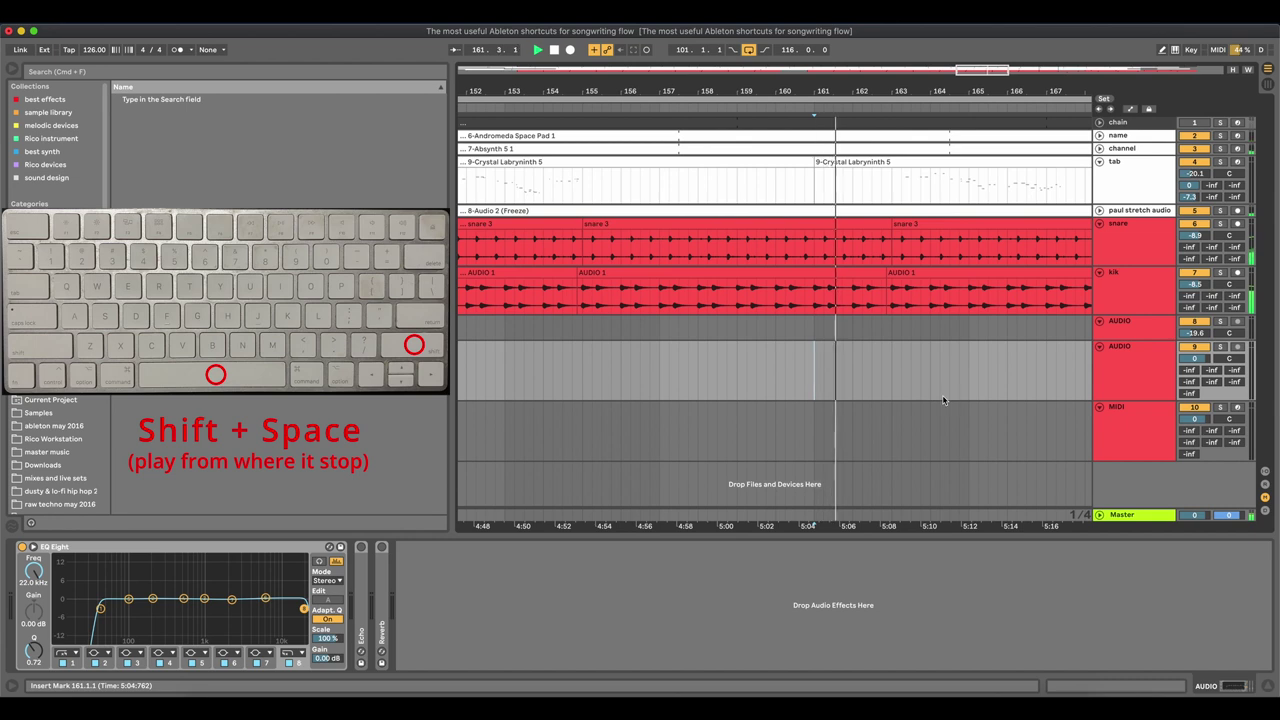
pyautogui.press('space')
pyautogui.hotkey('shift', 'space')
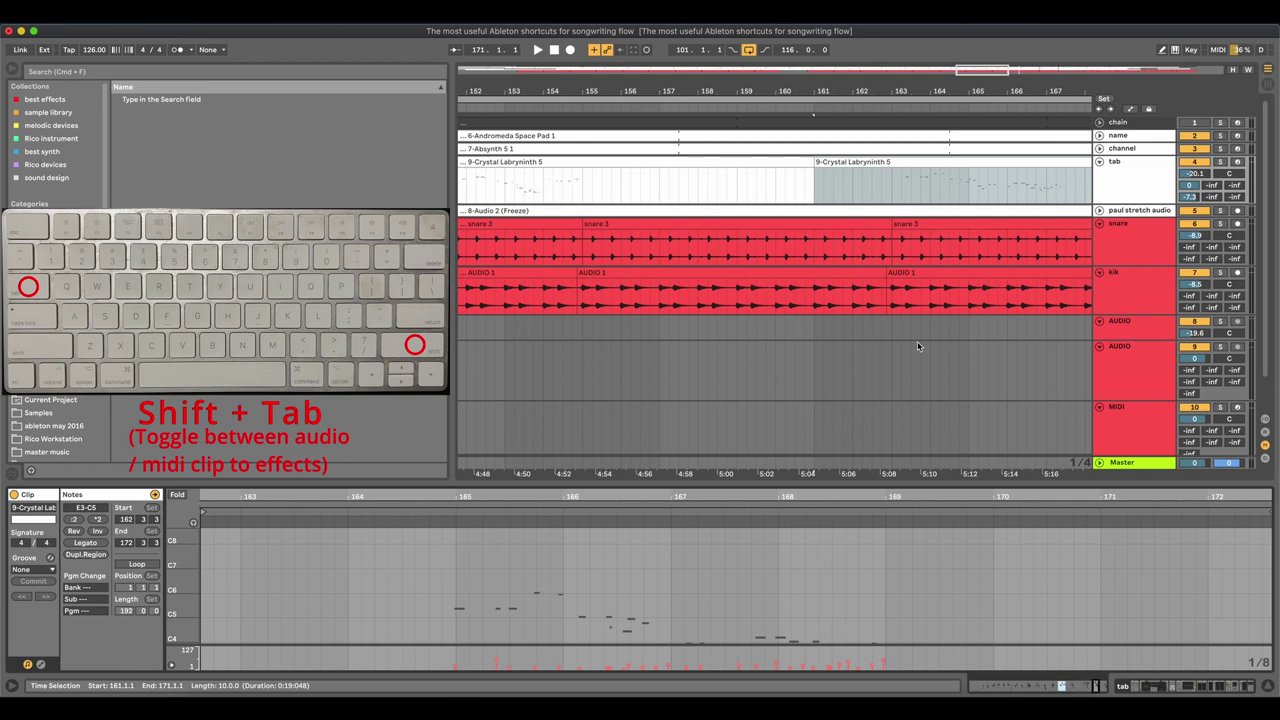
# Step: Select the 9-Crystal Labryninth 5 clip at bar 161 and toggle between its MIDI notes and the tab track's devices
pyautogui.click(884, 161)
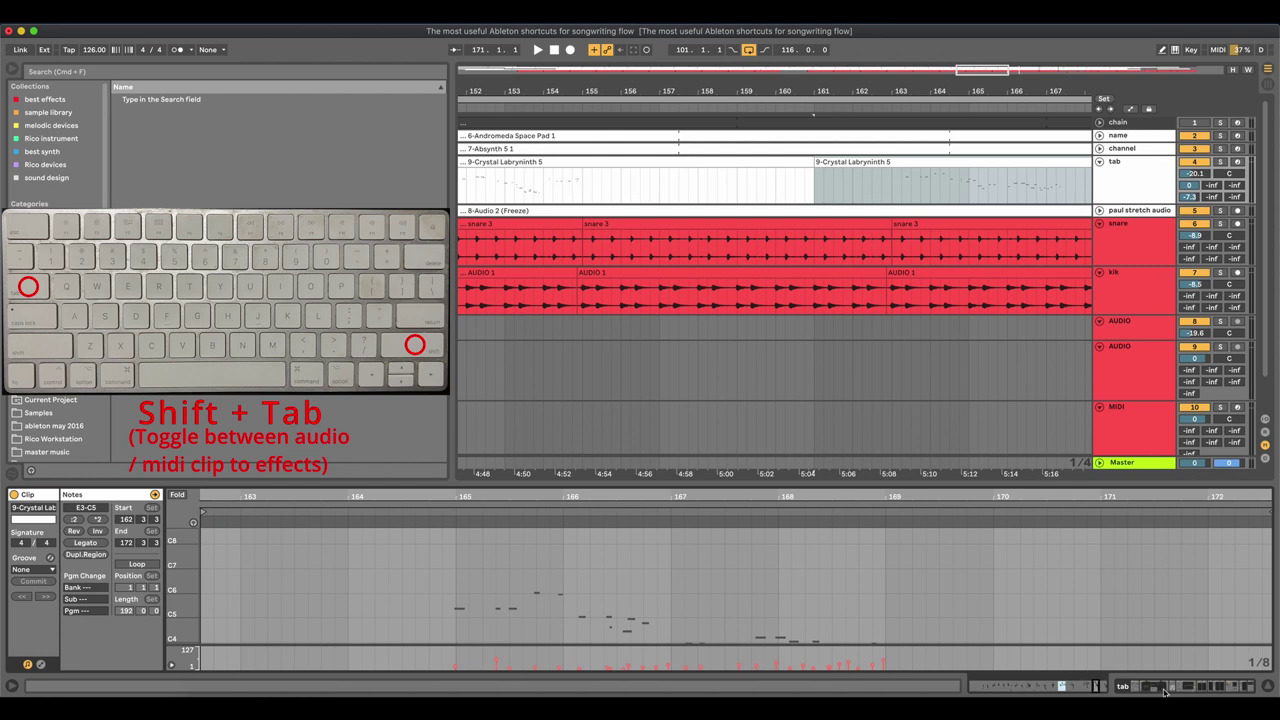
pyautogui.hotkey('shift', 'Tab')
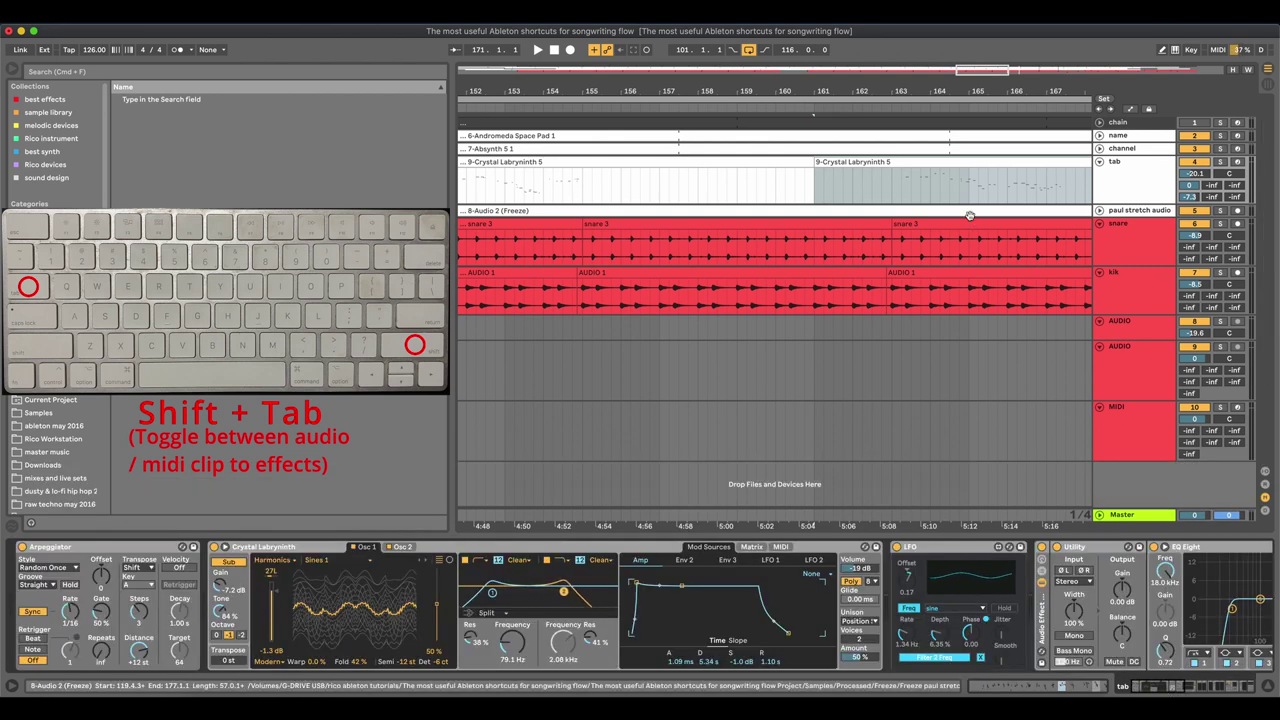
pyautogui.hotkey('shift', 'Tab')
pyautogui.hotkey('shift', 'Tab')
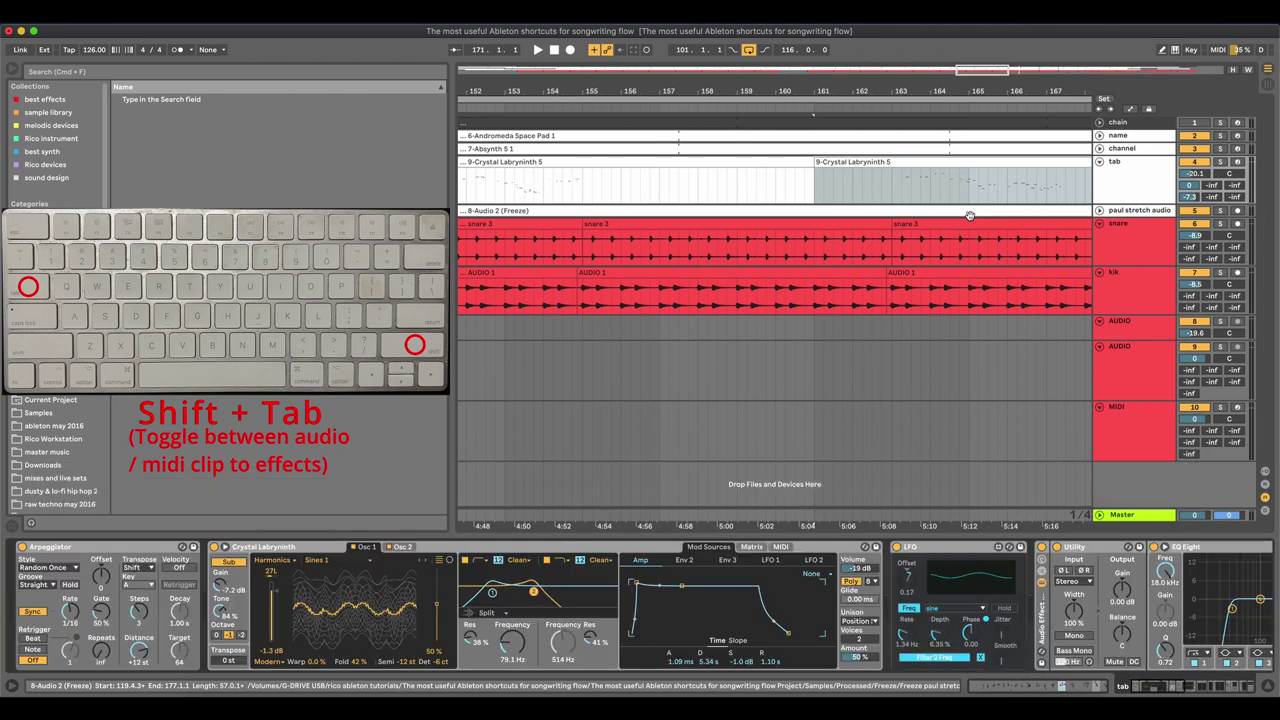
pyautogui.hotkey('shift', 'Tab')
pyautogui.hotkey('shift', 'Tab')
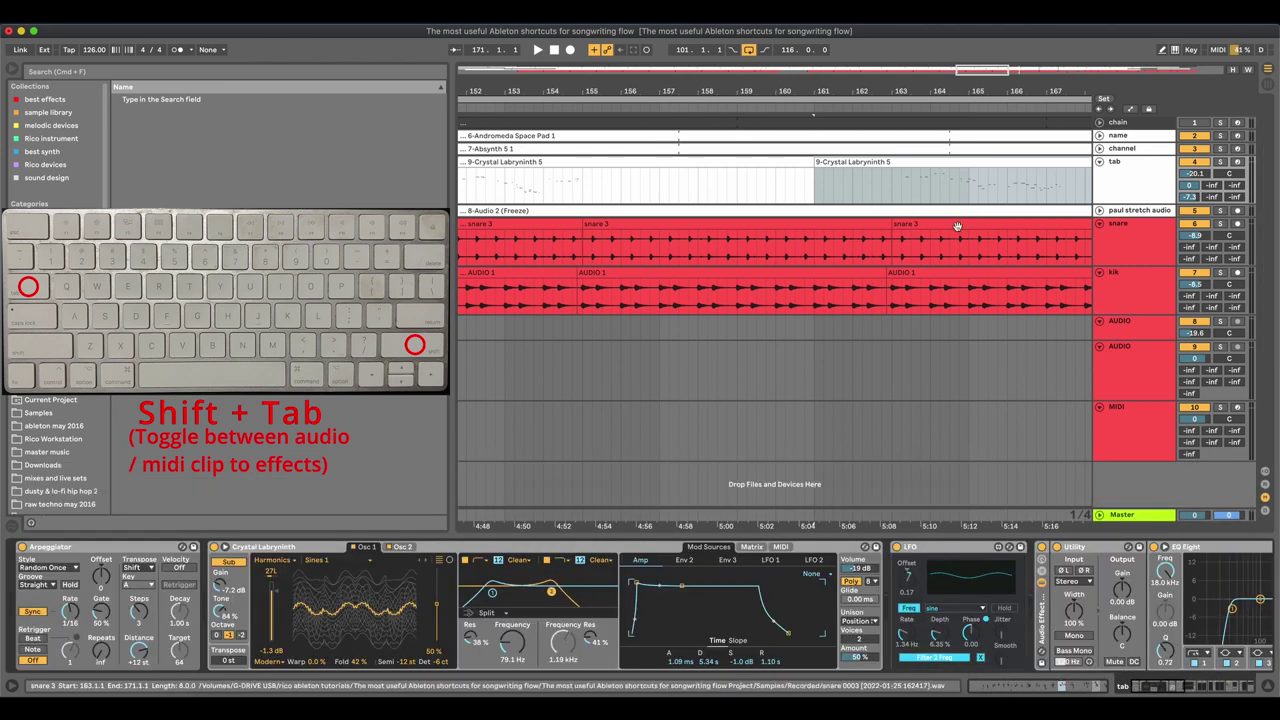
# Step: Select the snare 3 clip at bar 163 and toggle between the snare track's effects and the clip's waveform
pyautogui.click(967, 224)
pyautogui.hotkey('shift', 'Tab')
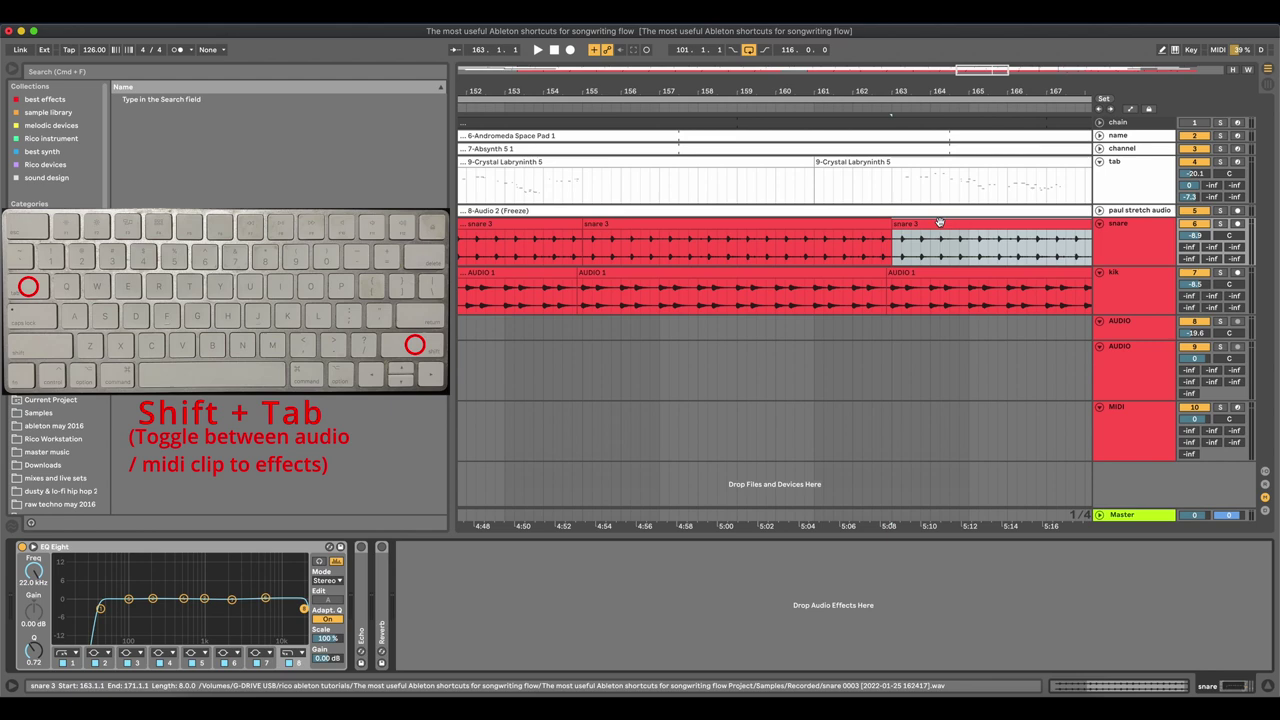
pyautogui.hotkey('shift', 'Tab')
pyautogui.hotkey('shift', 'Tab')
pyautogui.hotkey('shift', 'Tab')
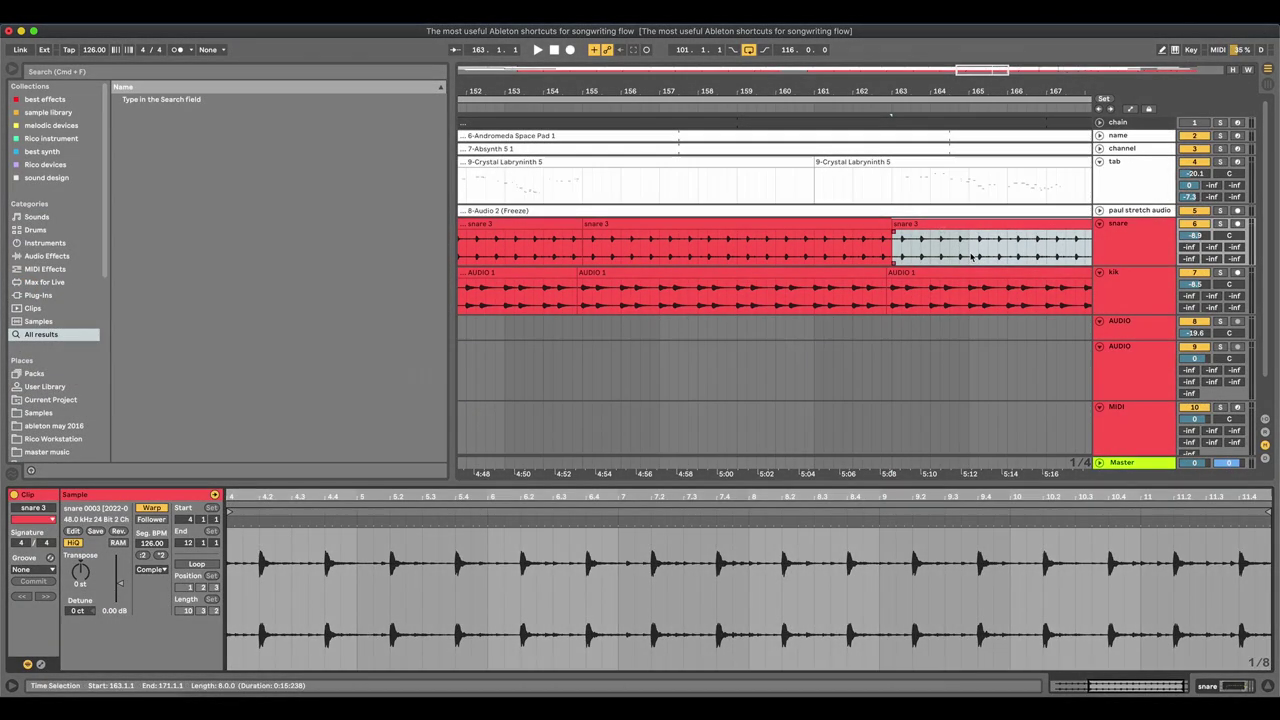
# Step: Switch back and forth between the Session View and the Arrangement View
pyautogui.click(972, 256)
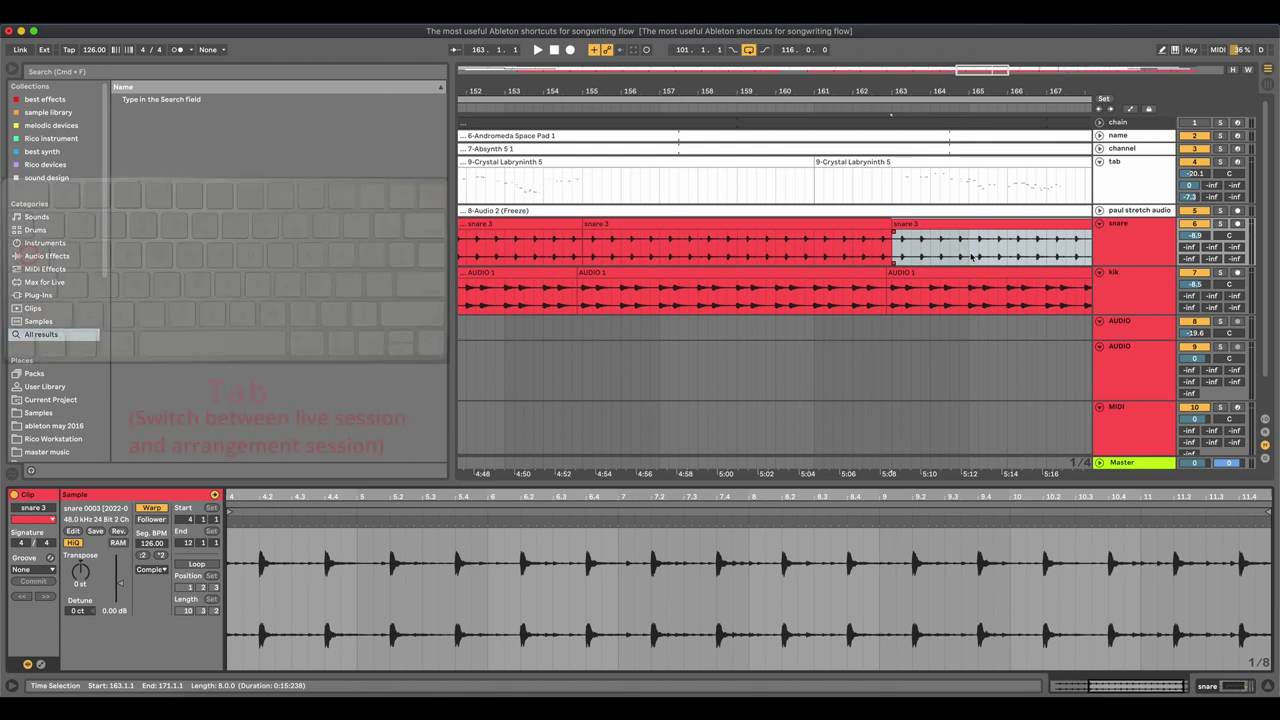
pyautogui.press('Tab')
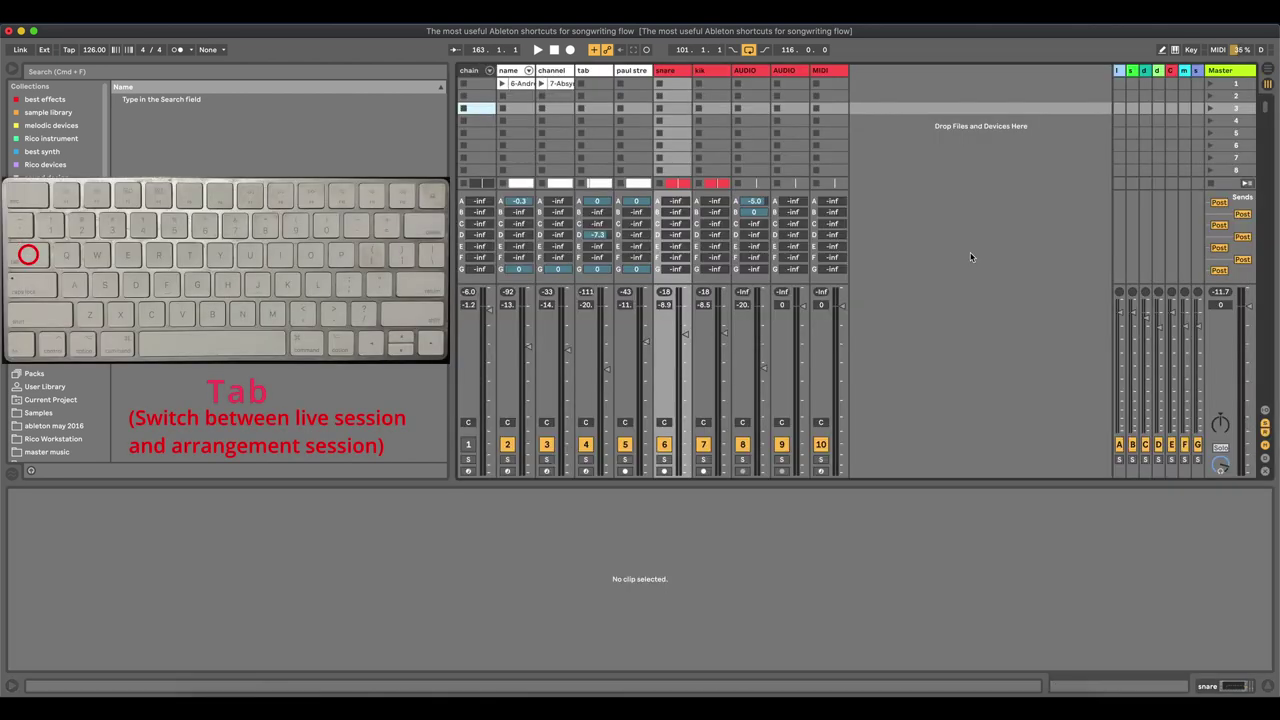
pyautogui.press('Tab')
pyautogui.press('Tab')
pyautogui.press('Tab')
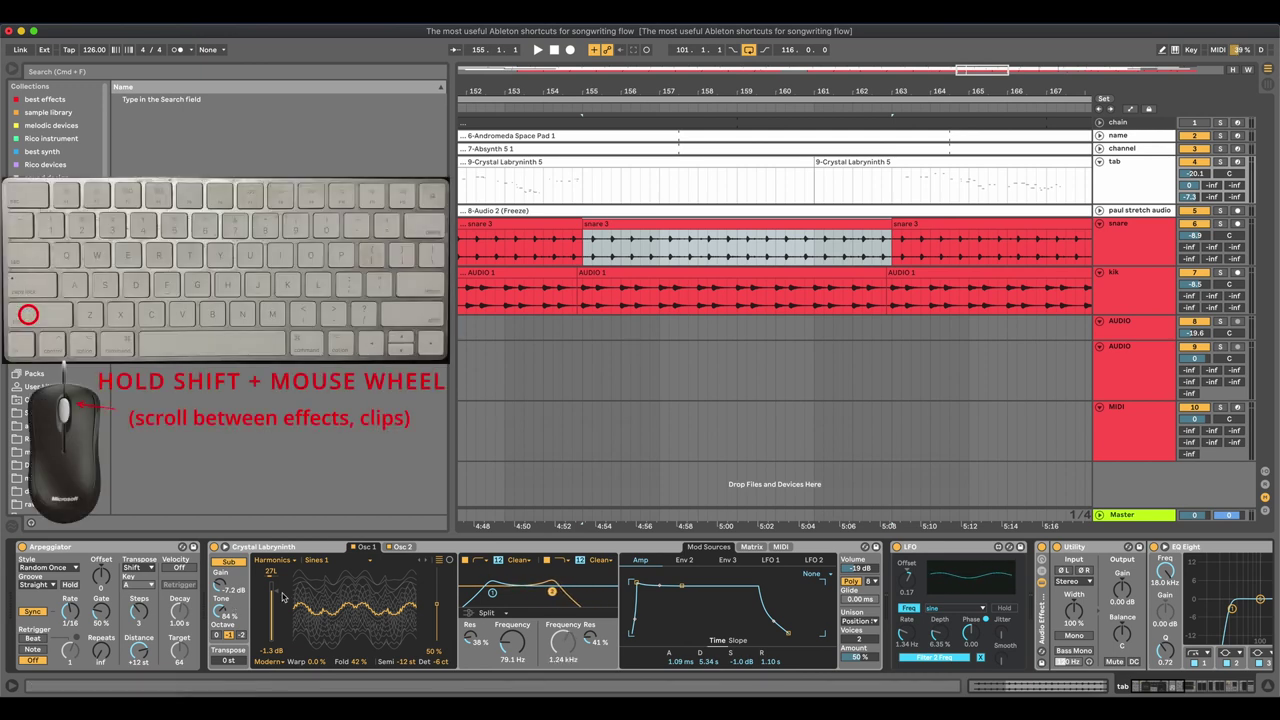
# Step: Look through the tab track's device chain from the Arpeggiator to the Auto Pan by scrolling it sideways
pyautogui.hscroll(15, 283, 597)
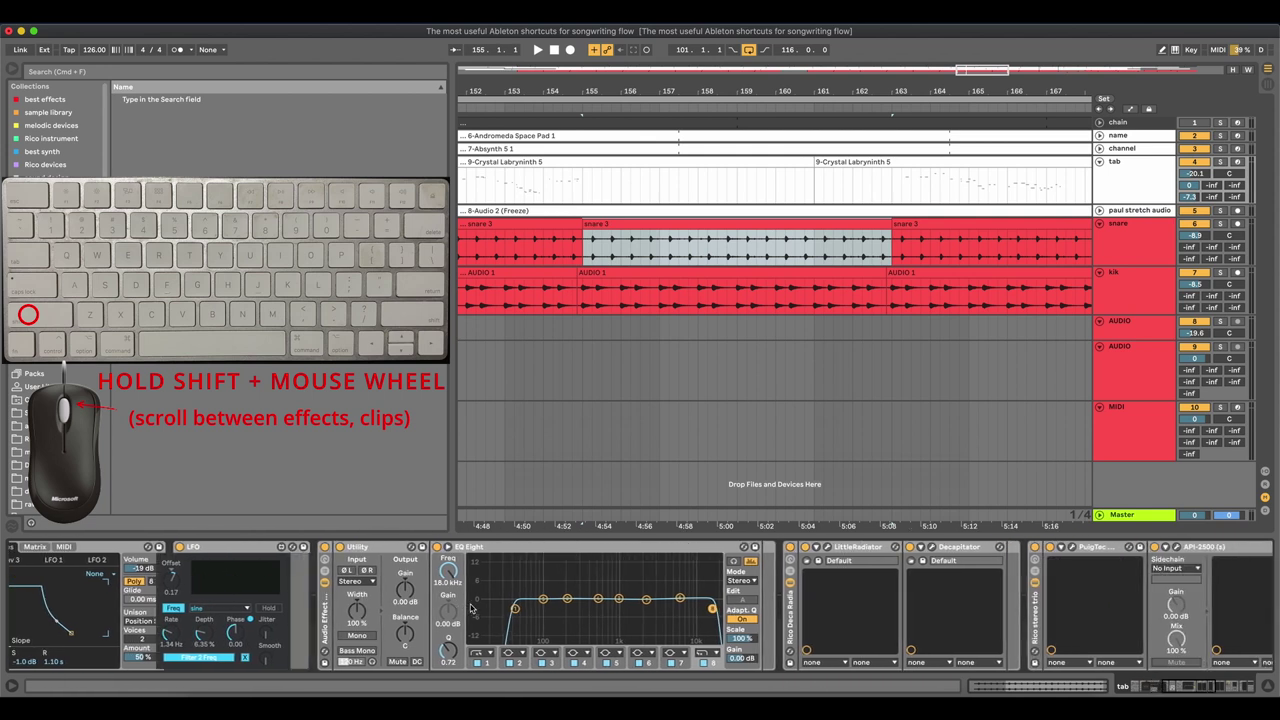
pyautogui.hscroll(3, 471, 608)
pyautogui.hscroll(-8, 471, 608)
pyautogui.hscroll(6, 471, 606)
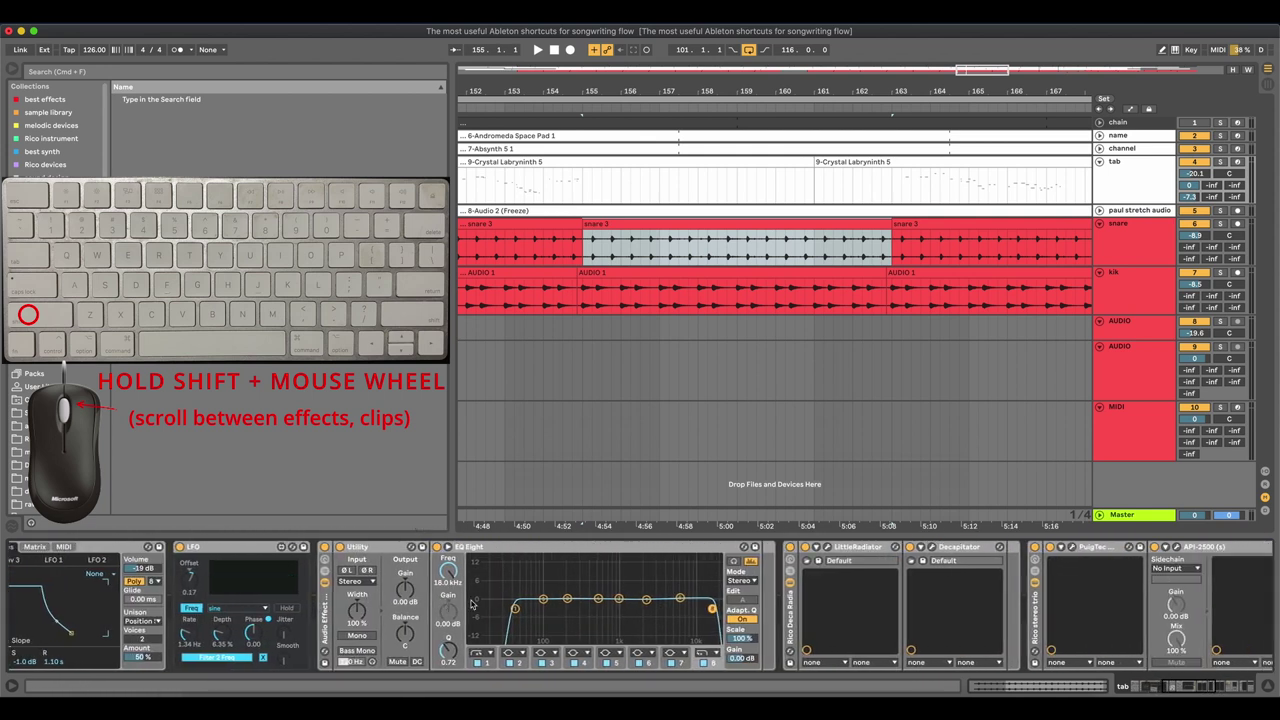
pyautogui.hscroll(5, 472, 604)
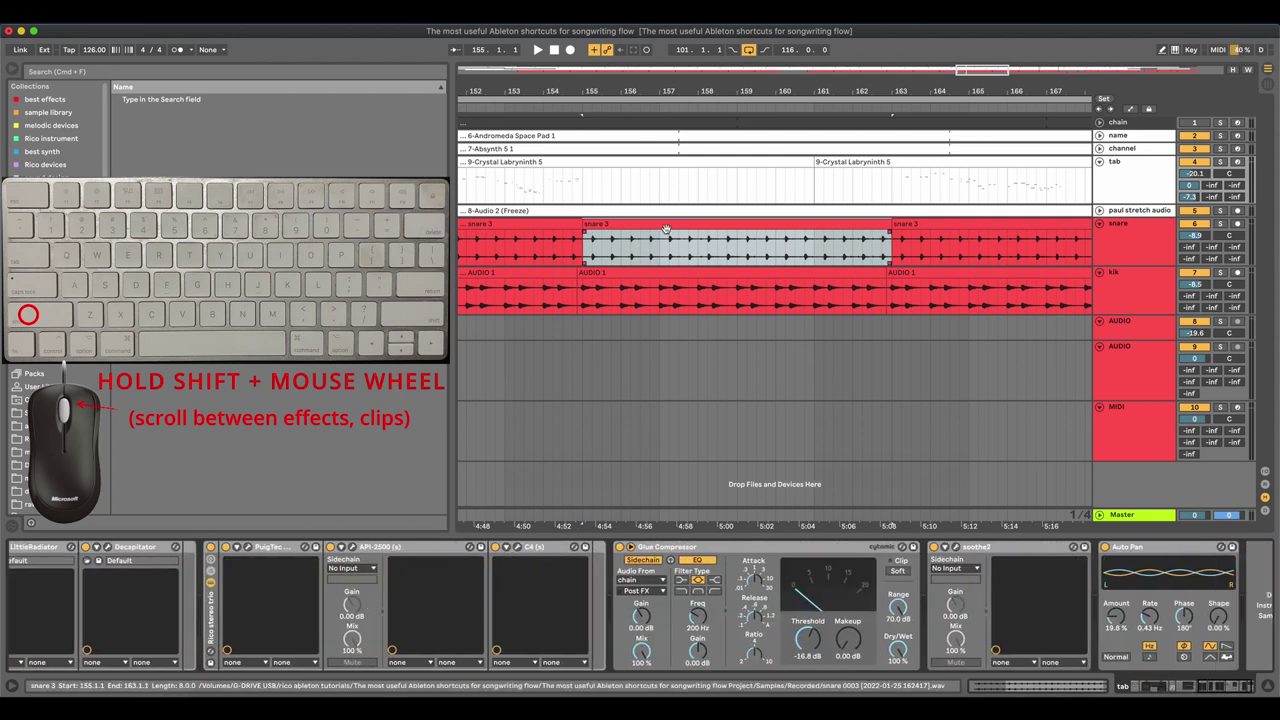
# Step: Open the snare 3 clip at bar 155, zoom in on its waveform and inspect it sideways in both directions
pyautogui.doubleClick(666, 224)
pyautogui.moveTo(797, 493); pyautogui.dragTo(801, 590)
pyautogui.hscroll(2, 801, 590)
pyautogui.hscroll(-2, 799, 586)
pyautogui.hscroll(-2, 796, 585)
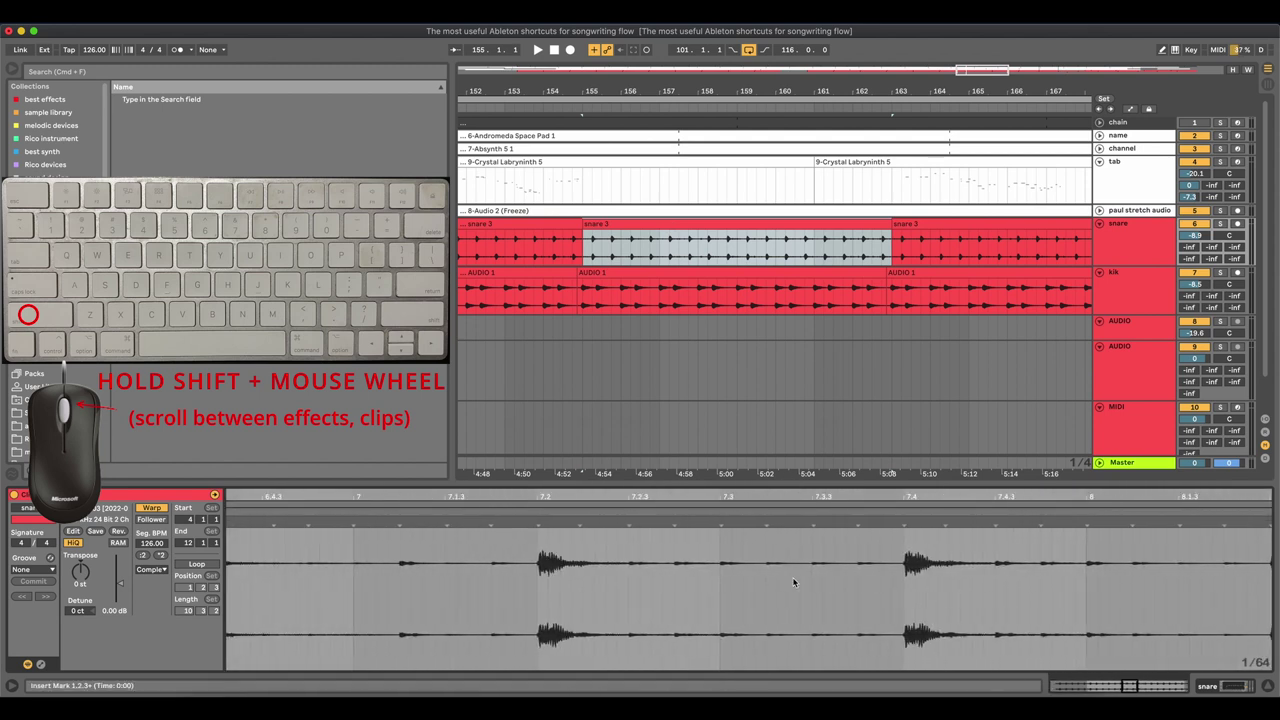
pyautogui.hscroll(2, 794, 583)
# Step: Open the 9-Crystal Labryninth 5 clip at bar 161 and look along its MIDI notes in both directions
pyautogui.click(899, 161)
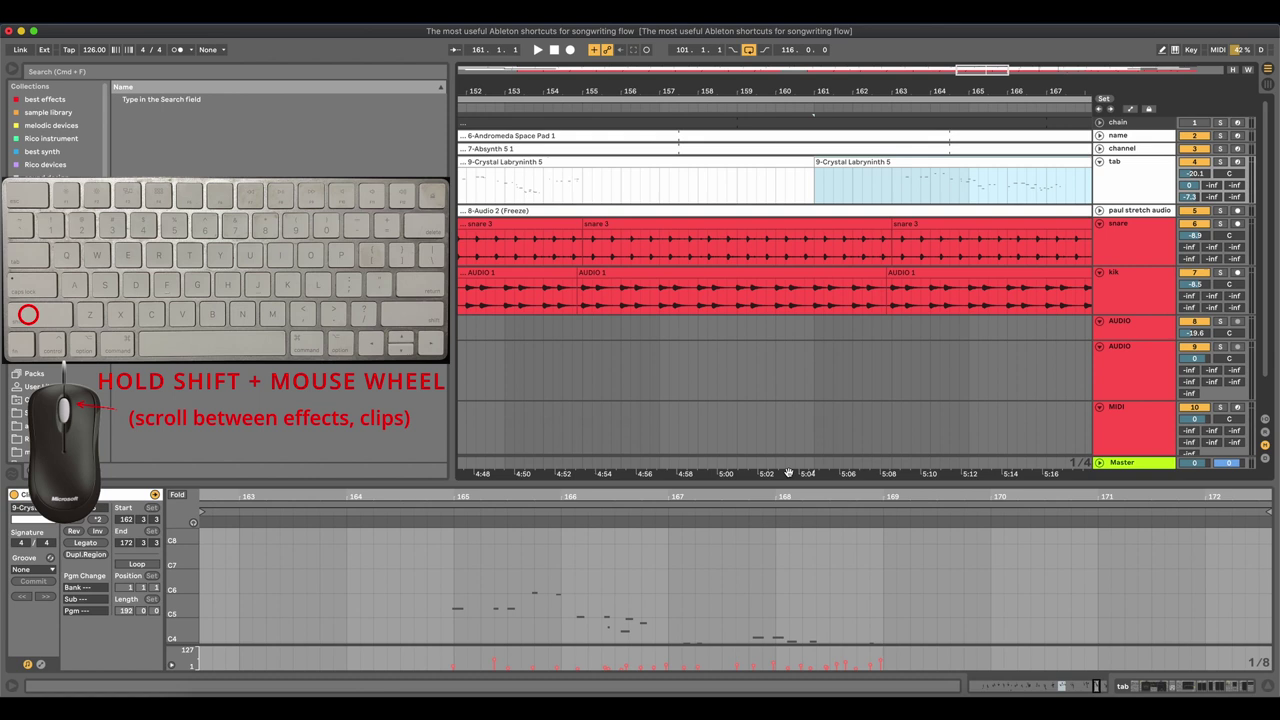
pyautogui.click(677, 571)
pyautogui.hscroll(3, 677, 571)
pyautogui.hscroll(-5, 676, 572)
pyautogui.hscroll(-4, 673, 570)
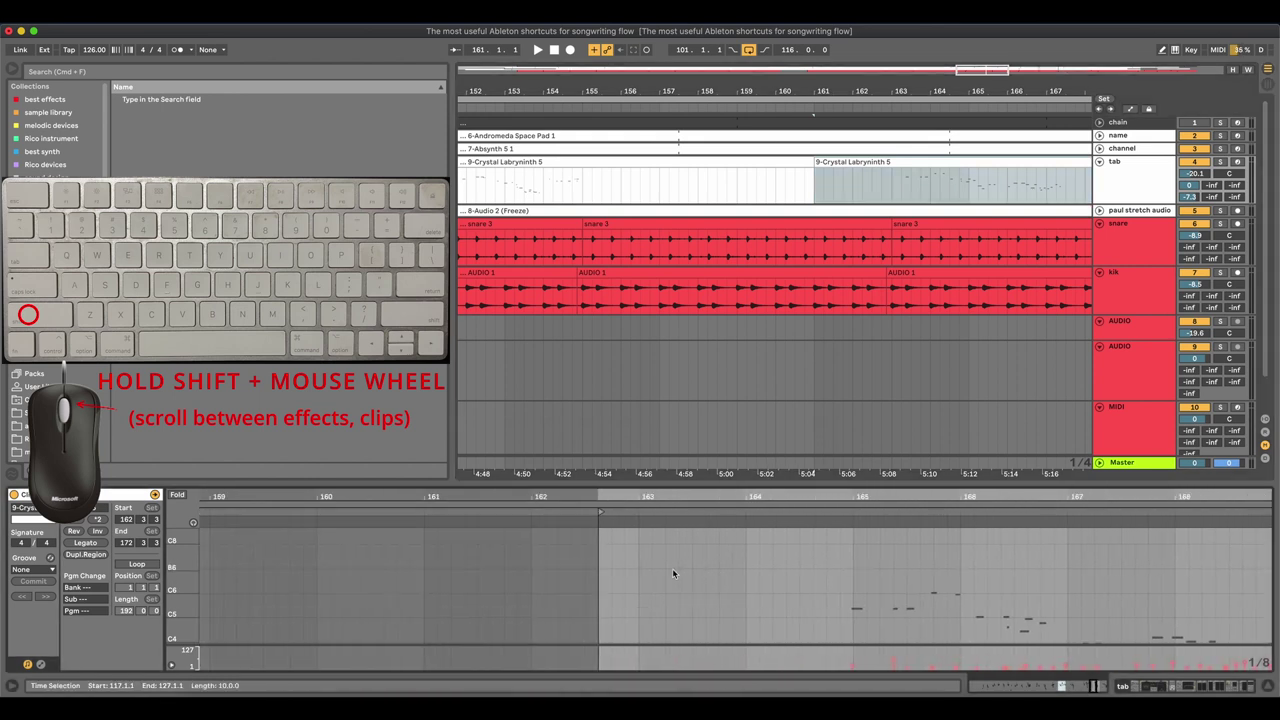
# Step: Show the tab track's devices again and look through the effects chain in both directions
pyautogui.click(1116, 179)
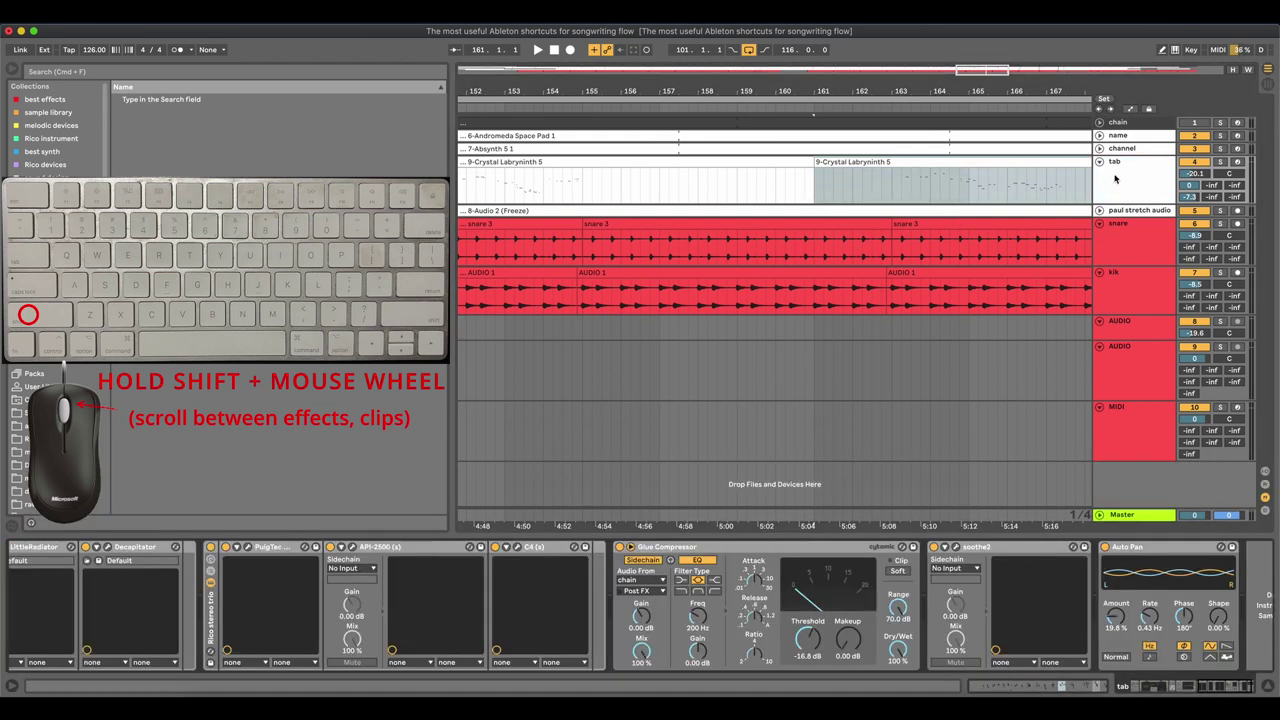
pyautogui.hscroll(-10, 1224, 681)
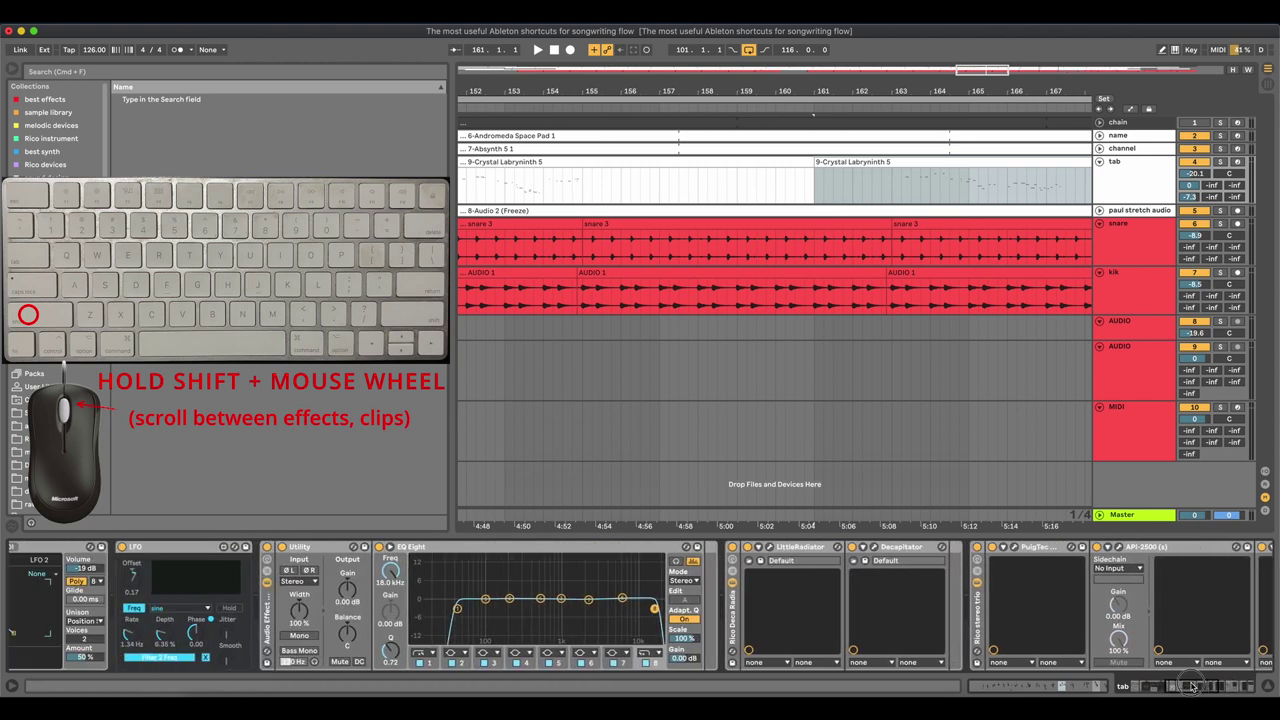
pyautogui.hscroll(10, 1232, 684)
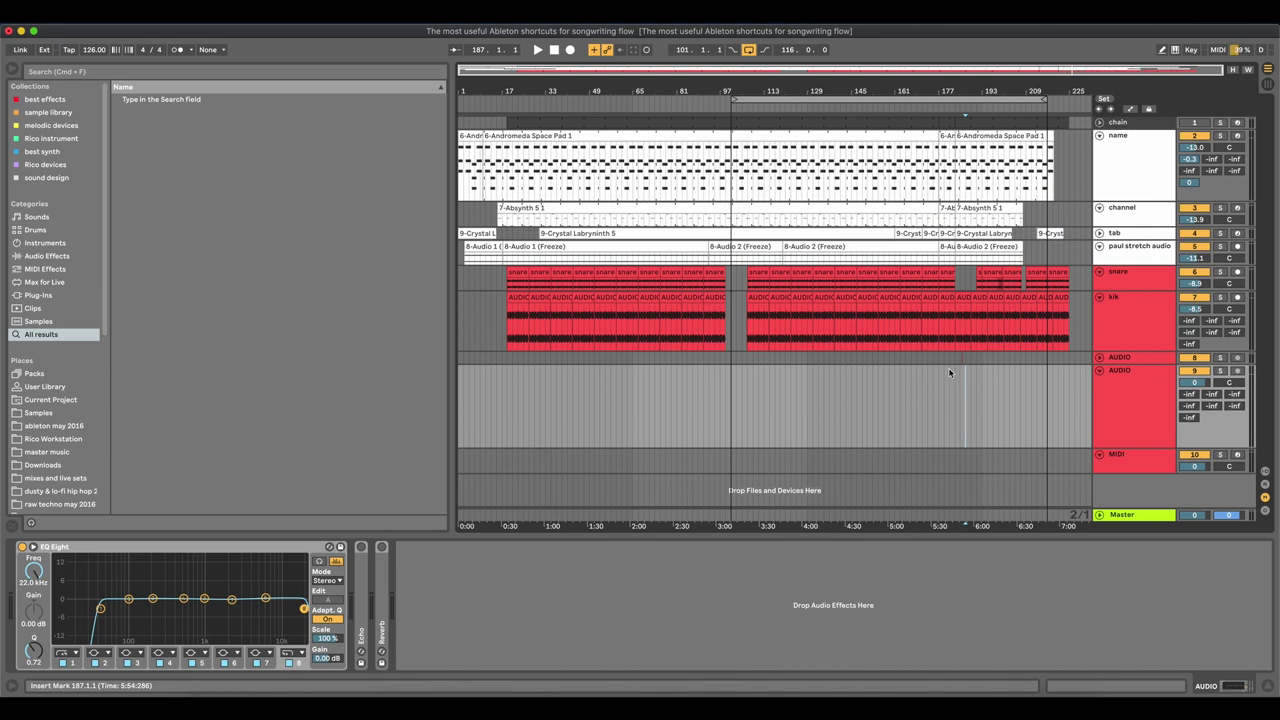
# Step: Select all the content of the arrangement, starting from the empty second AUDIO track
pyautogui.click(949, 370)
pyautogui.press('super+a')
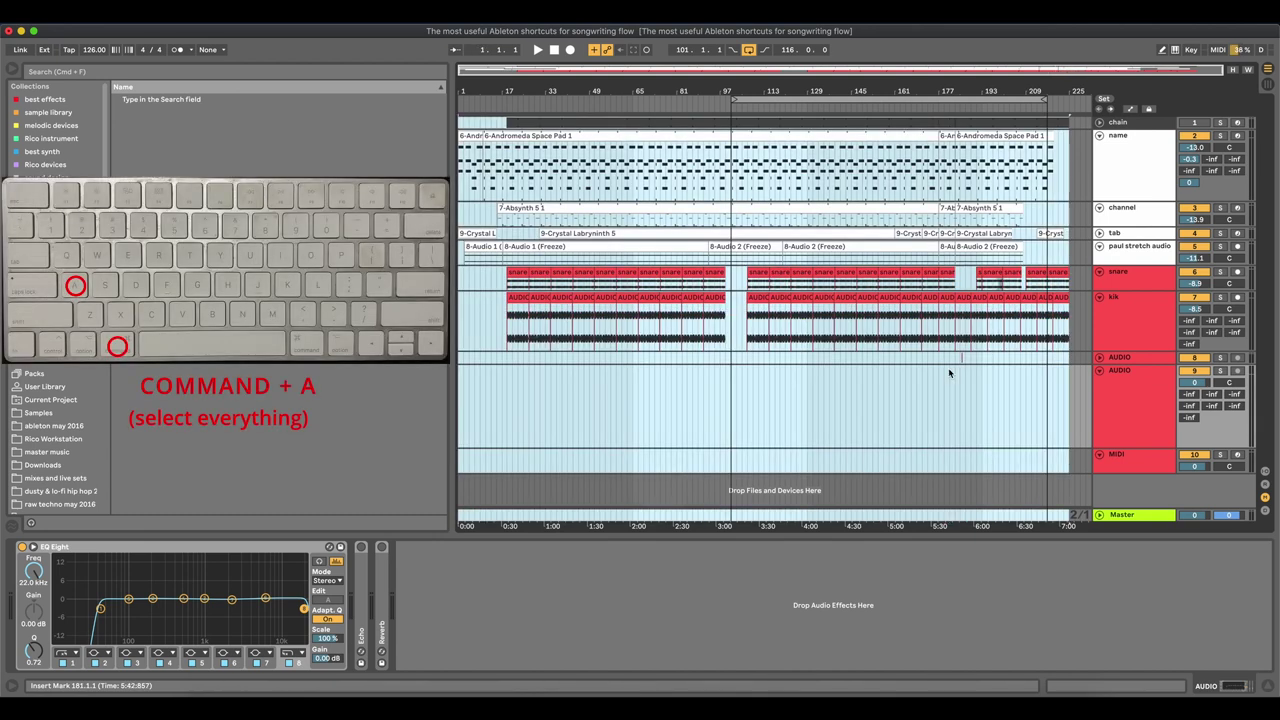
pyautogui.click(941, 372)
pyautogui.press('super+a')
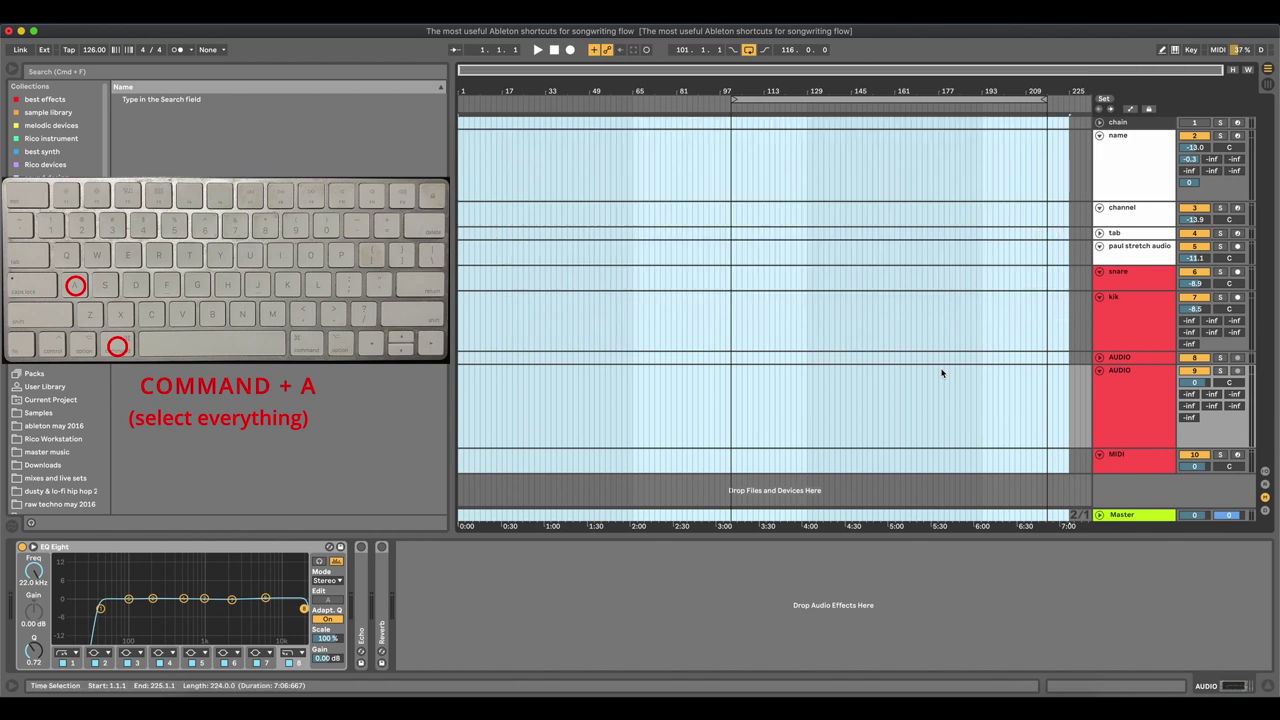
# Step: Select all track headers in the arrangement, fold every track, and unfold them all to one uniform height
pyautogui.click(1122, 370)
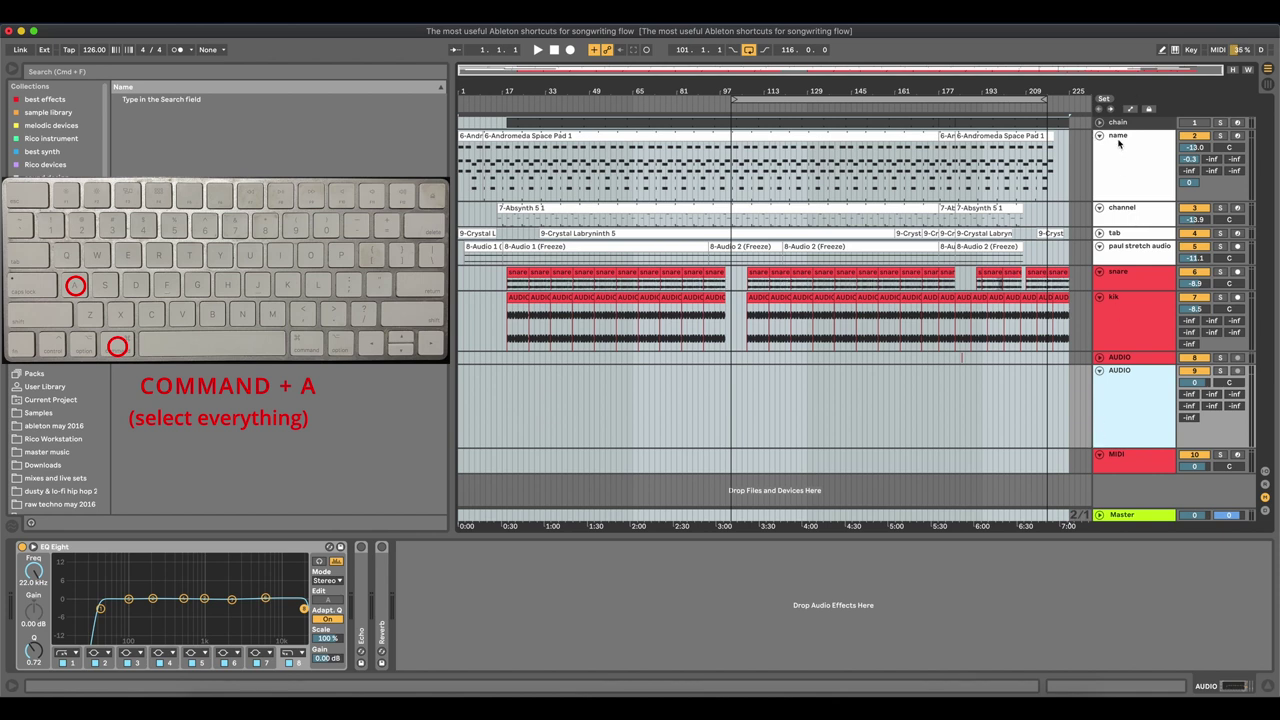
pyautogui.press('super+a')
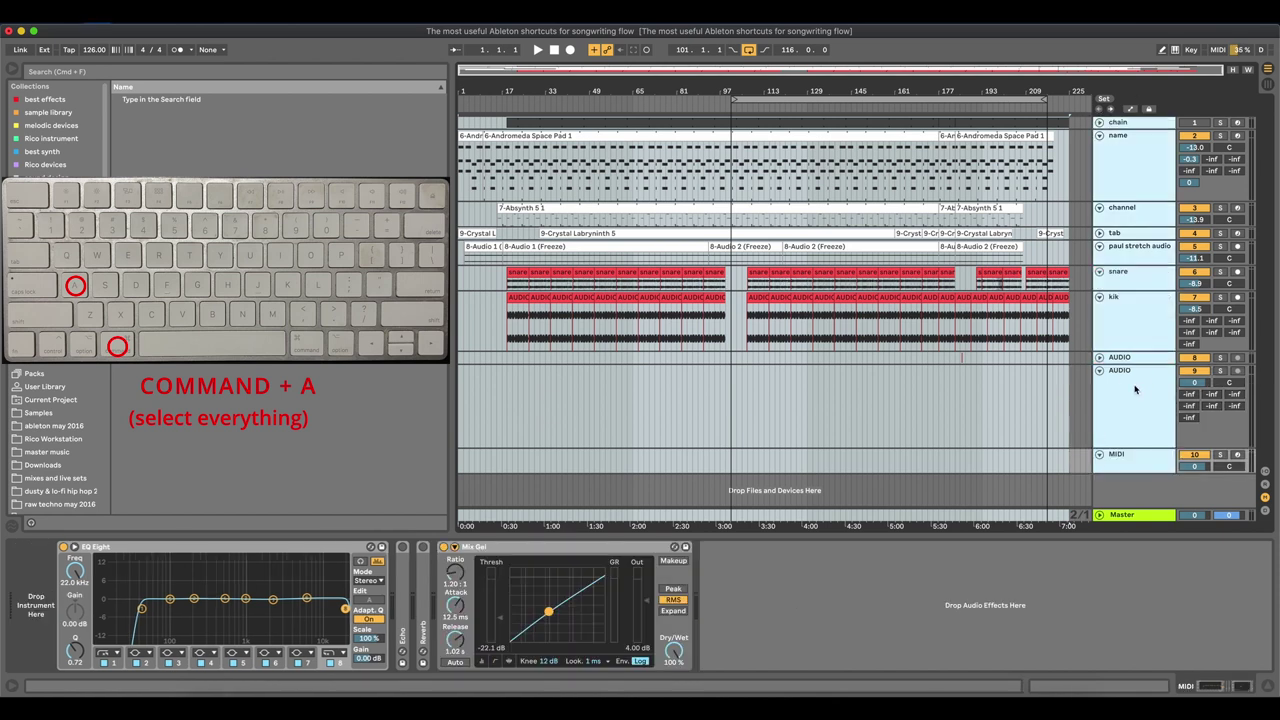
pyautogui.press('Left')
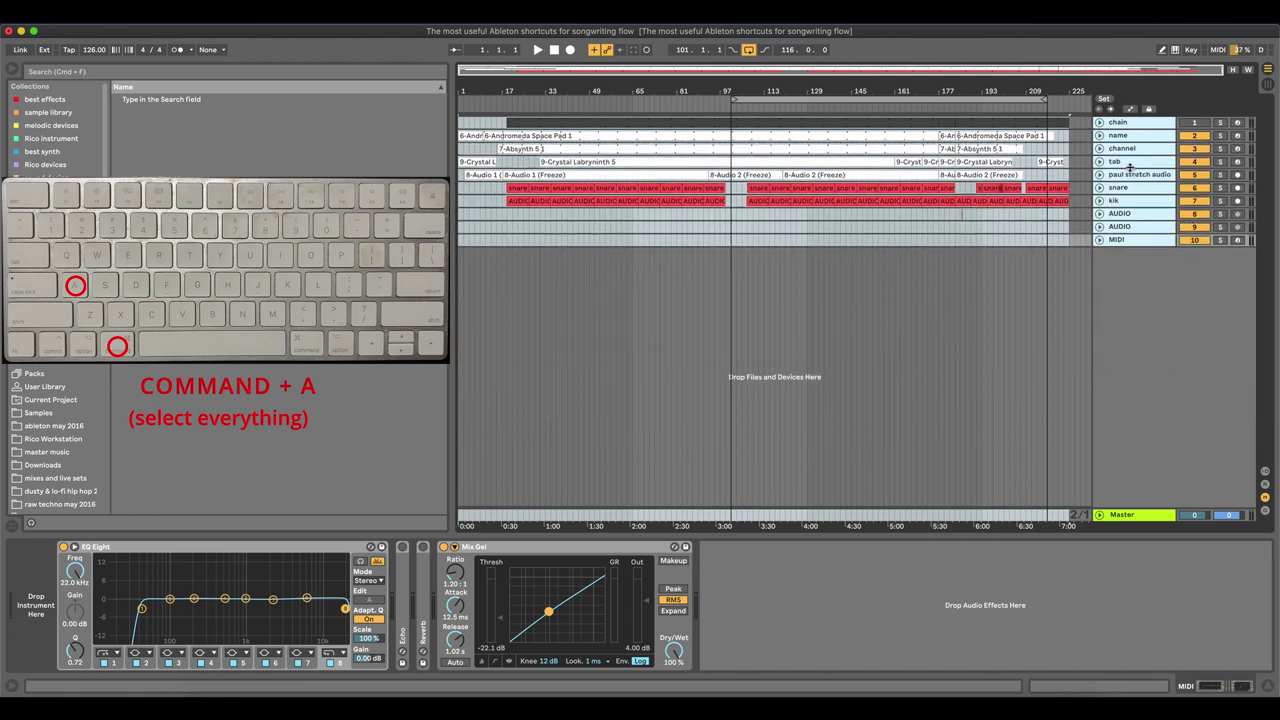
pyautogui.press('Right')
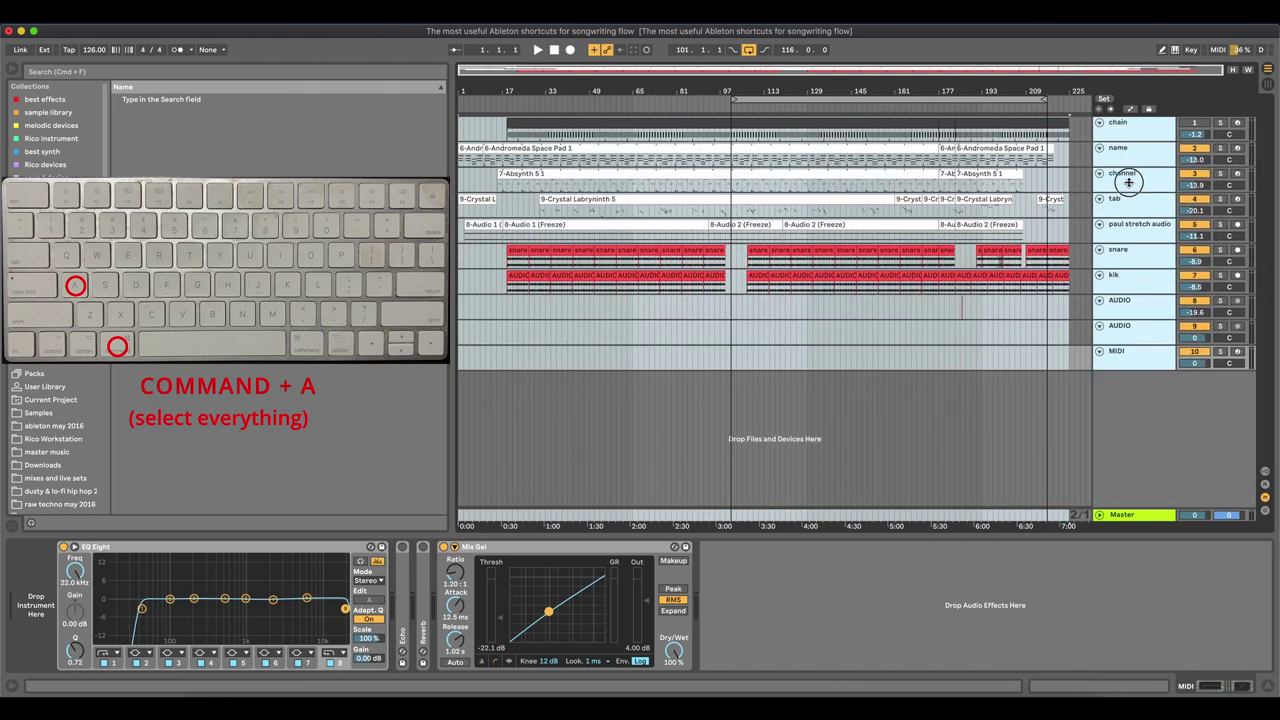
# Step: In the Session View, select all tracks from chain to MIDI and resize them to one equal, narrow width
pyautogui.press('Tab')
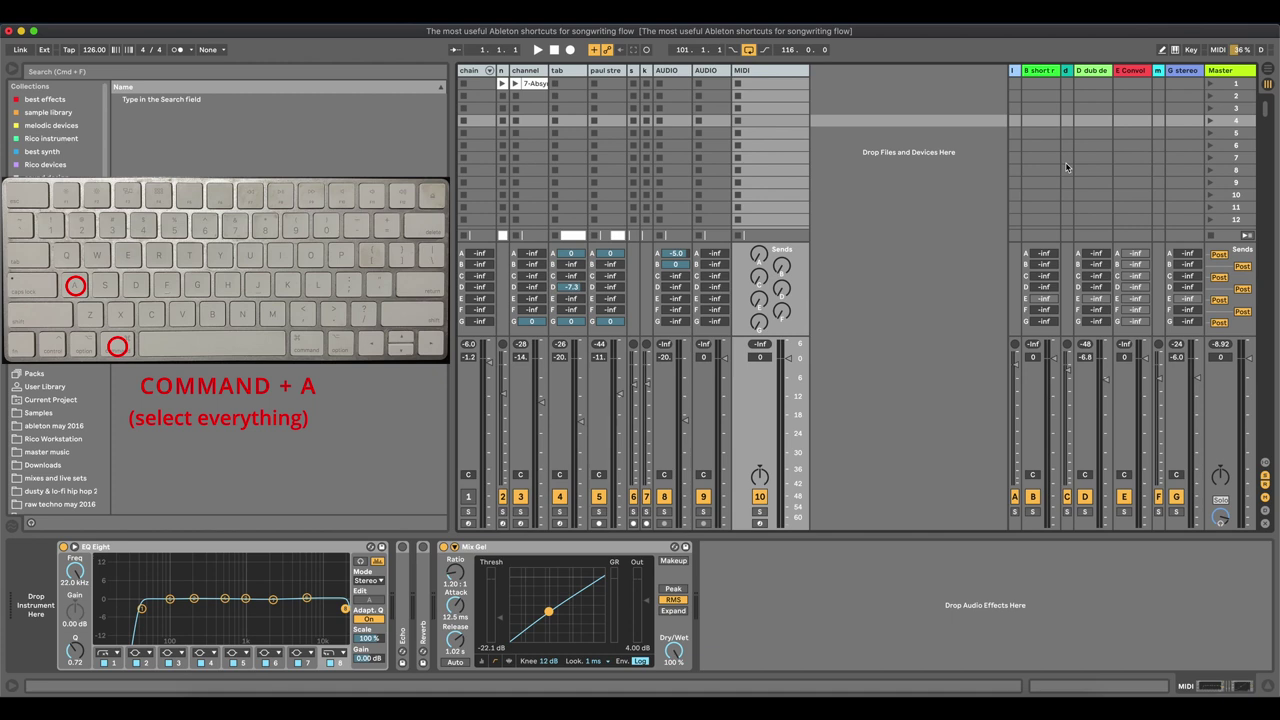
pyautogui.click(906, 146)
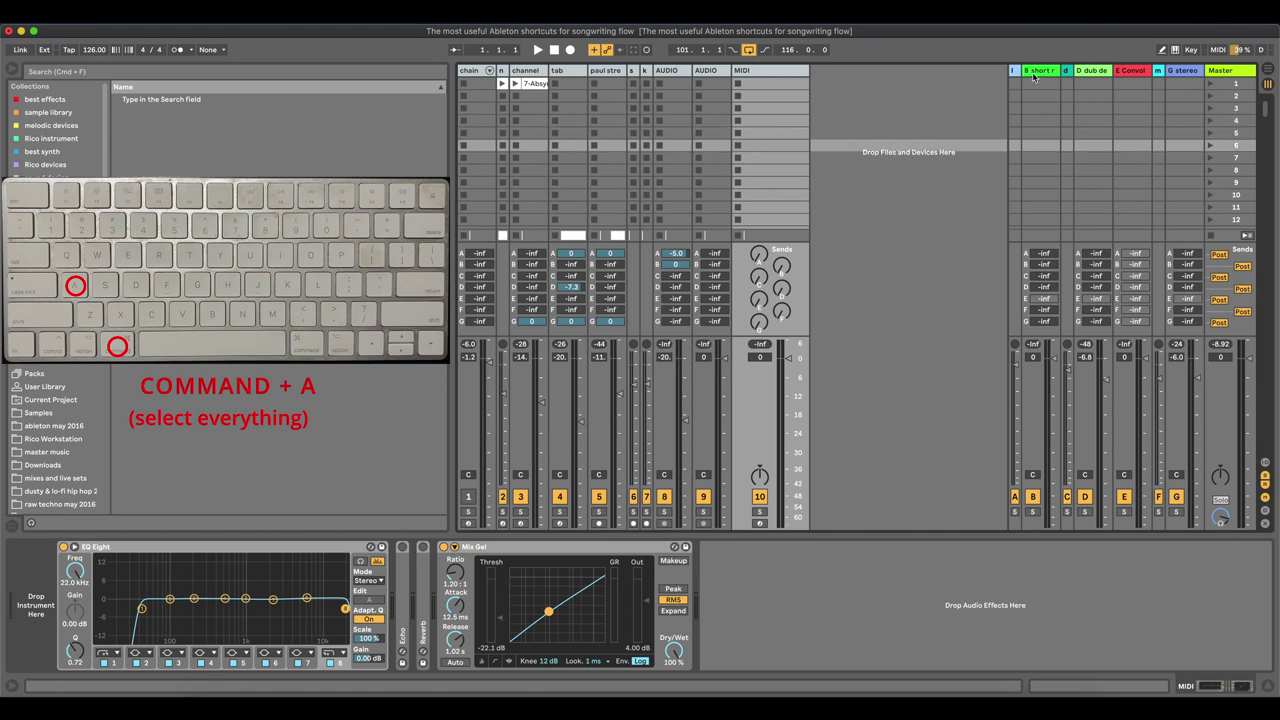
pyautogui.click(1030, 71)
pyautogui.click(746, 71)
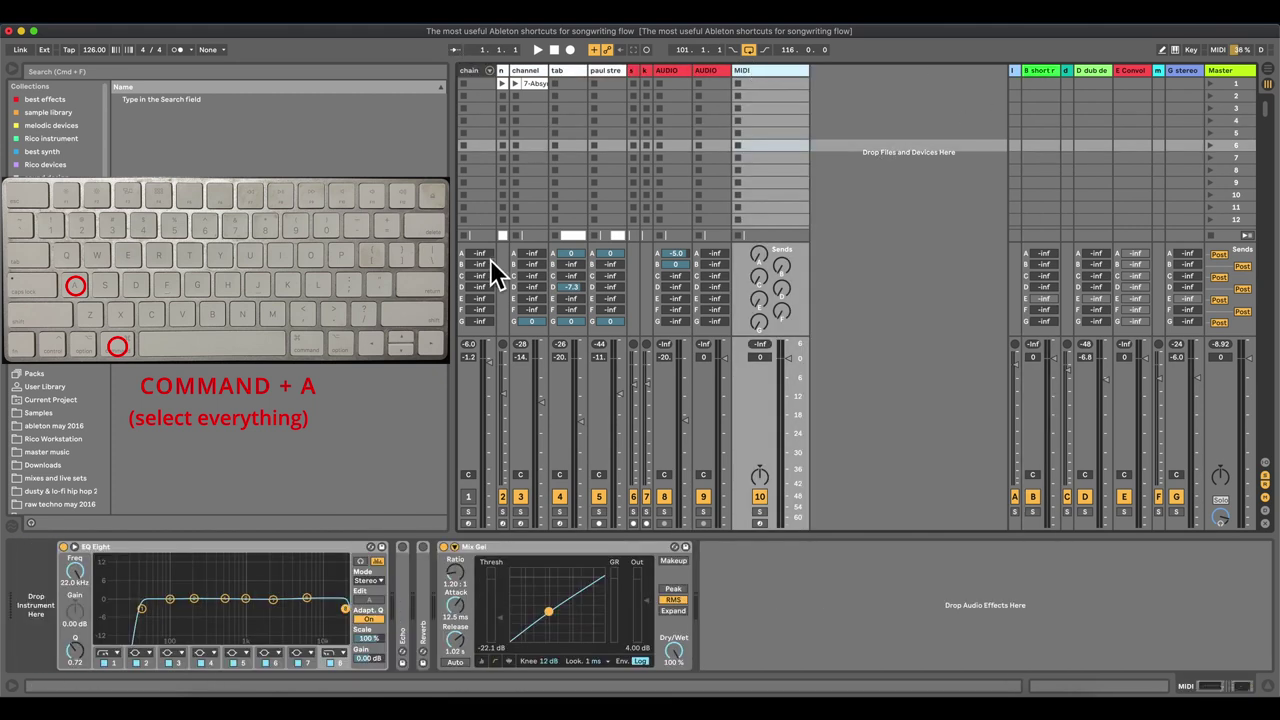
pyautogui.click(782, 70)
pyautogui.press('super+a')
pyautogui.moveTo(625, 73)
pyautogui.mouseDown()
pyautogui.moveTo(582, 73)
pyautogui.moveTo(612, 71)
pyautogui.mouseUp()
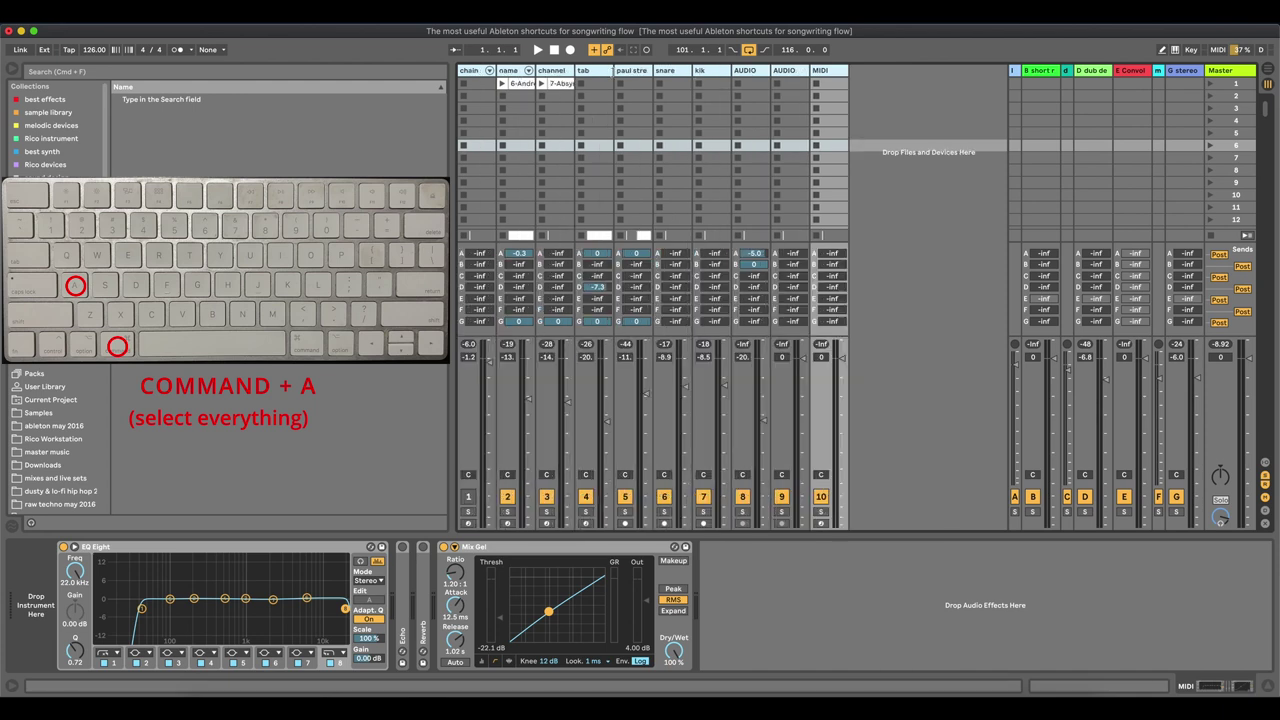
# Step: Select all return tracks in the Session View and resize them to one equal width
pyautogui.click(1035, 72)
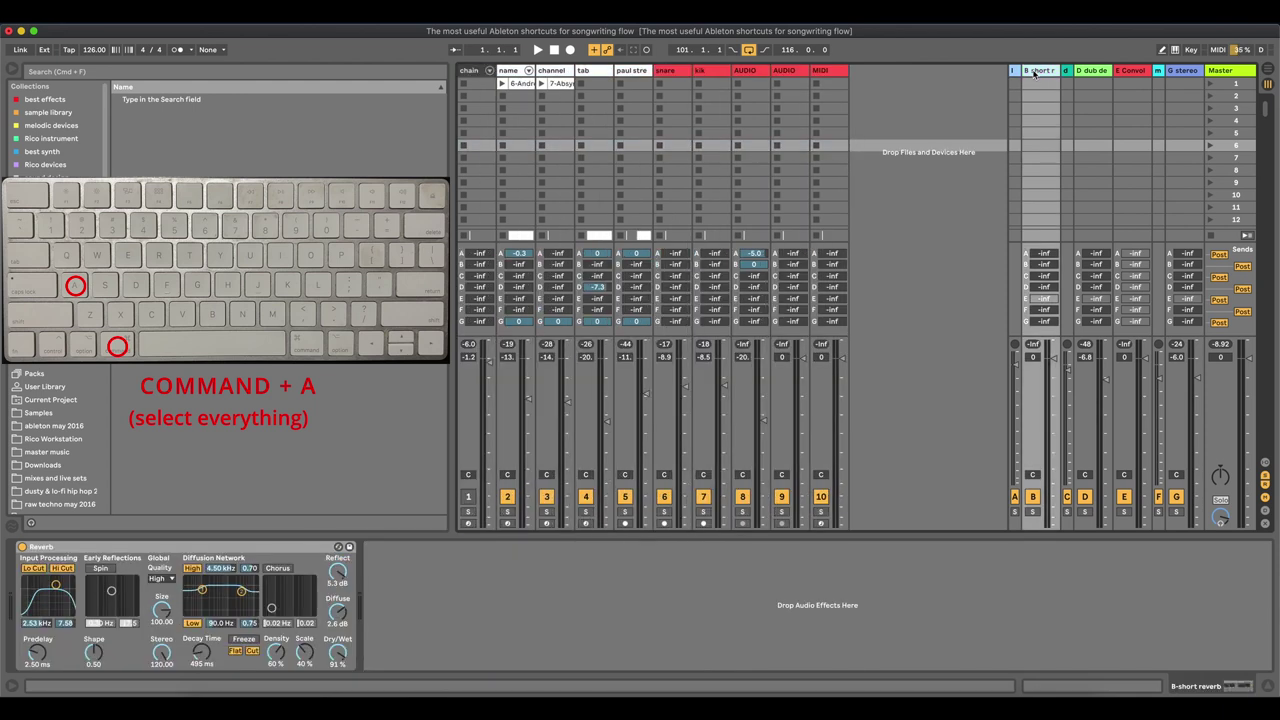
pyautogui.press('super+a')
pyautogui.press('super+a')
pyautogui.moveTo(1111, 69); pyautogui.dragTo(1137, 71)
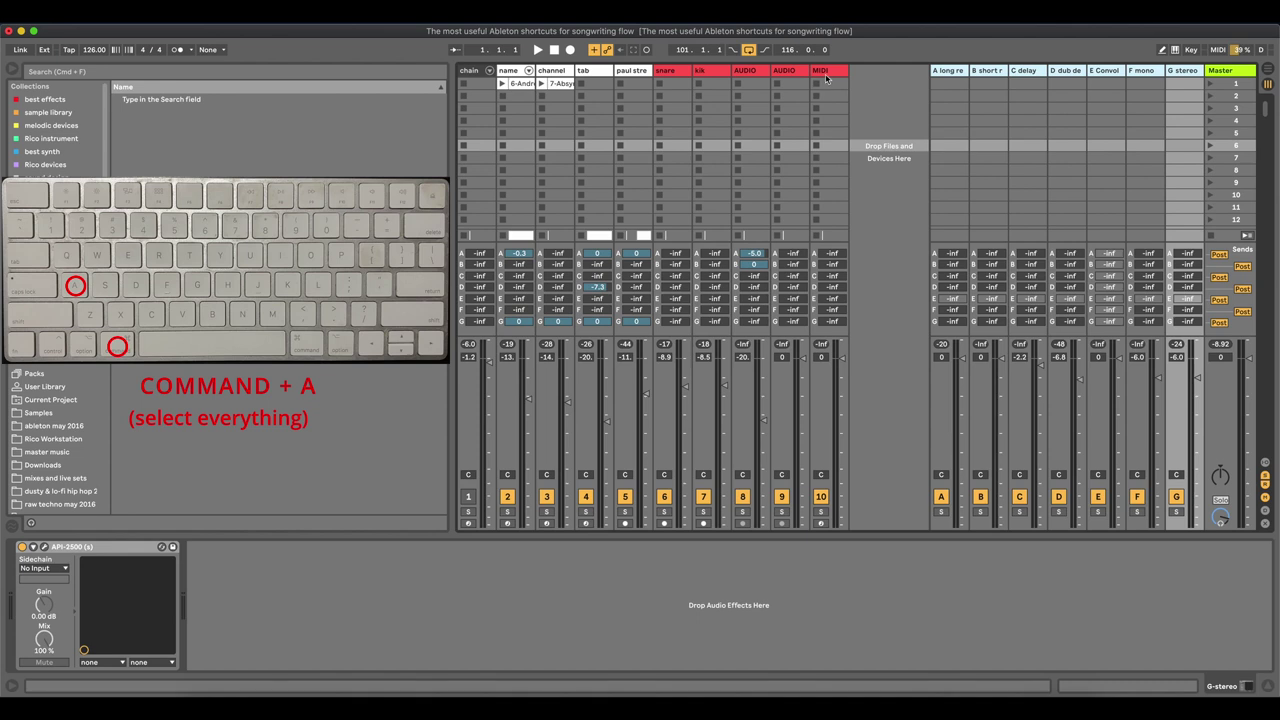
# Step: Play the arrangement from around bar 65 and return to the Session View mixer
pyautogui.press('Tab')
pyautogui.click(641, 104)
pyautogui.press('space')
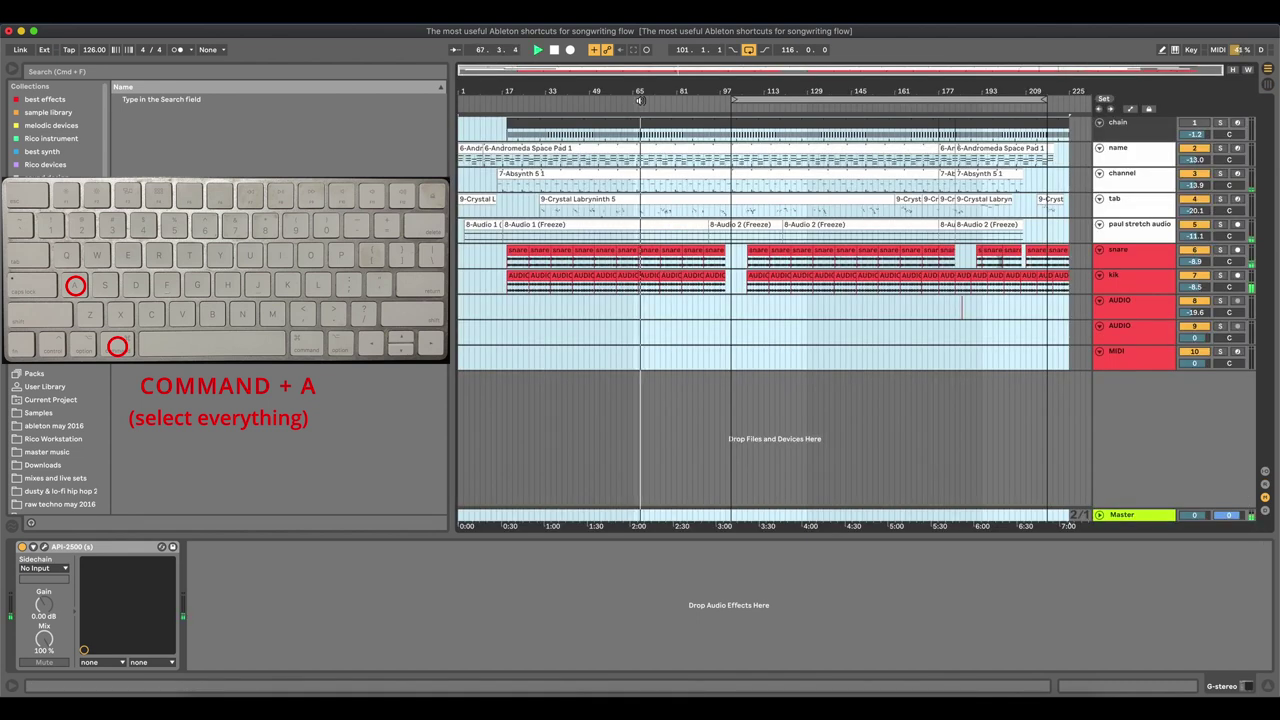
pyautogui.press('Tab')
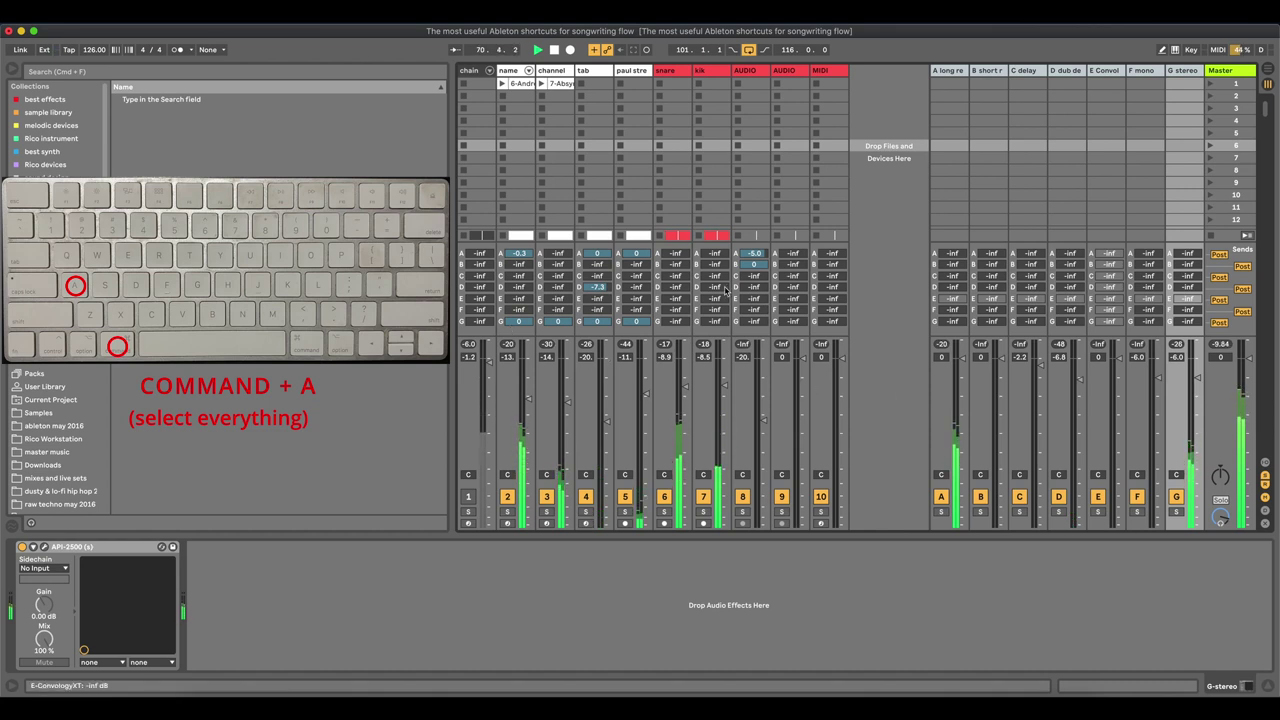
# Step: Select all tracks in the Session View, raise their volume faders together by about 6 dB, and stop playback
pyautogui.click(718, 72)
pyautogui.press('super+a')
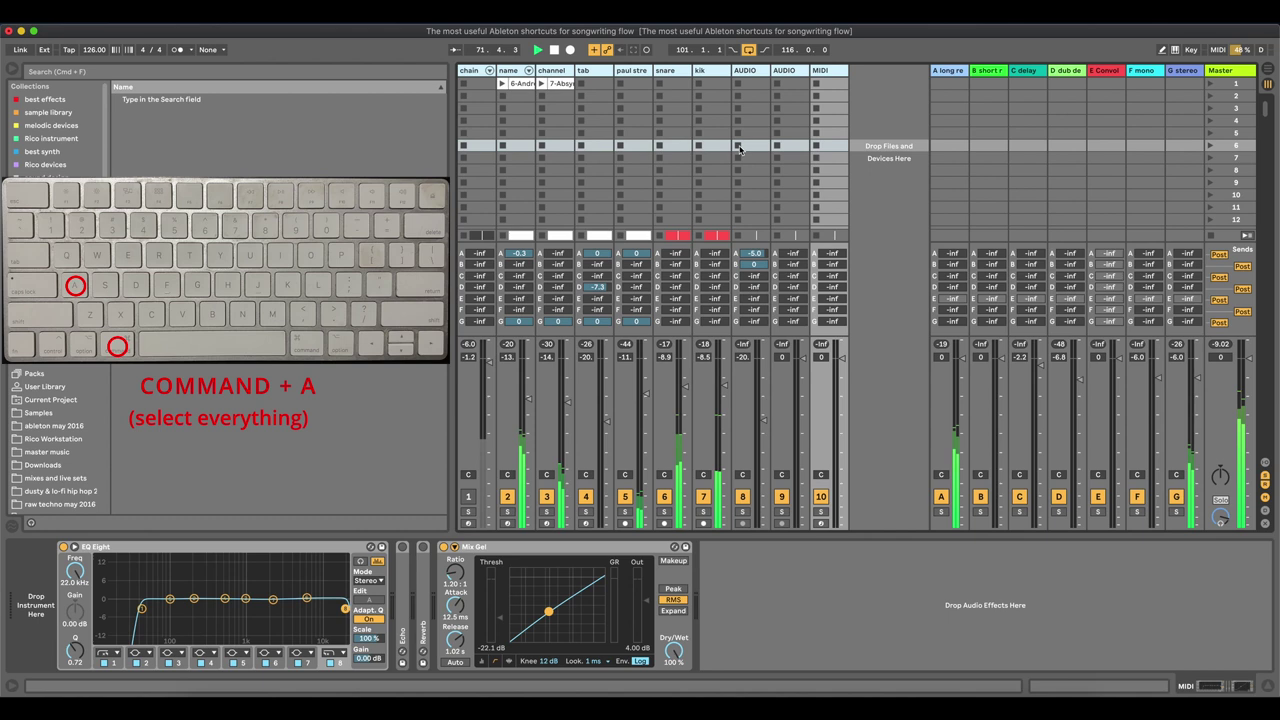
pyautogui.moveTo(764, 420); pyautogui.dragTo(764, 401)
pyautogui.press('space')
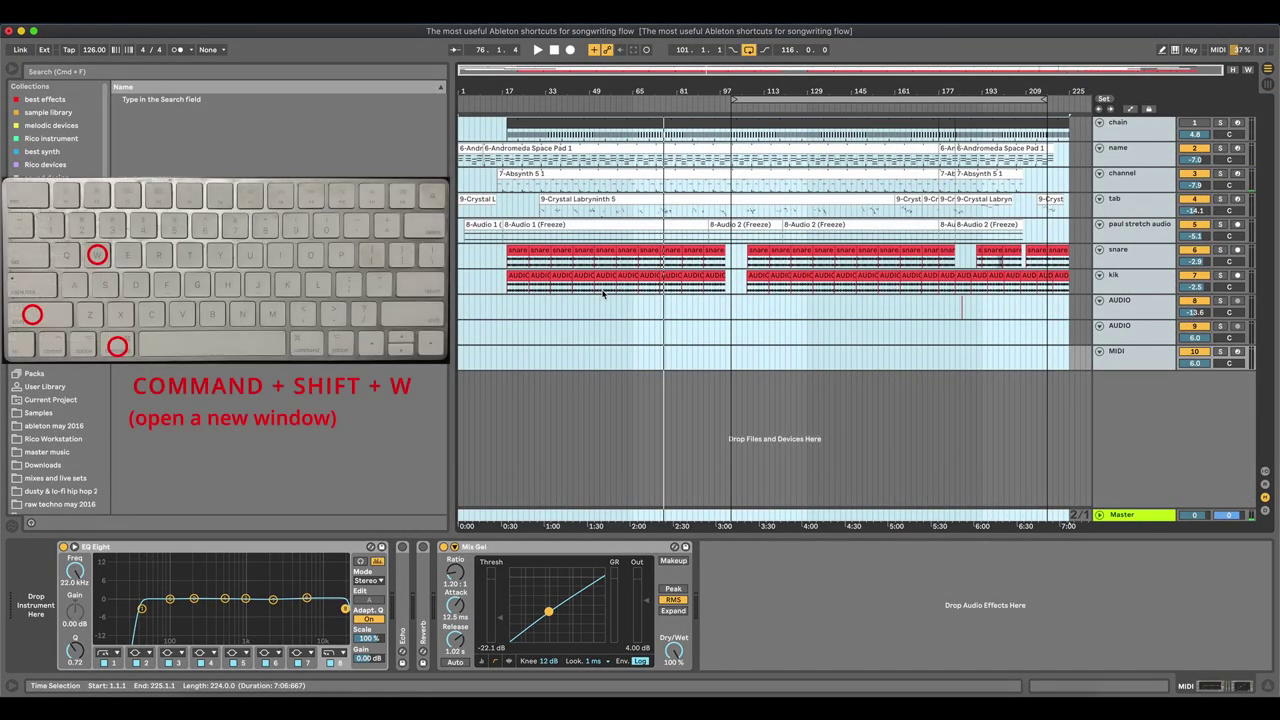
# Step: Open a second window with the Session View alongside the Arrangement View, and bring the main arrangement window back to the front
pyautogui.press('super+shift+w')
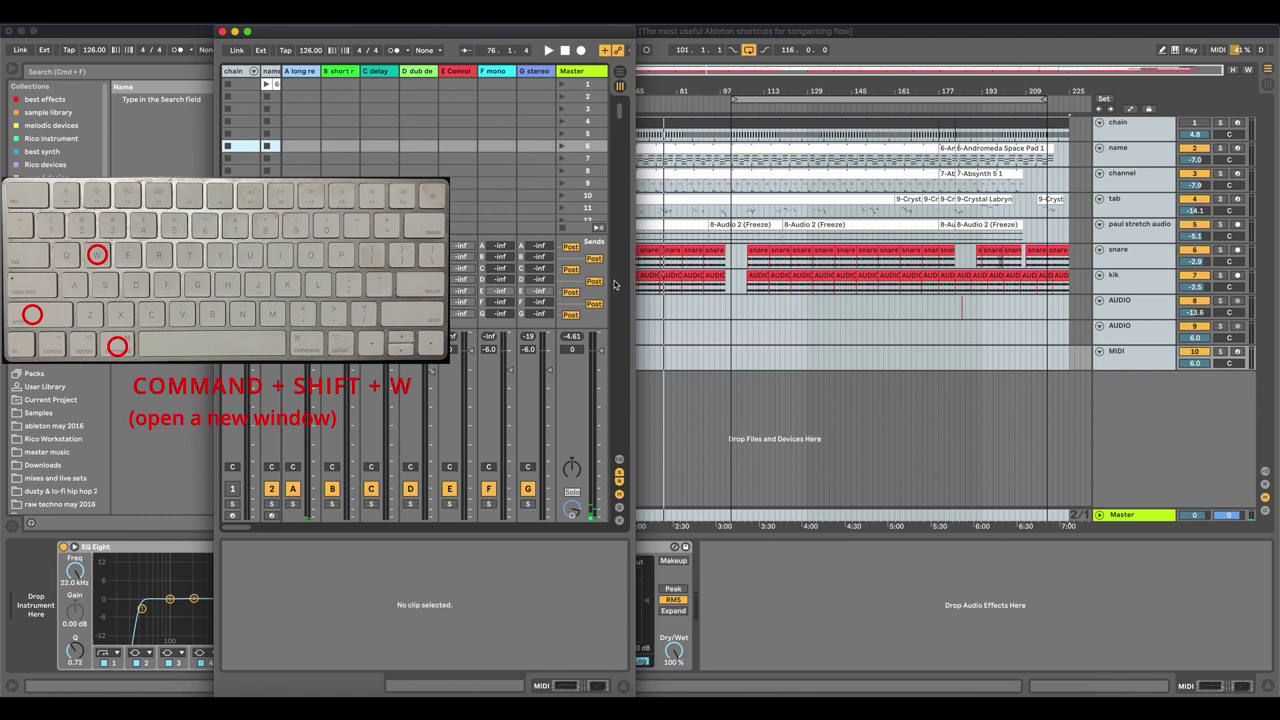
pyautogui.moveTo(502, 35); pyautogui.dragTo(501, 37)
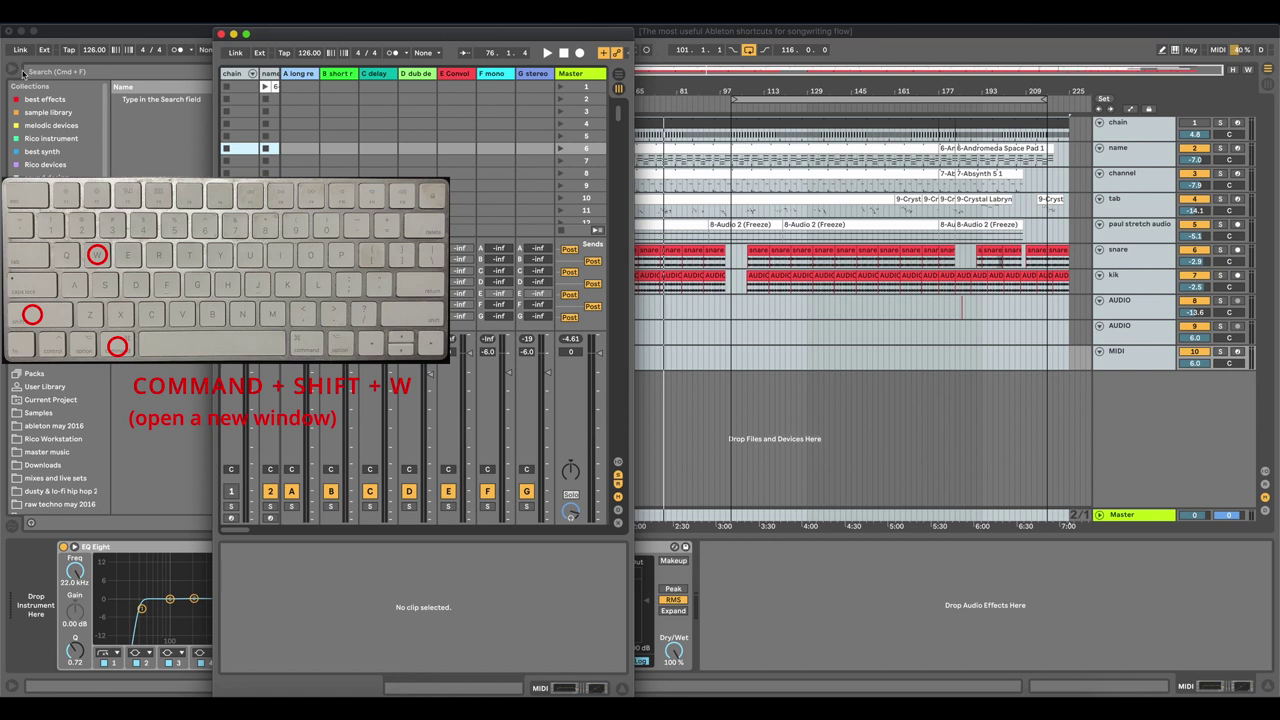
pyautogui.press('super+w')
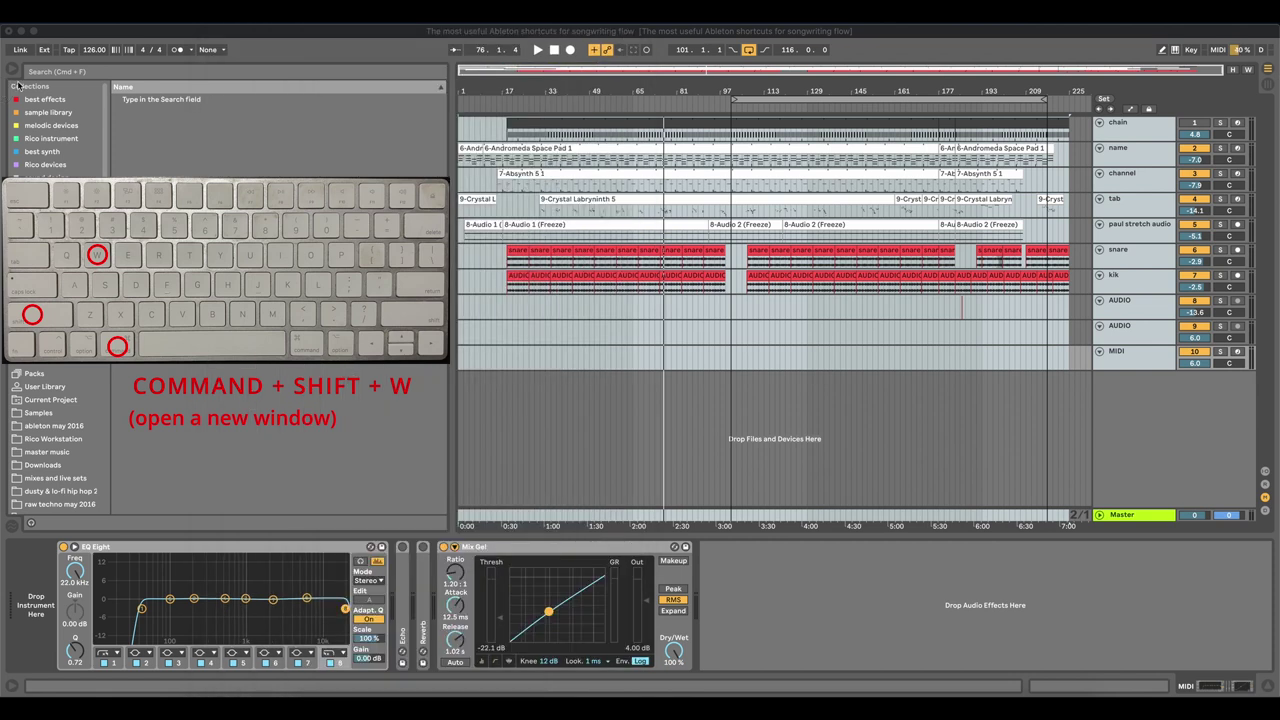
# Step: Place the second Session View window and the main arrangement window side by side on the desktop
pyautogui.click(101, 35)
pyautogui.moveTo(3, 112); pyautogui.dragTo(123, 106)
pyautogui.moveTo(338, 36); pyautogui.dragTo(364, 74)
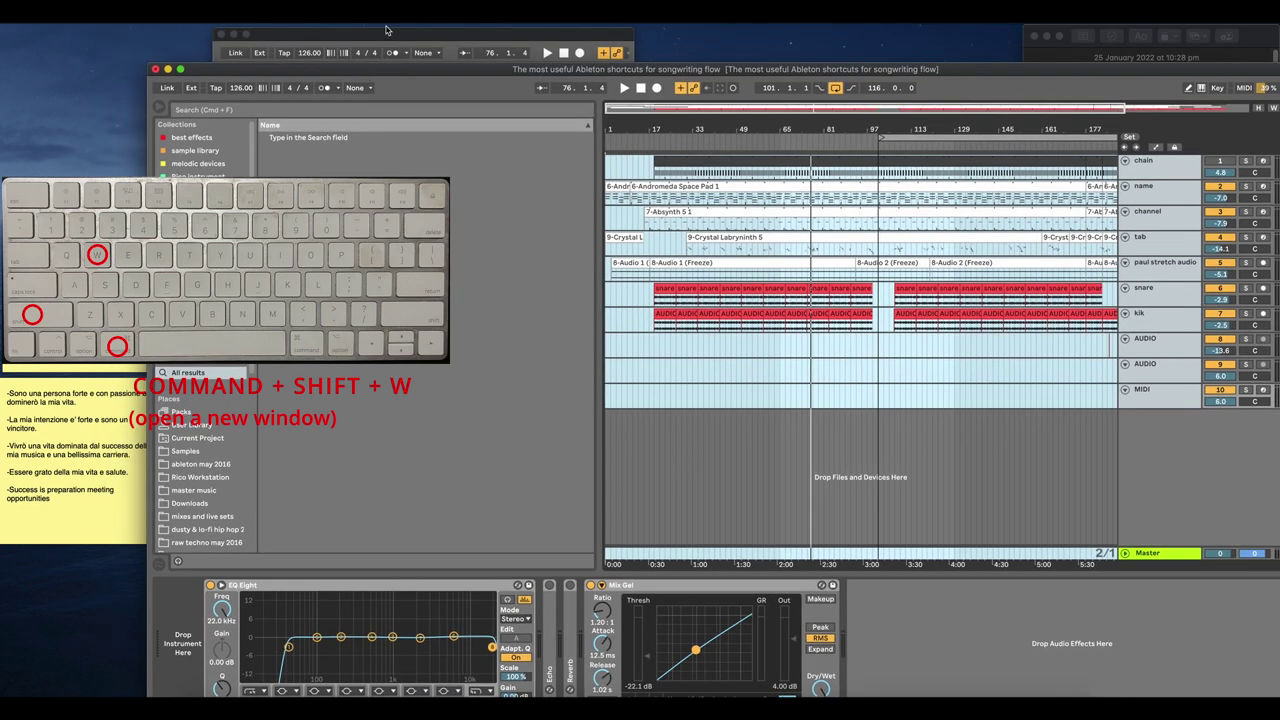
pyautogui.moveTo(386, 30); pyautogui.dragTo(70, 29)
pyautogui.moveTo(236, 30); pyautogui.dragTo(8, 28)
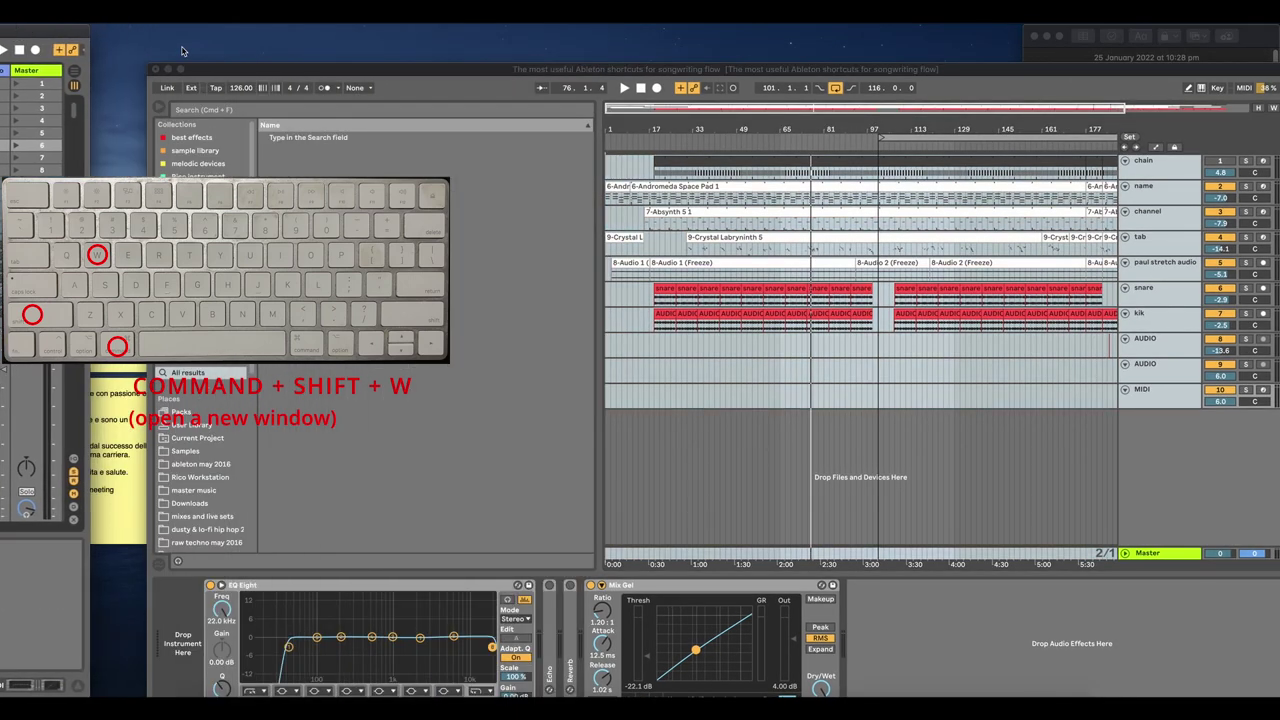
pyautogui.moveTo(242, 70); pyautogui.dragTo(212, 32)
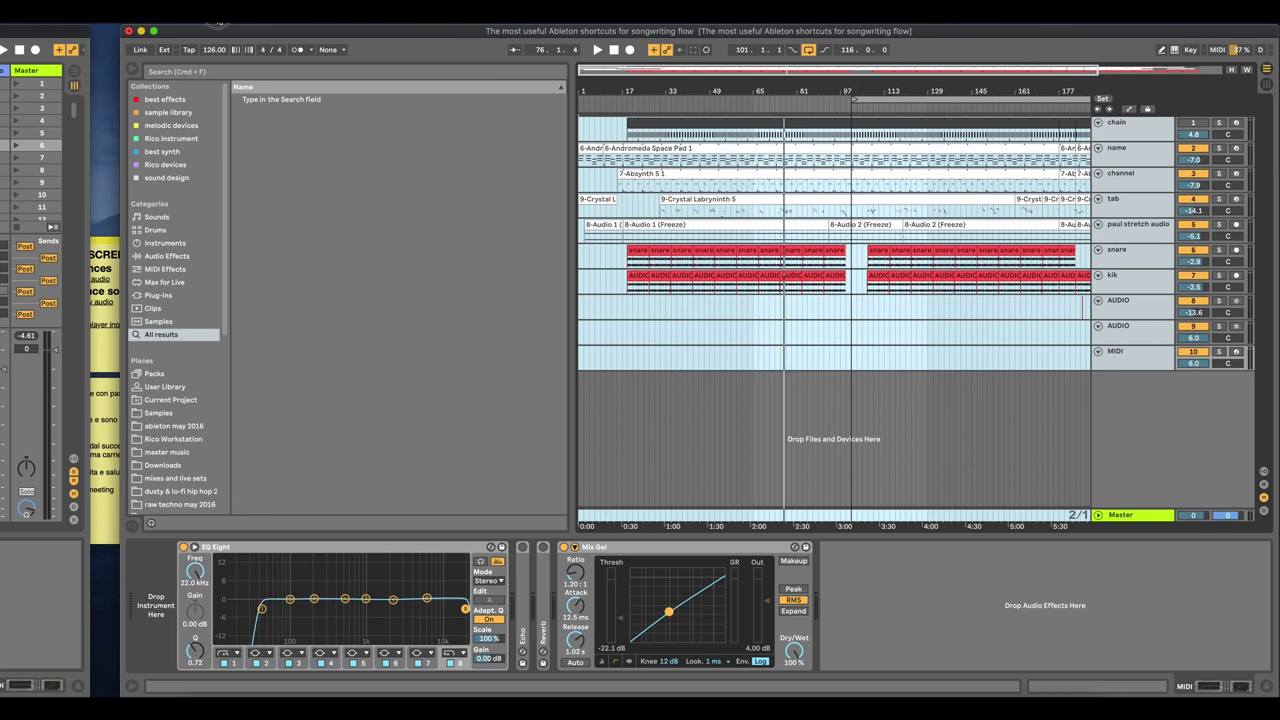
# Step: Shift the Session View window so mainly its Master track shows, and move the arrangement window flush against it
pyautogui.click(44, 310)
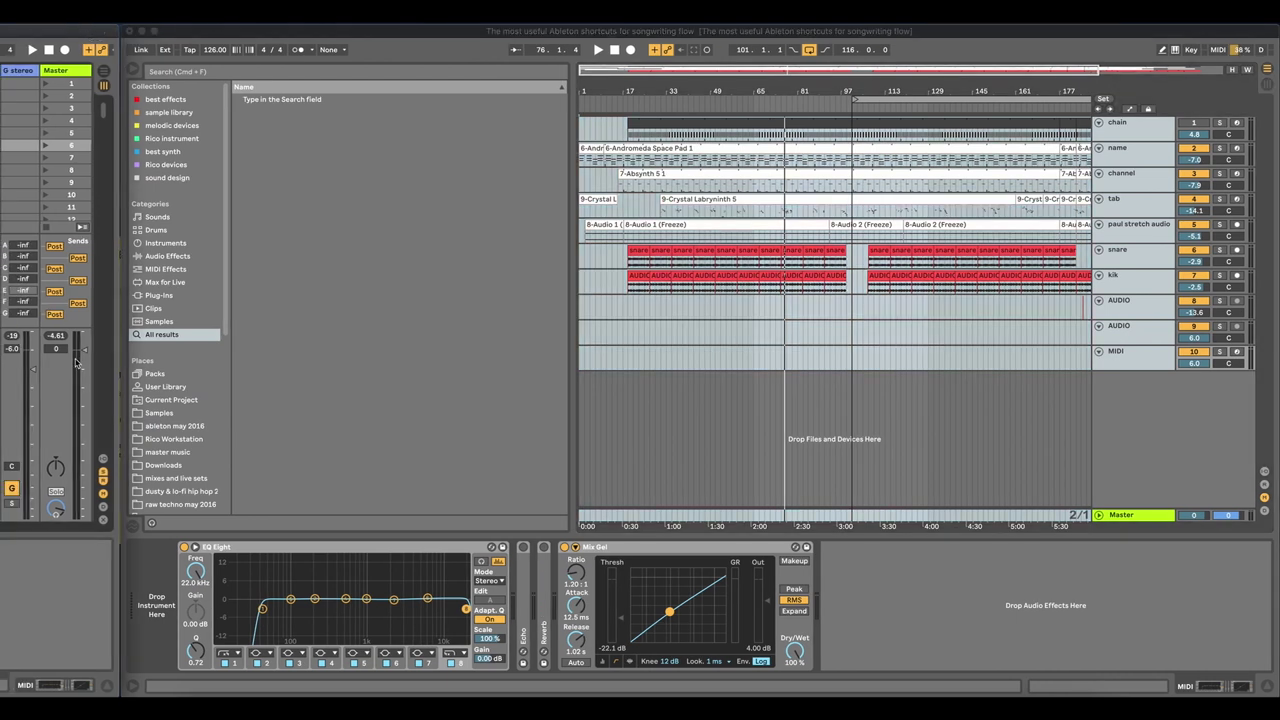
pyautogui.moveTo(93, 34); pyautogui.dragTo(49, 27)
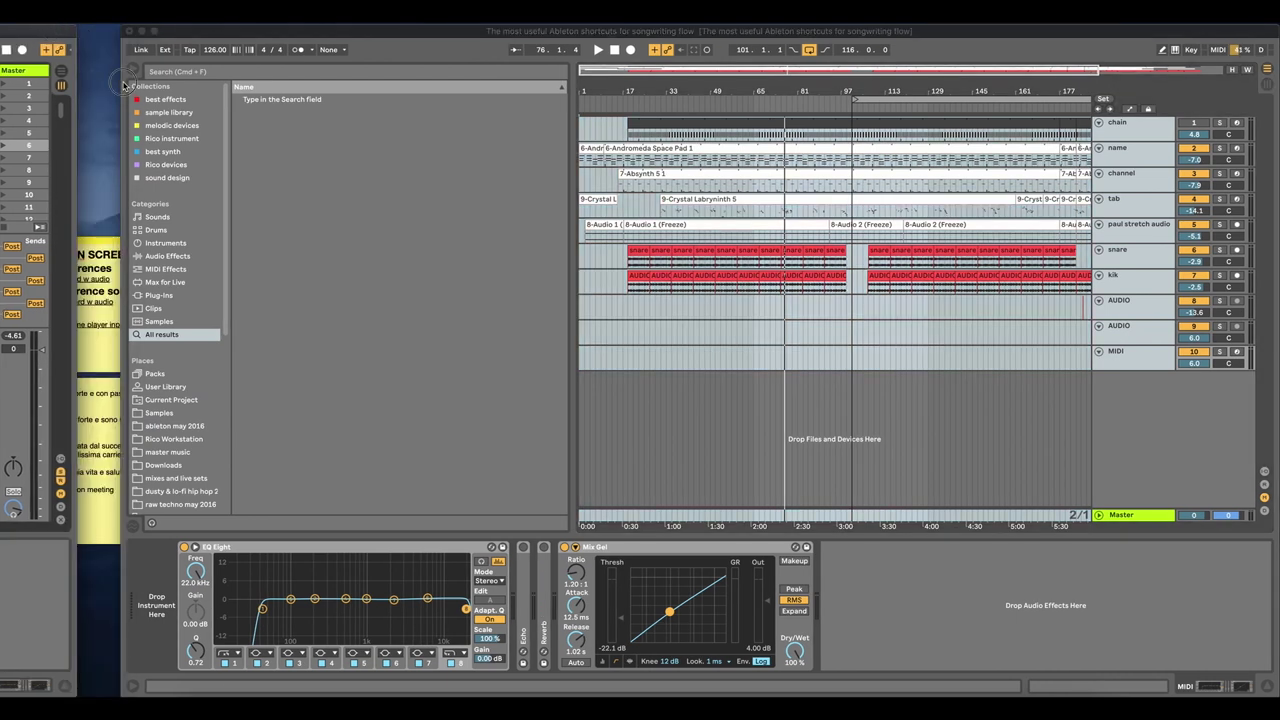
pyautogui.click(121, 81)
pyautogui.moveTo(121, 82); pyautogui.dragTo(80, 82)
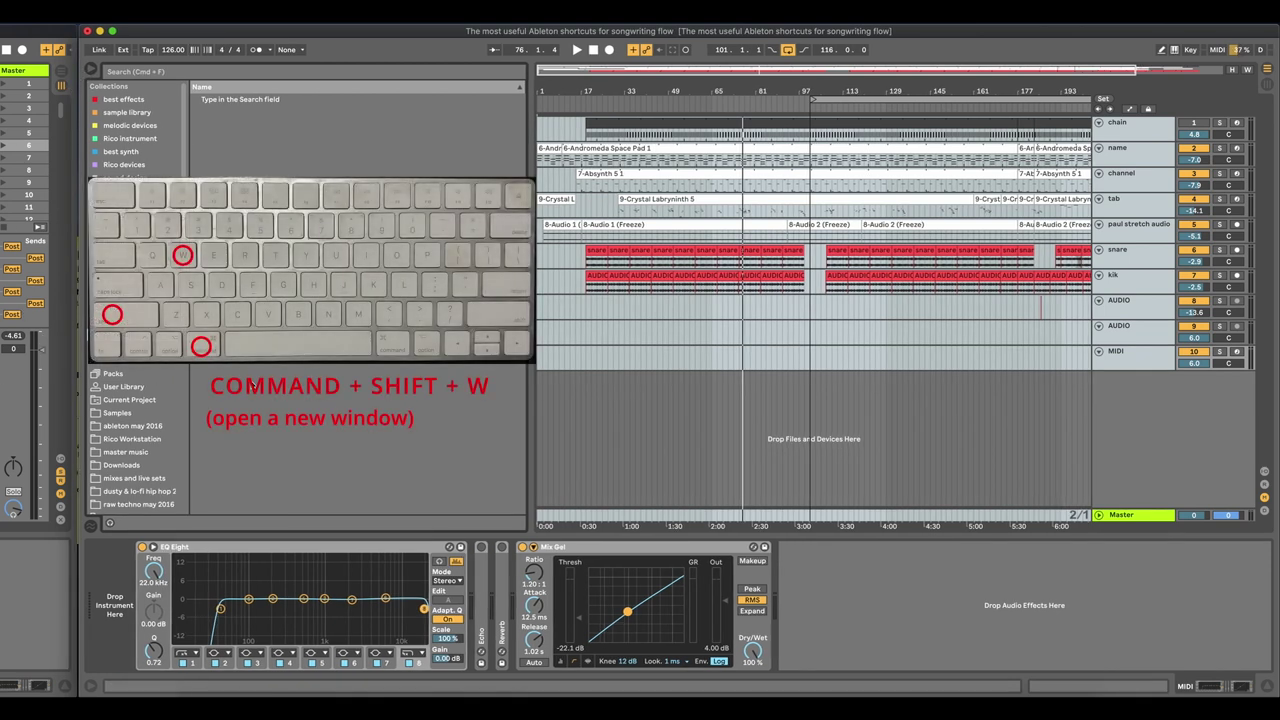
# Step: Play the arrangement from around bar 71 while watching the Master meter in the second window, and move the insert marker further along
pyautogui.click(732, 329)
pyautogui.press('space')
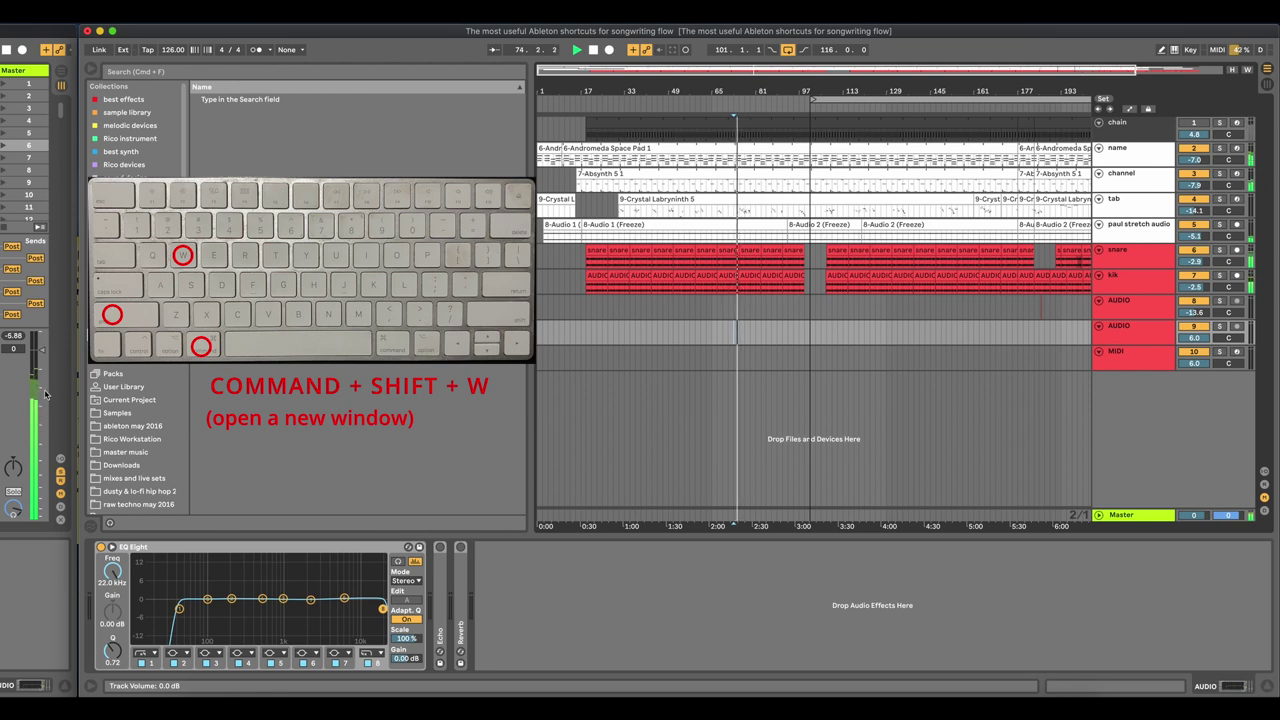
pyautogui.click(857, 329)
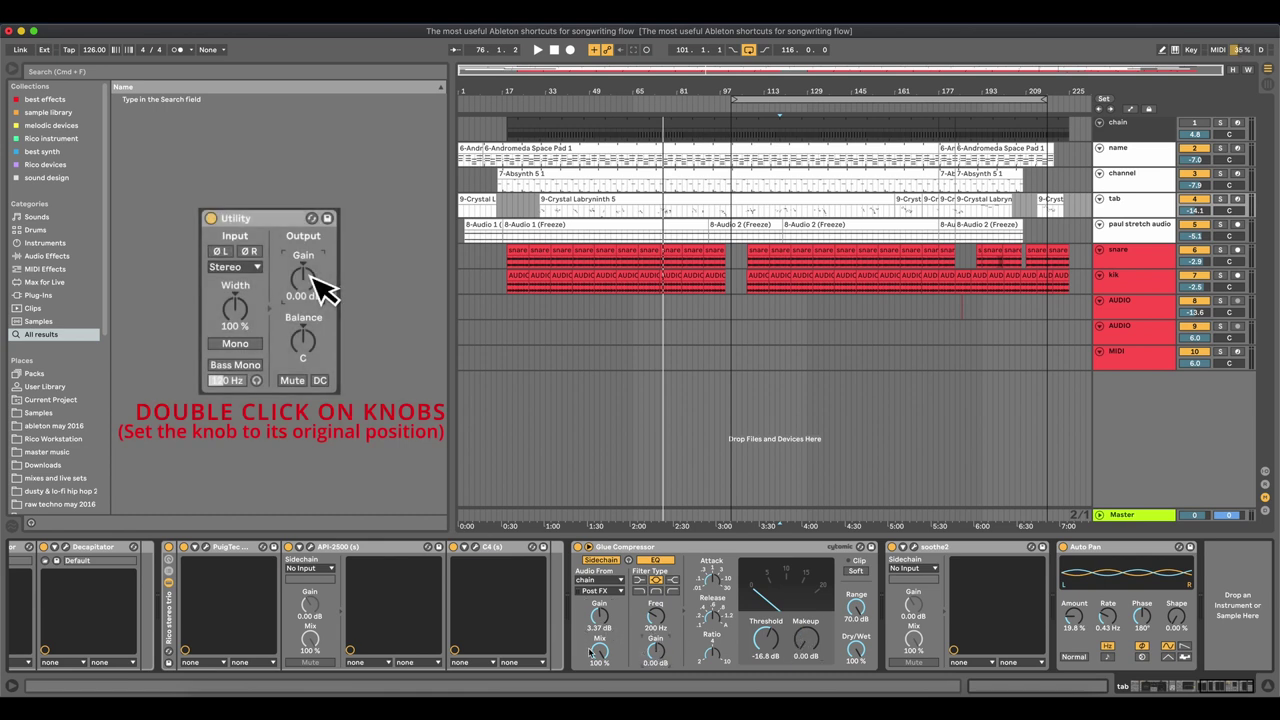
# Step: Reset the Glue Compressor's sidechain gain and EQ gain and the Auto Pan's Amount and Rate to their default values
pyautogui.doubleClick(601, 617)
pyautogui.doubleClick(1073, 609)
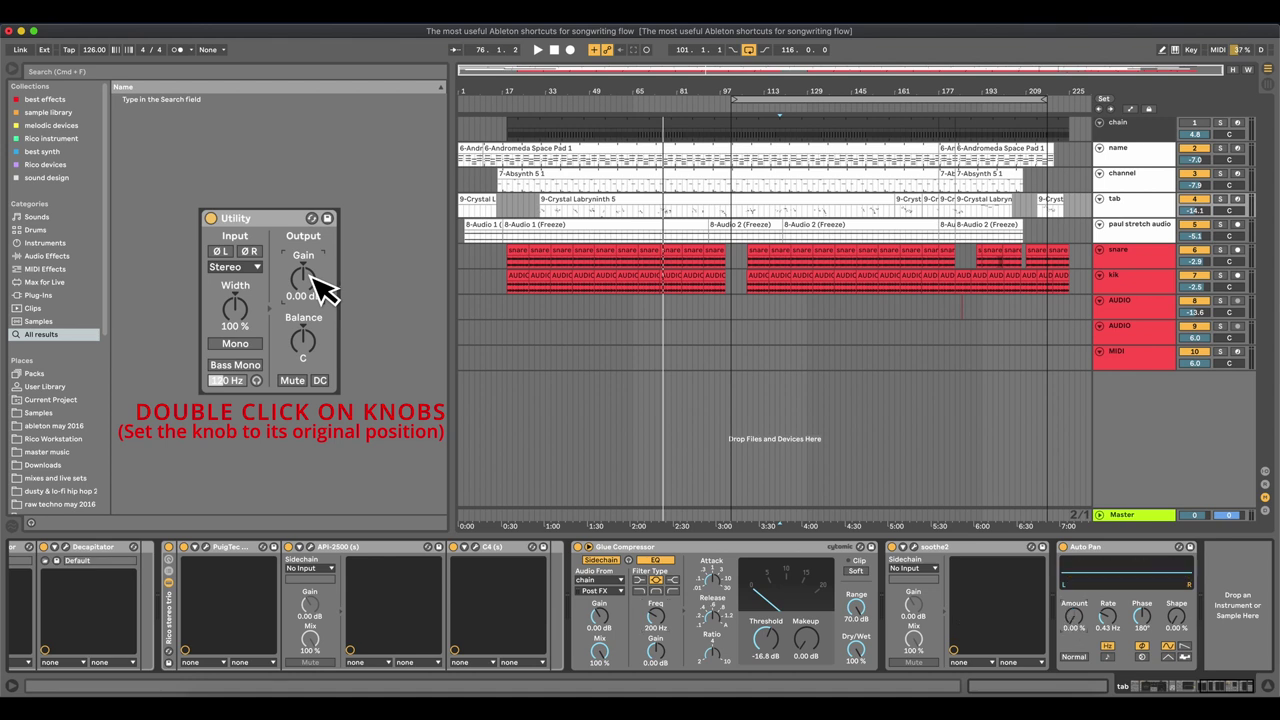
pyautogui.doubleClick(1112, 617)
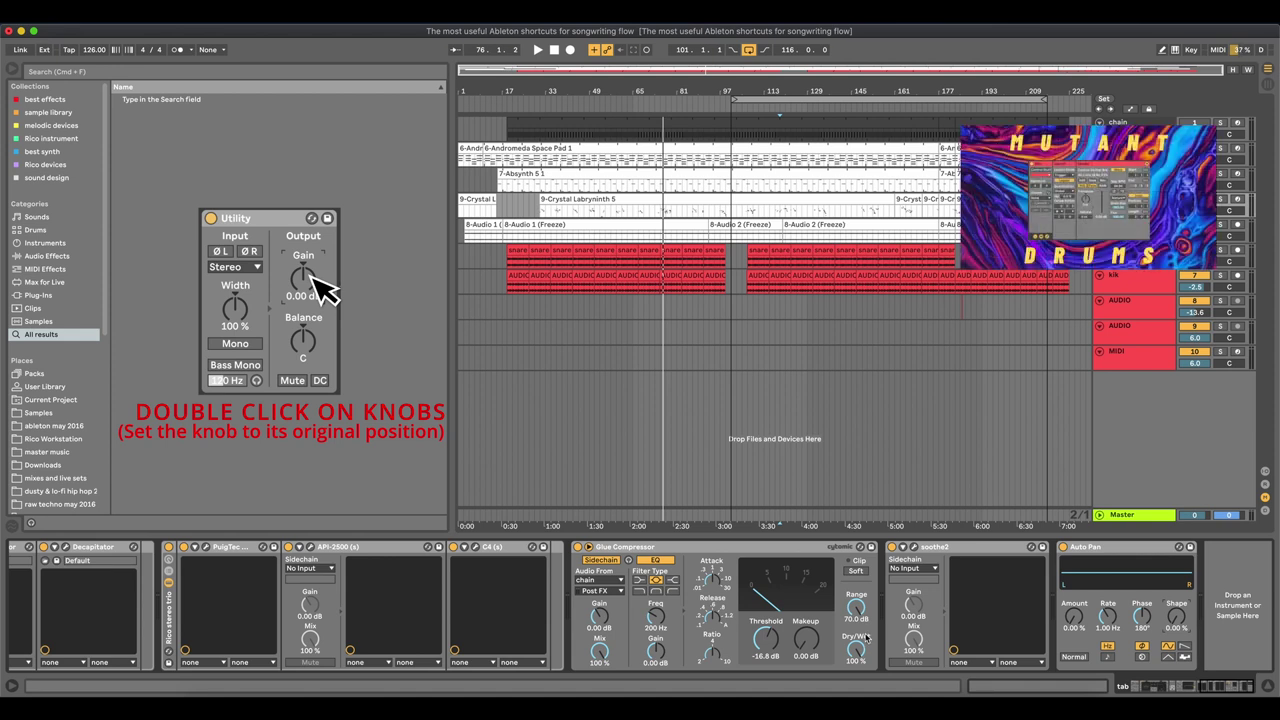
pyautogui.moveTo(655, 617); pyautogui.dragTo(655, 600)
pyautogui.doubleClick(658, 620)
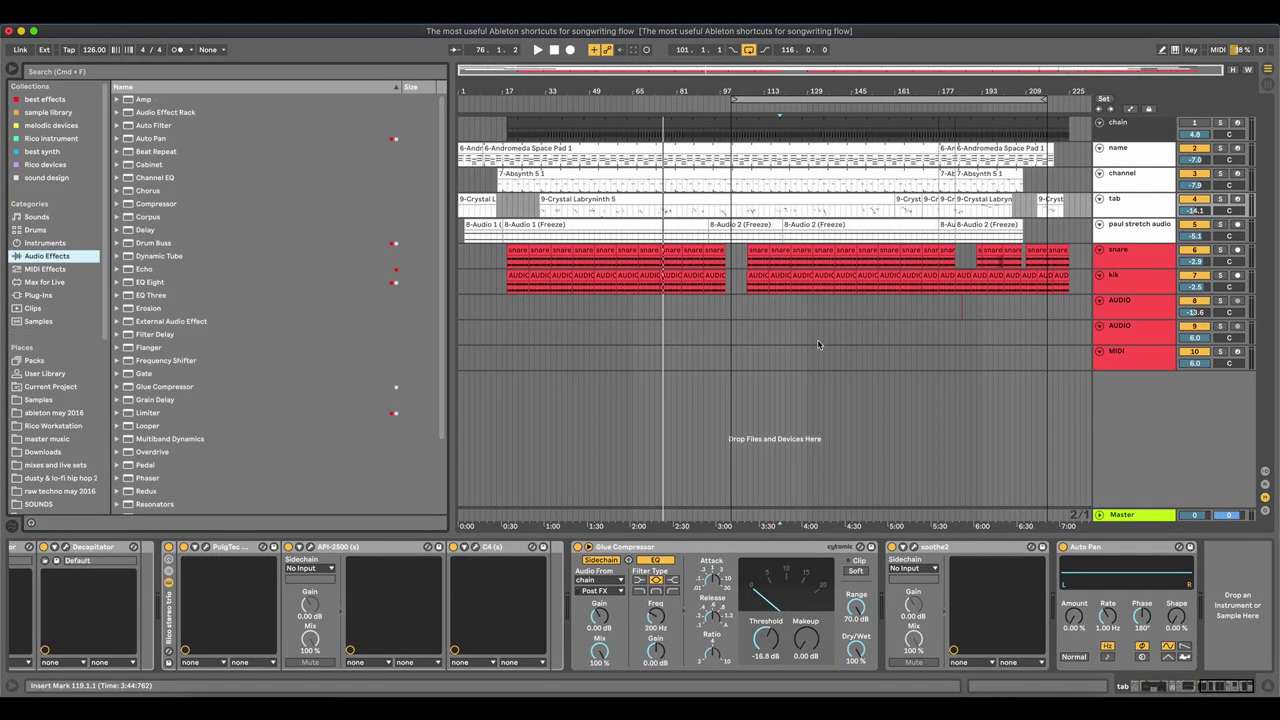
# Step: Start a browser search from the second AUDIO track and look through all library folders down to the Add Folder entry
pyautogui.click(817, 341)
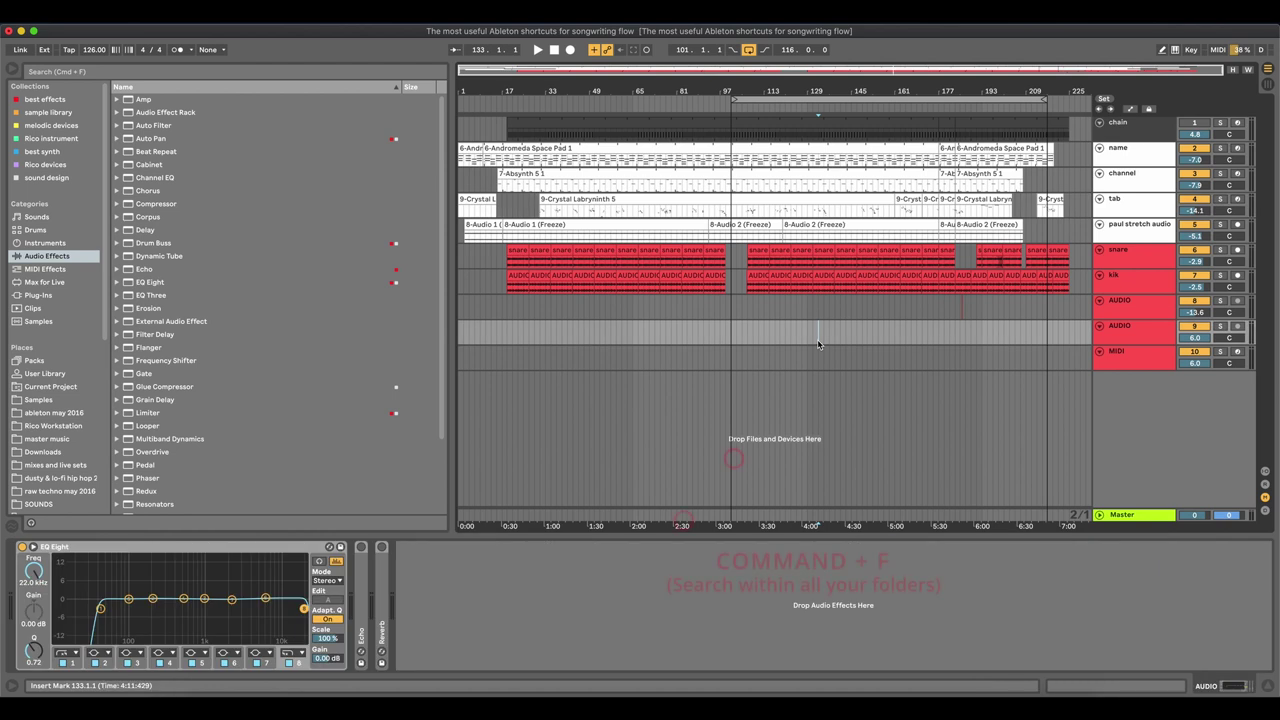
pyautogui.press('super+f')
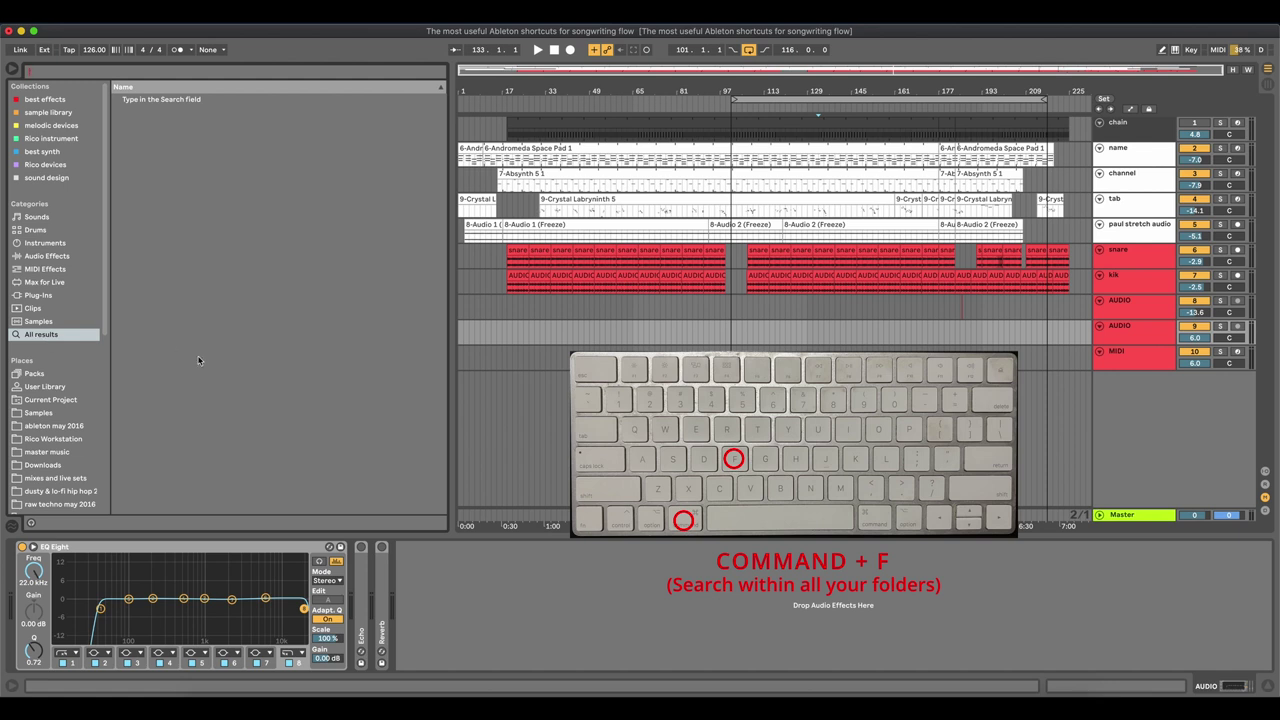
pyautogui.scroll(-10, 23, 336)
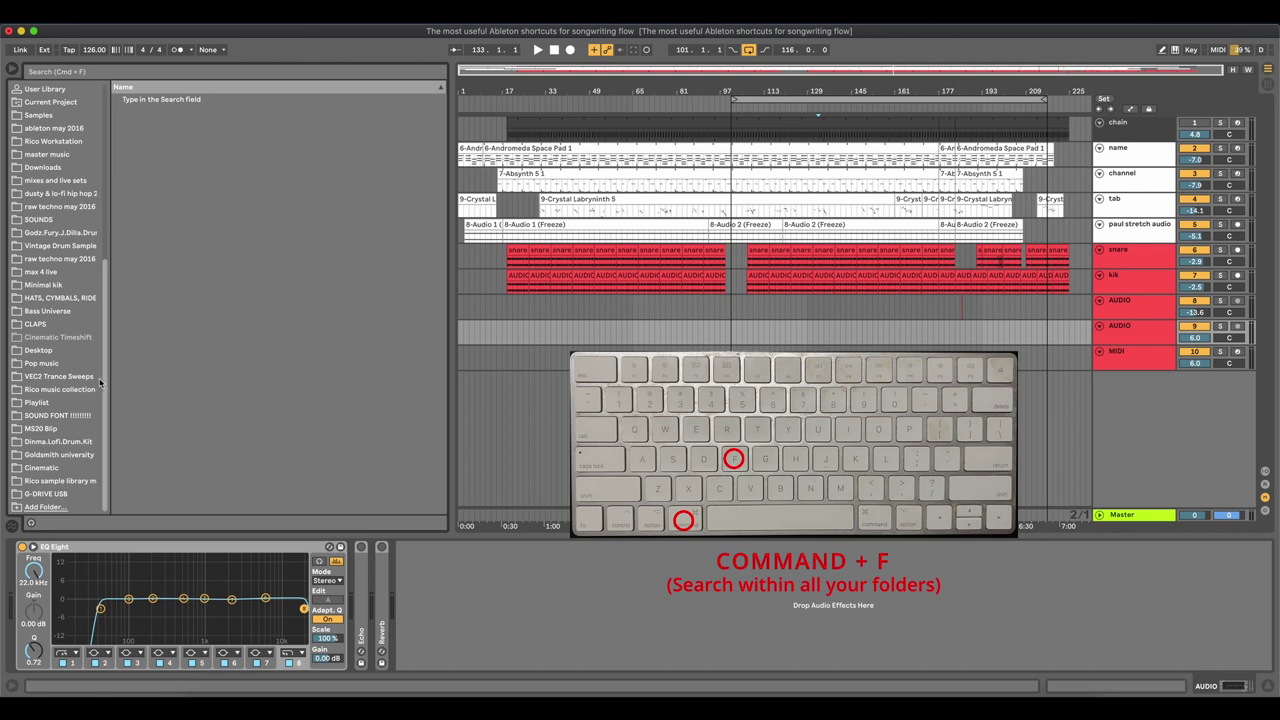
pyautogui.moveTo(103, 381); pyautogui.dragTo(55, 251)
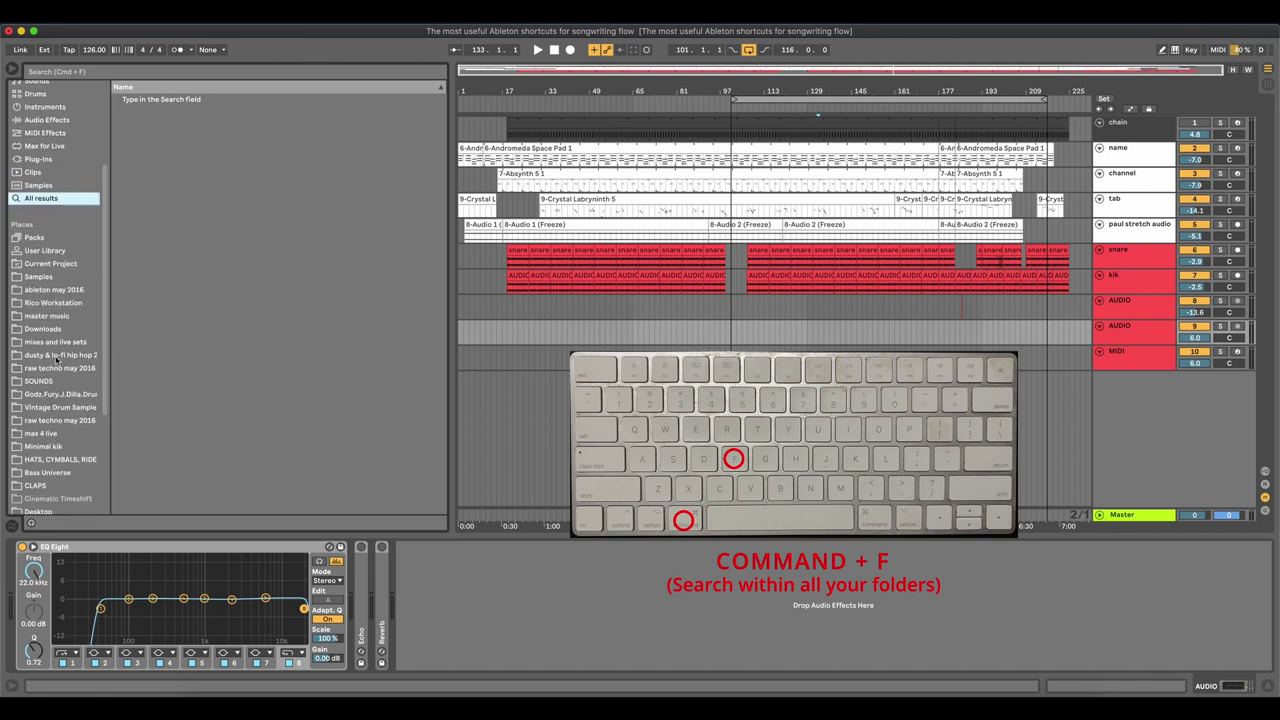
pyautogui.scroll(-3, 99, 296)
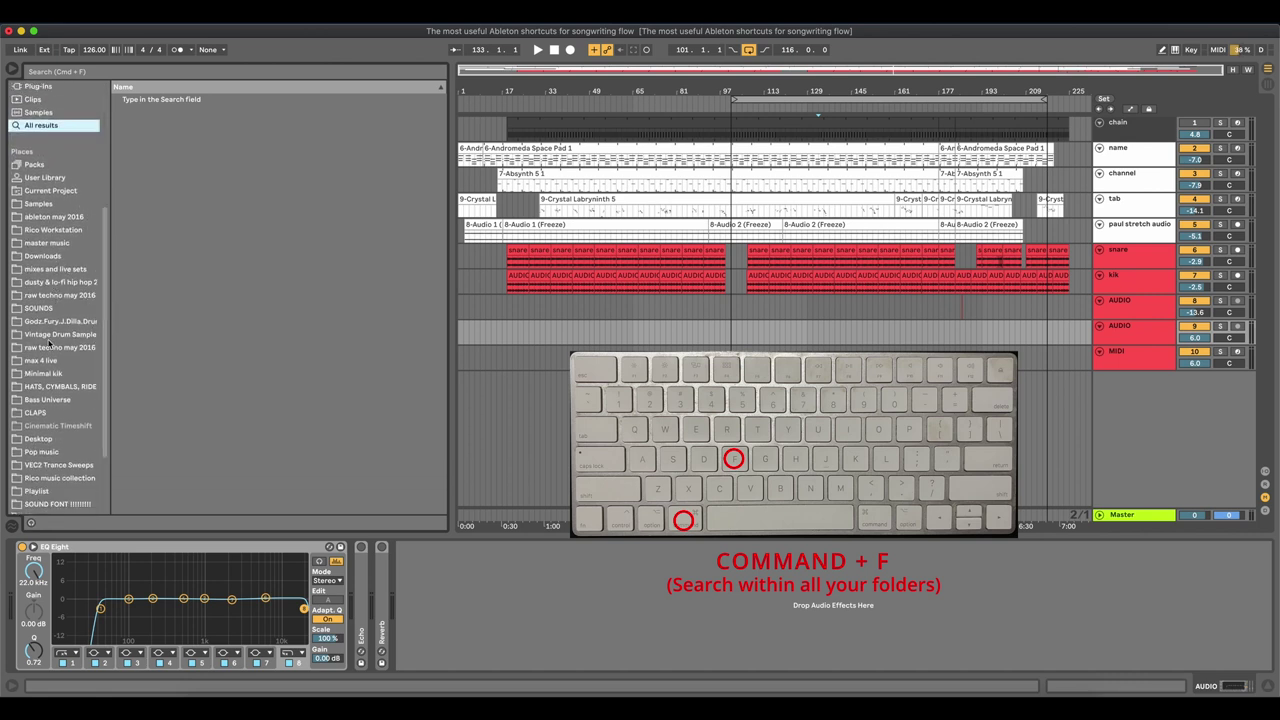
pyautogui.scroll(-4, 66, 280)
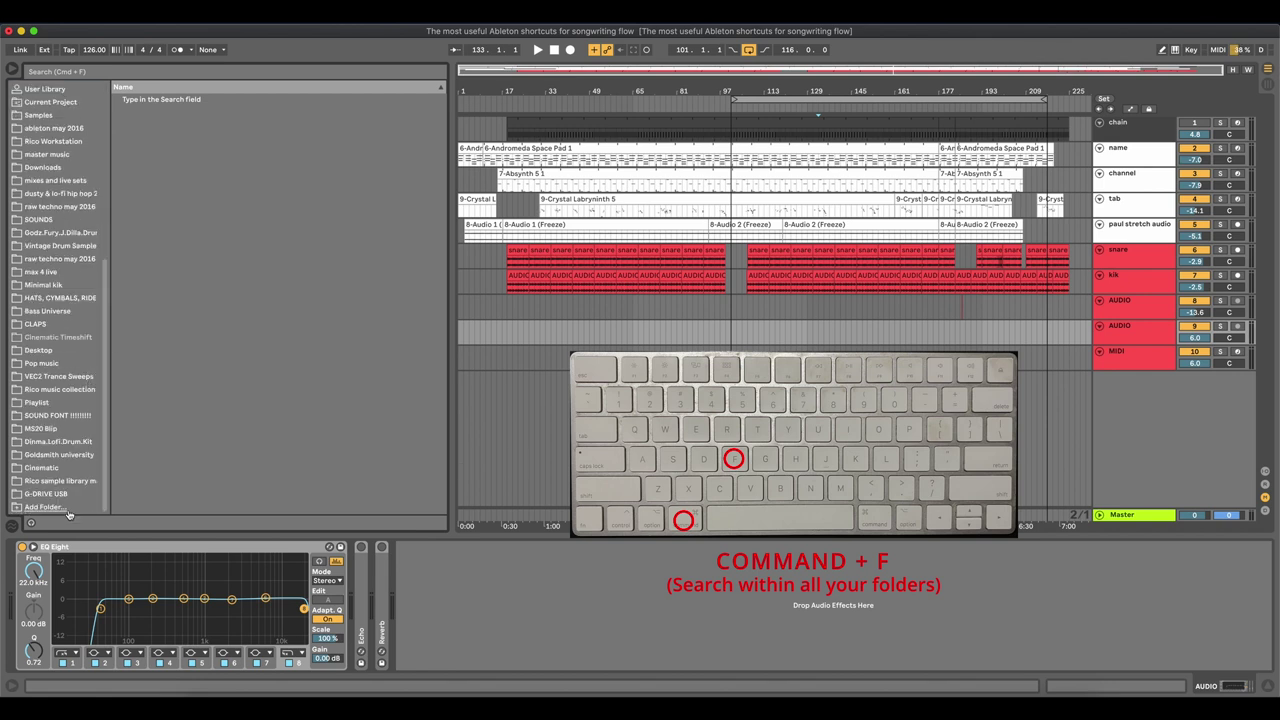
pyautogui.scroll(10, 66, 400)
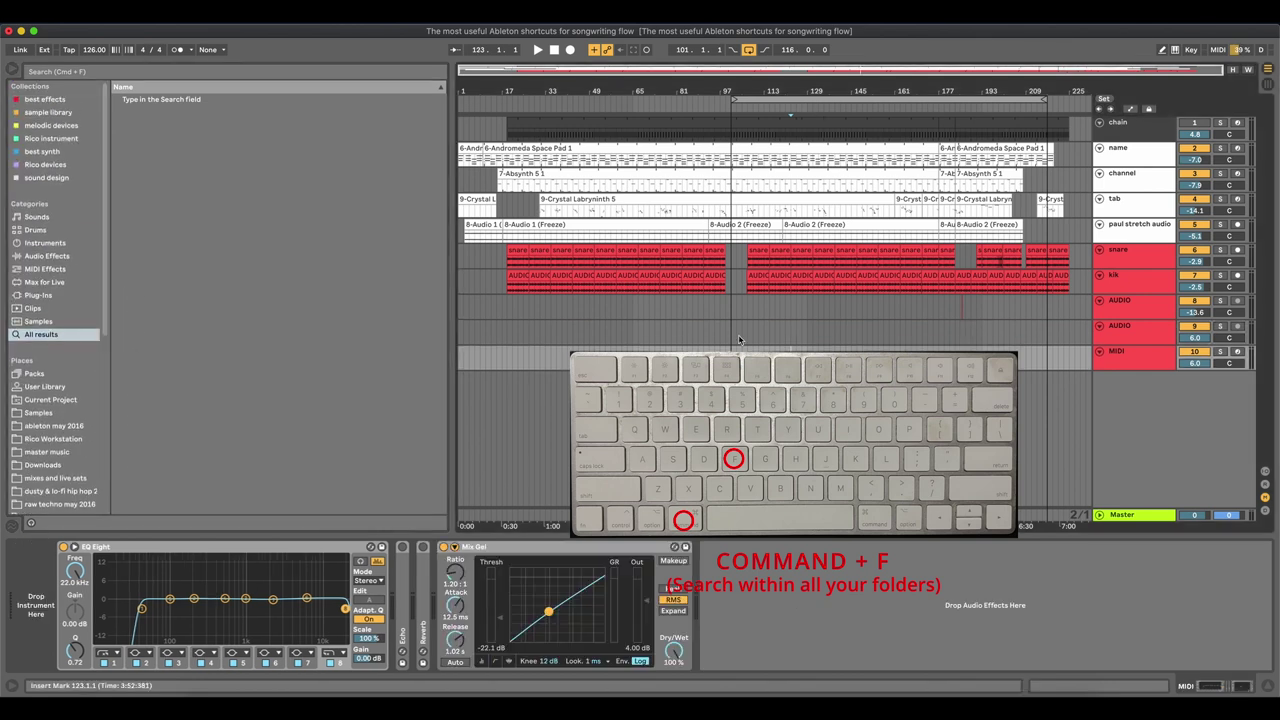
# Step: Show the Audio Effects category in the browser and briefly play the arrangement from bar 111
pyautogui.click(739, 340)
pyautogui.click(57, 257)
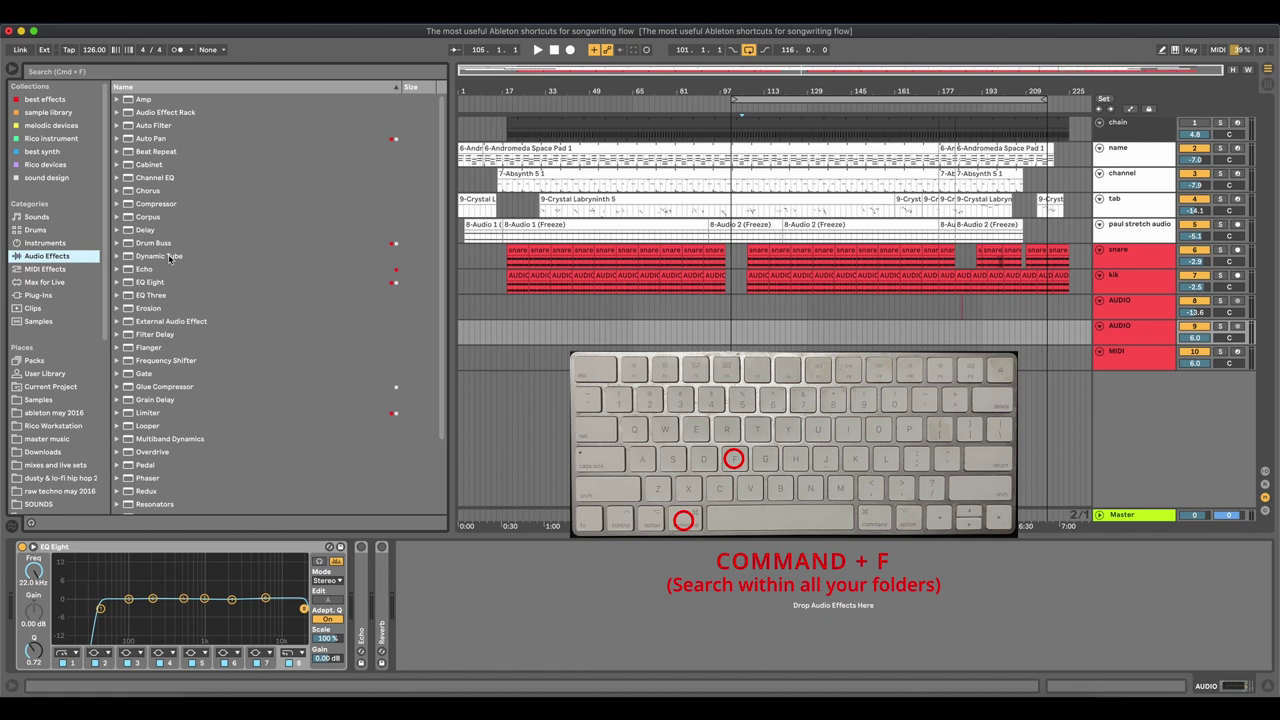
pyautogui.click(761, 310)
pyautogui.press('space')
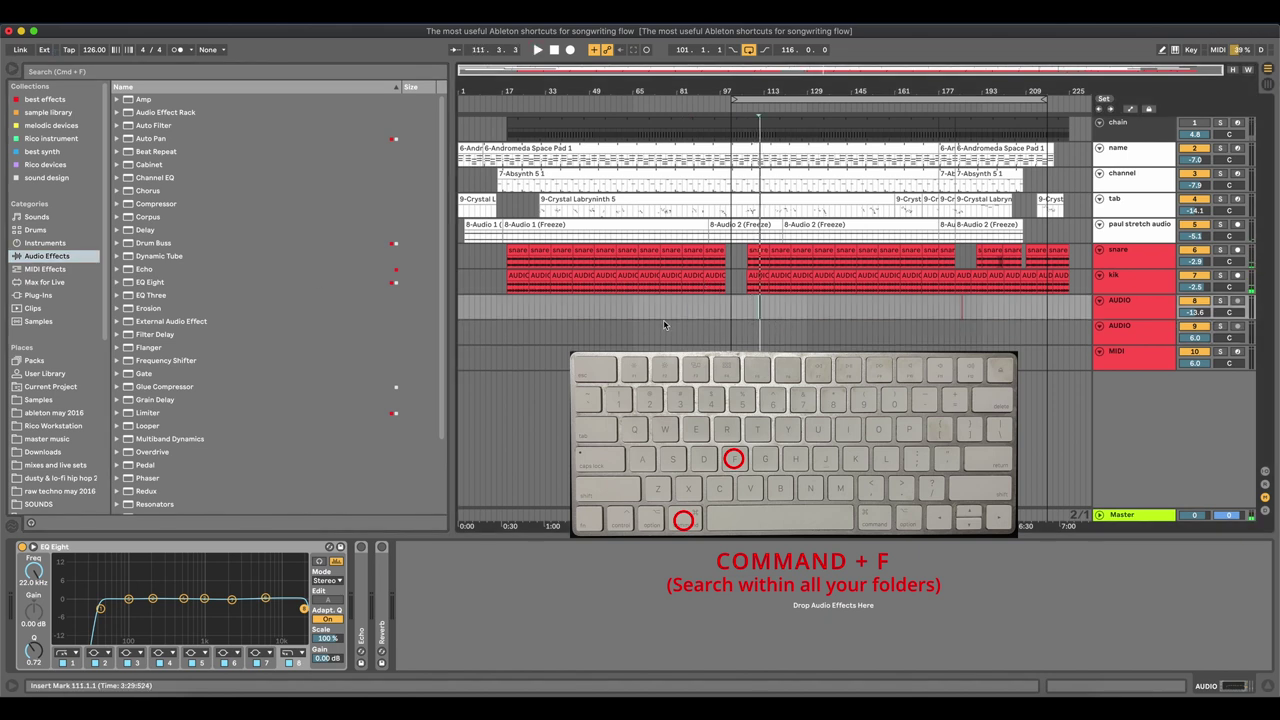
# Step: Search all library folders for "snare", look through the matching samples, and clear the search
pyautogui.press('super+f')
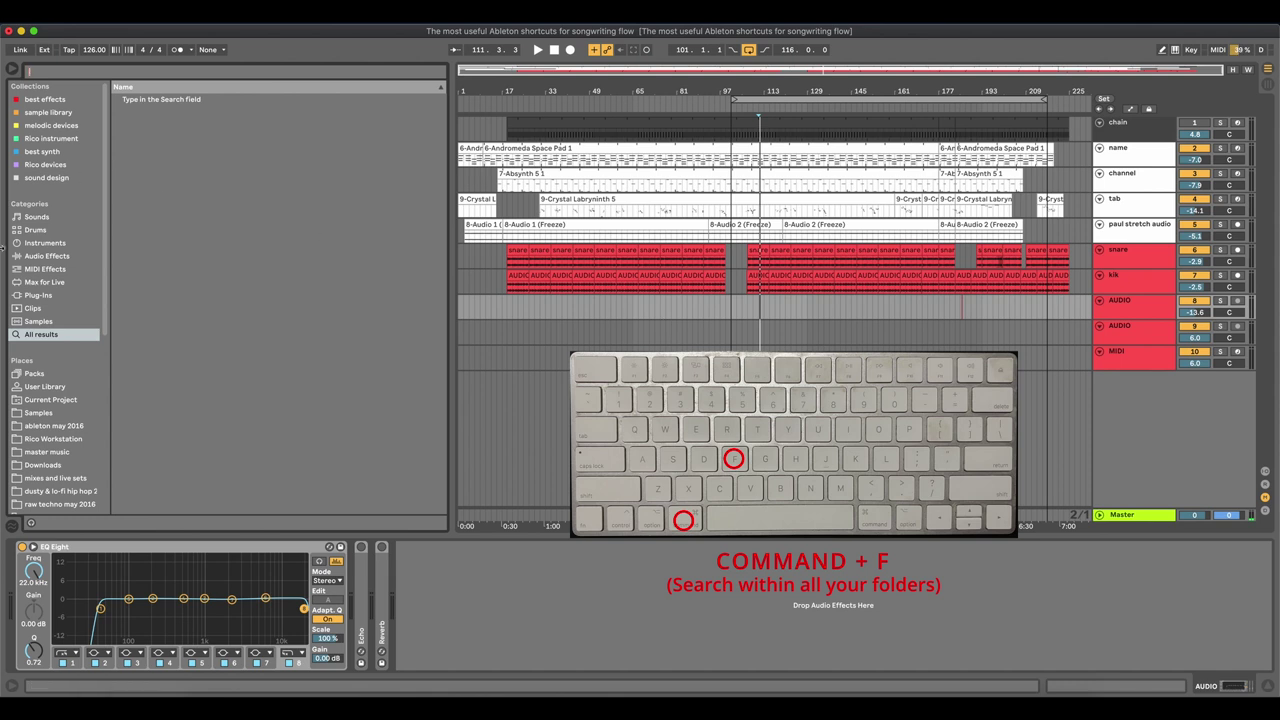
pyautogui.scroll(-5, 104, 340)
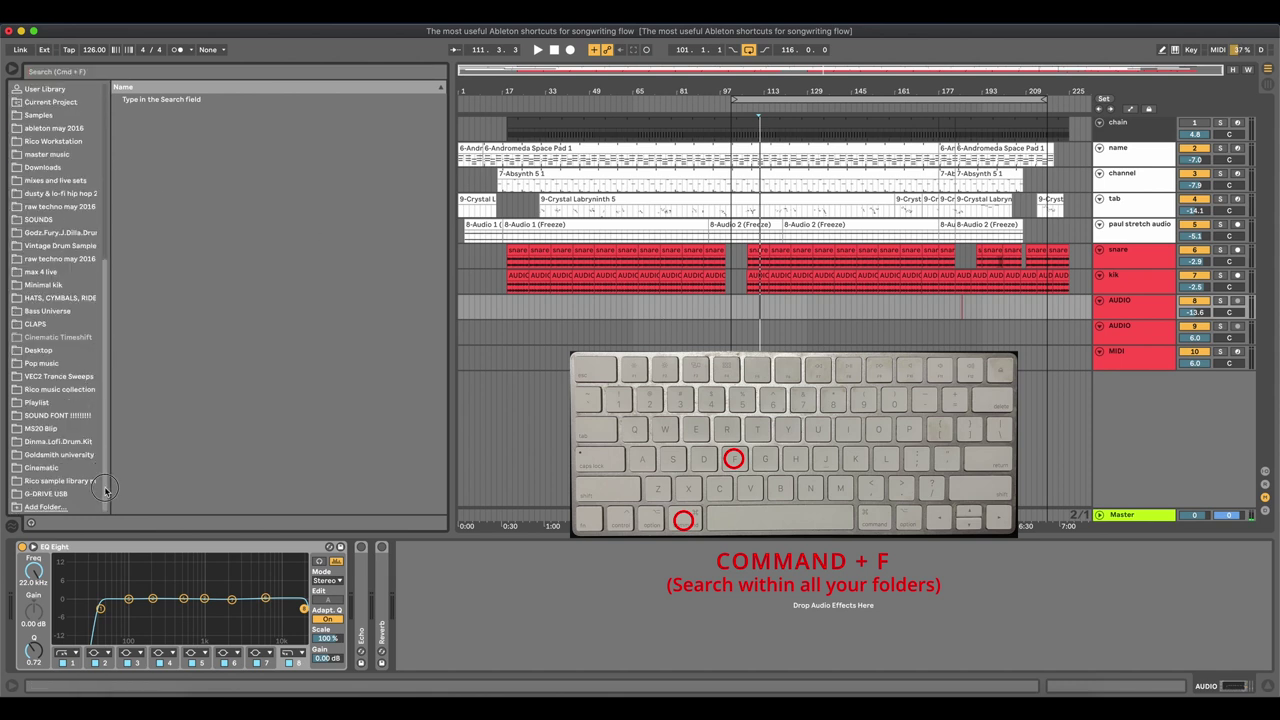
pyautogui.press('super+f')
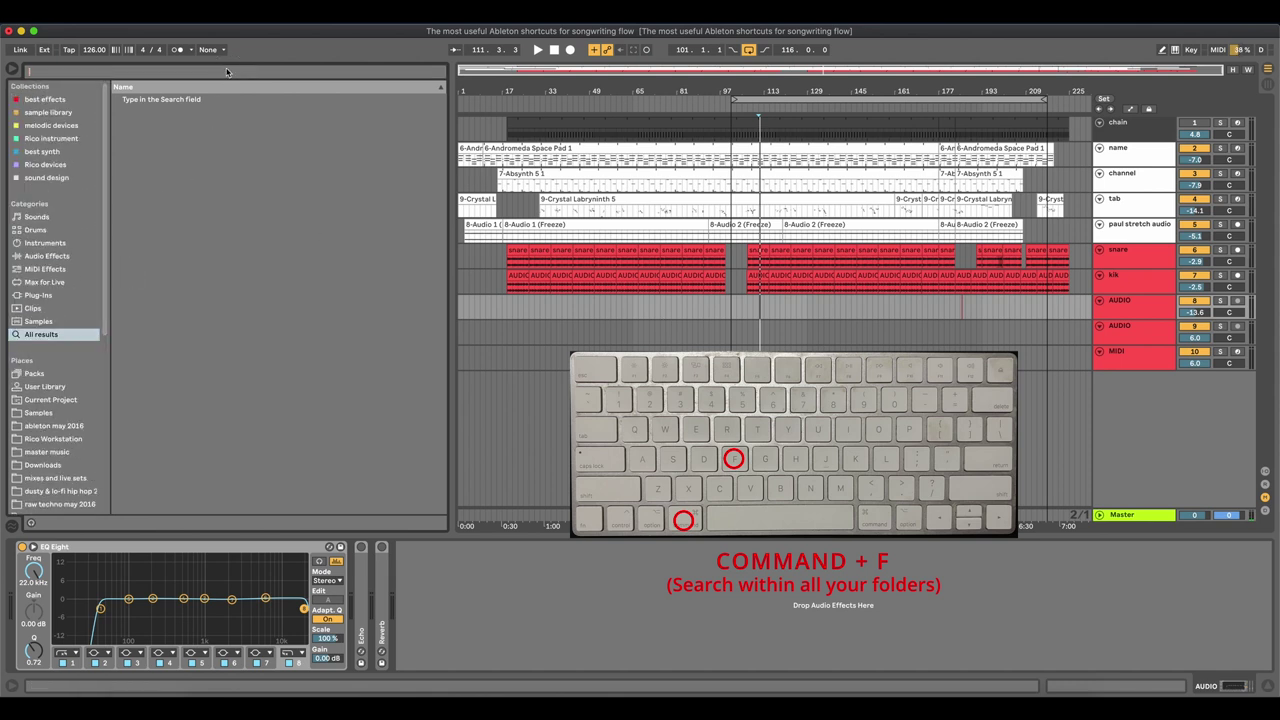
pyautogui.write('snare')
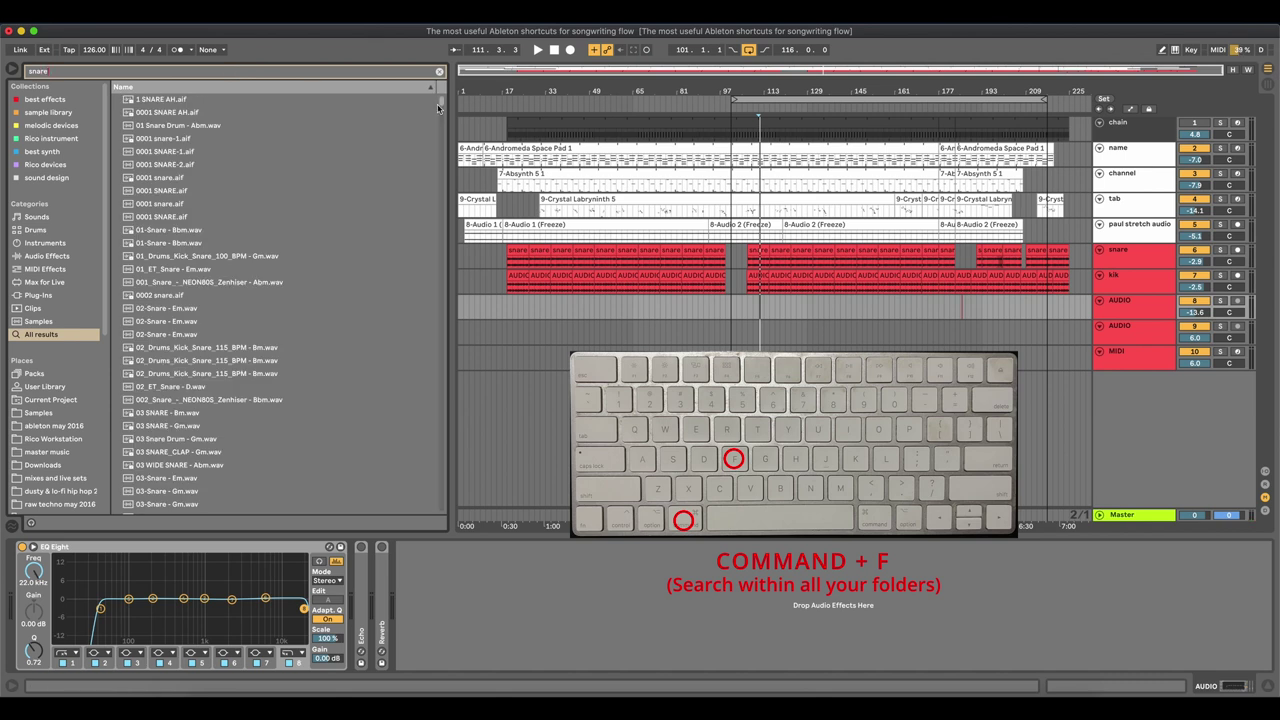
pyautogui.scroll(-20, 440, 220)
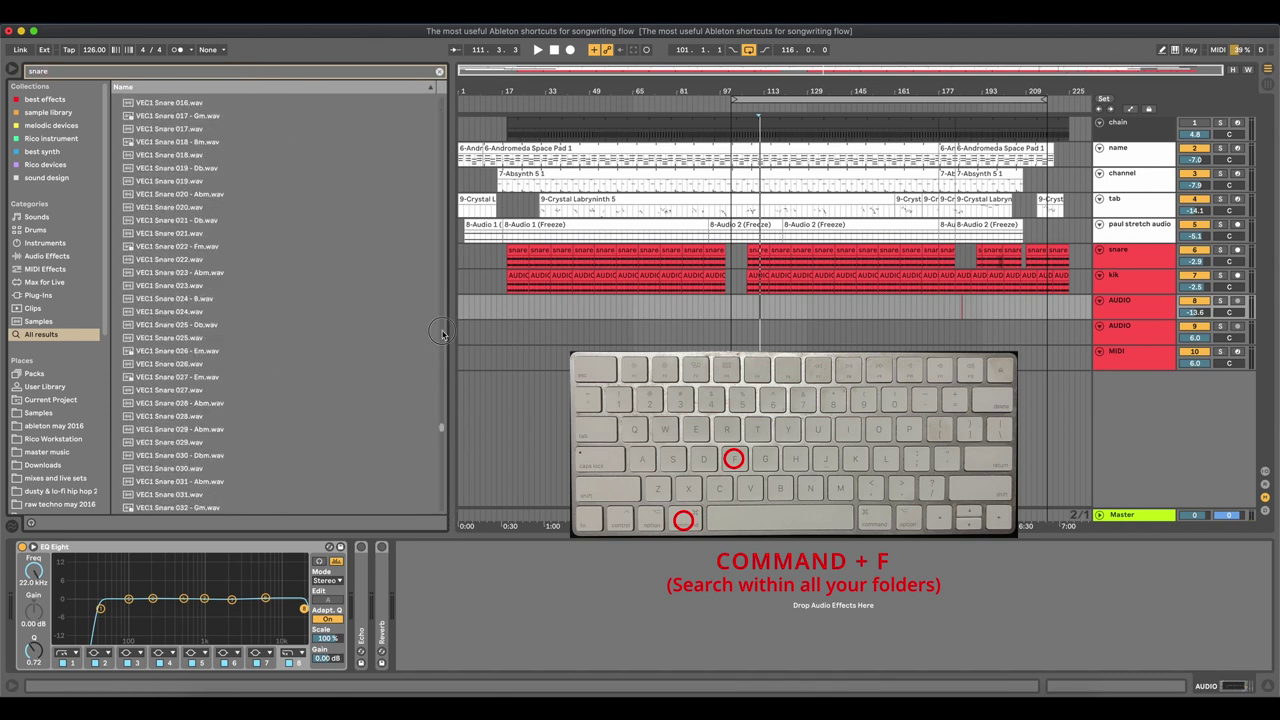
pyautogui.click(439, 71)
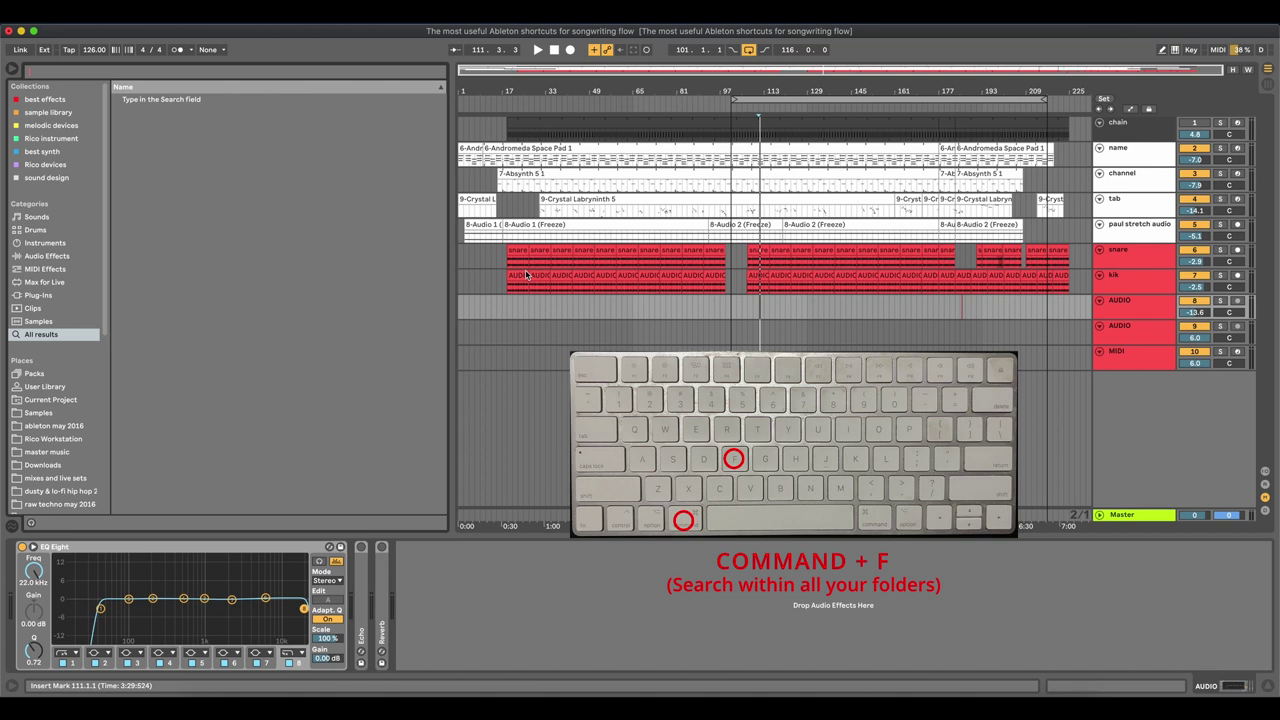
# Step: Deactivate the first AUDIO track and the kik, snare and paul stretch audio tracks
pyautogui.click(686, 302)
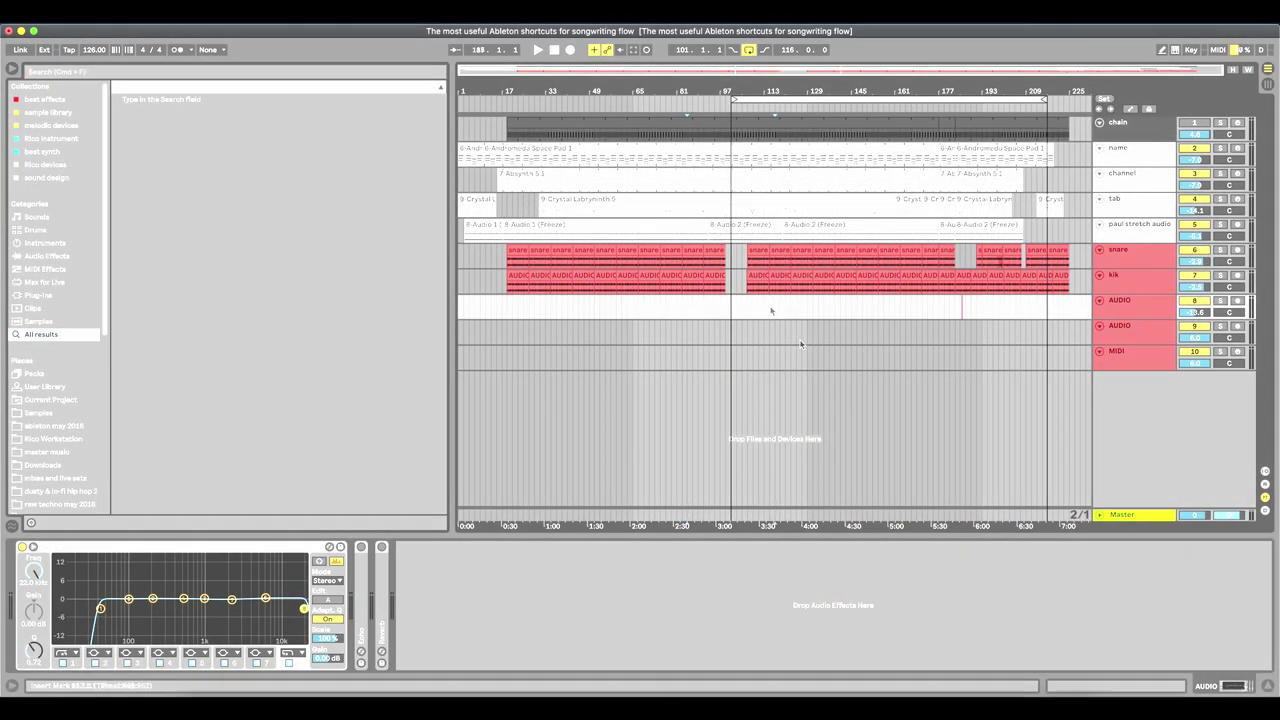
pyautogui.click(771, 311)
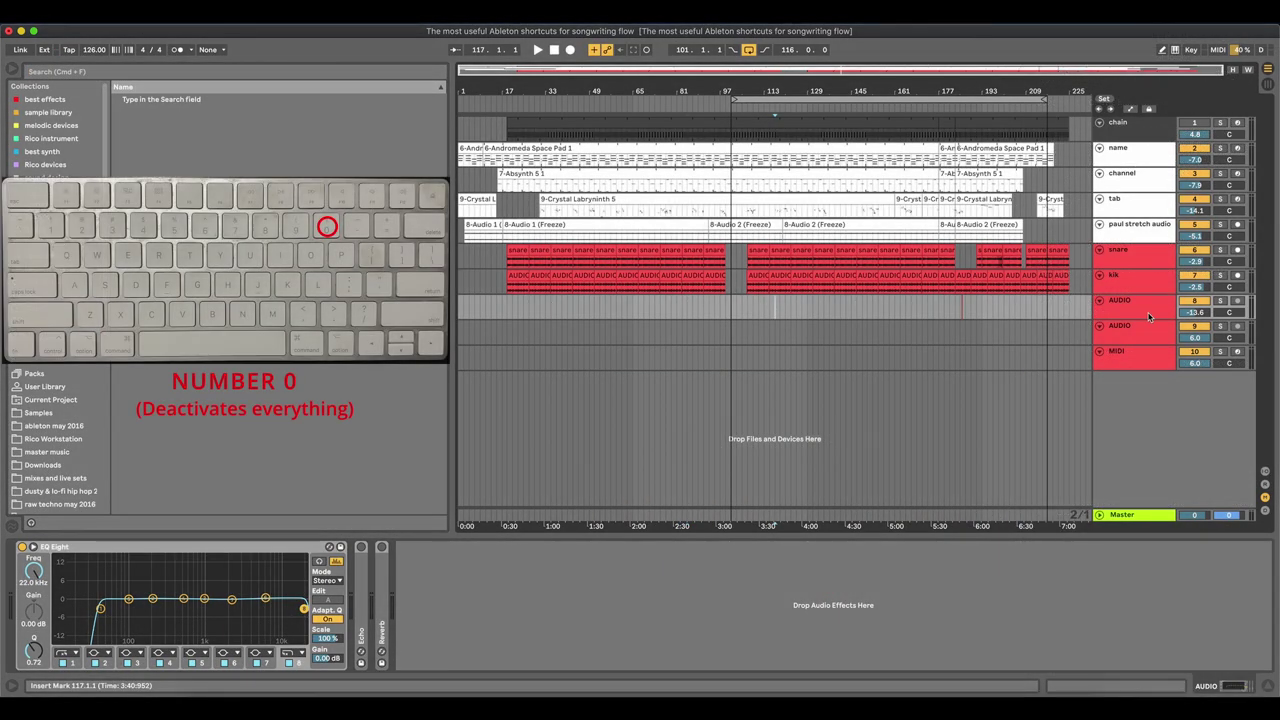
pyautogui.click(1148, 310)
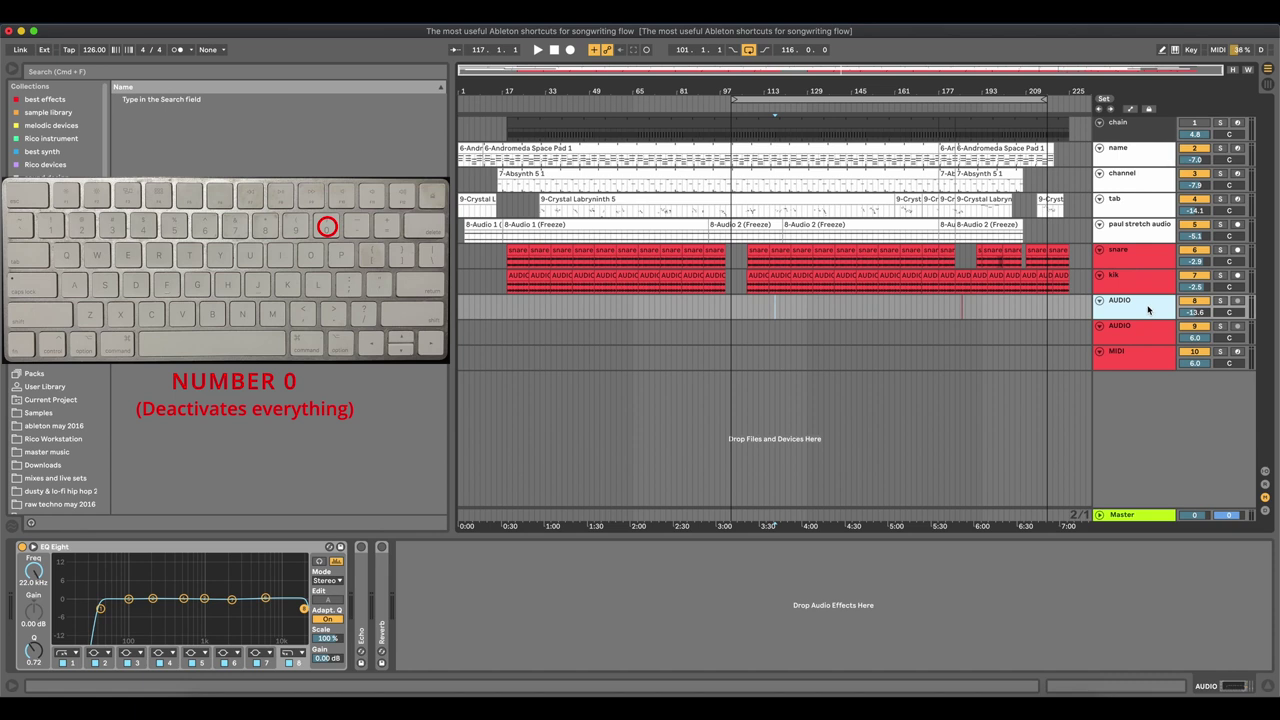
pyautogui.press('0')
pyautogui.click(1134, 281)
pyautogui.press('0')
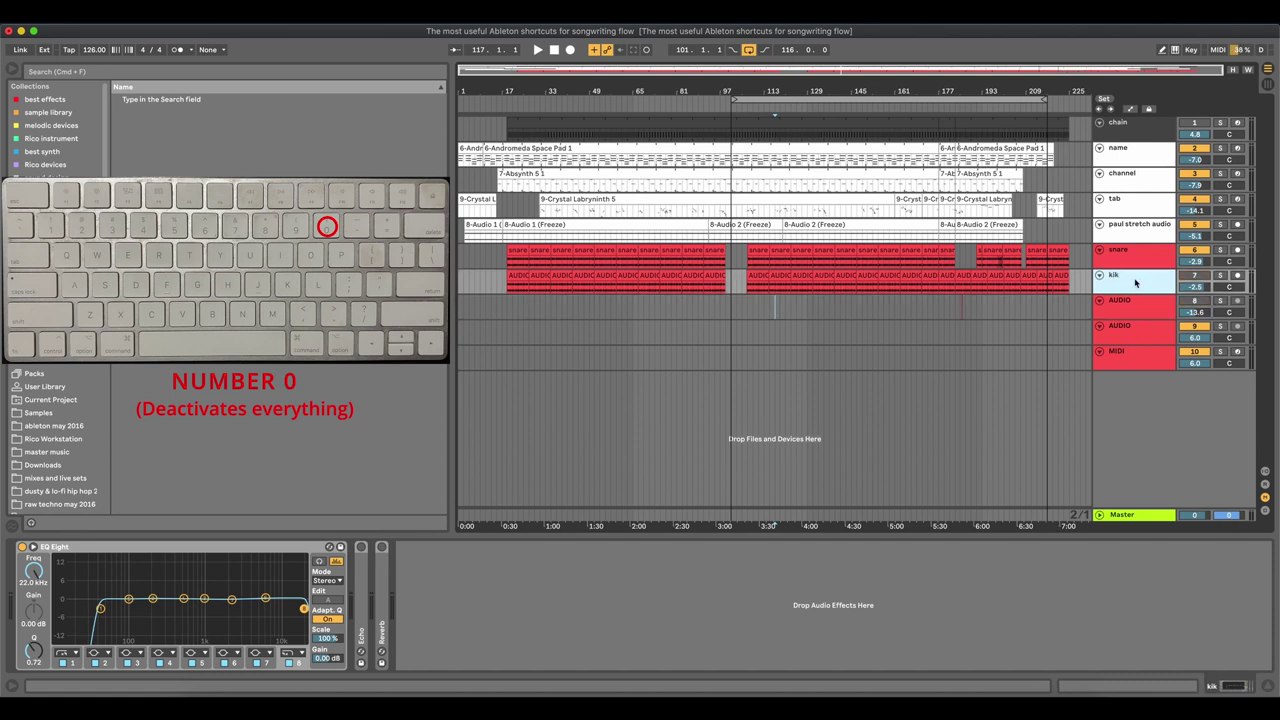
pyautogui.click(1134, 260)
pyautogui.press('0')
pyautogui.click(1135, 233)
pyautogui.press('0')
# Step: Turn the deactivated paul stretch audio and kik tracks back on
pyautogui.click(1142, 204)
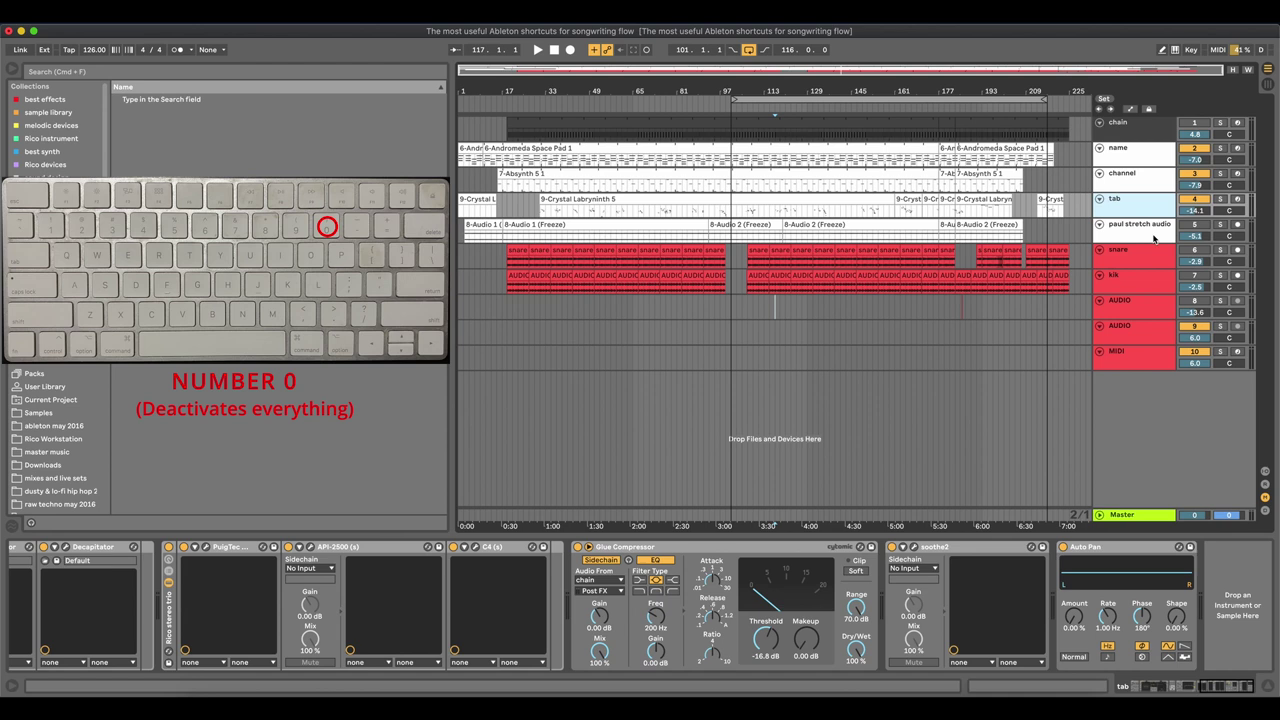
pyautogui.click(1145, 232)
pyautogui.click(1147, 283)
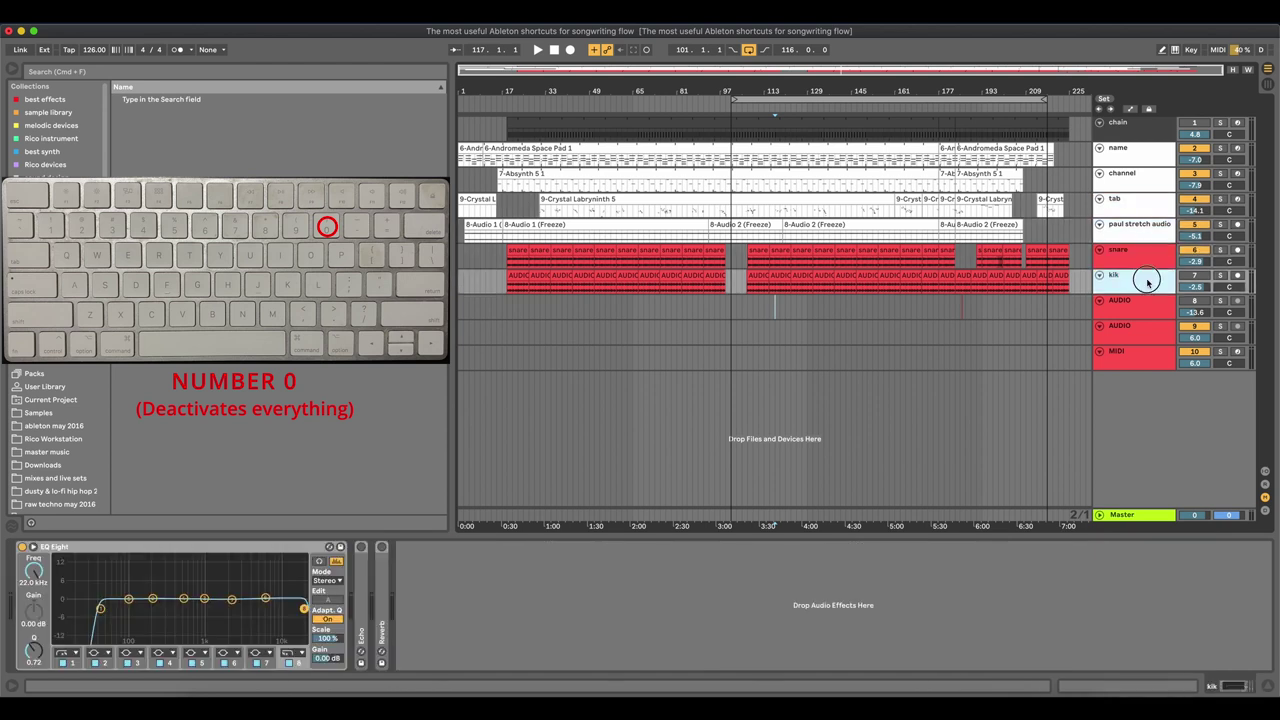
# Step: Deactivate the Glue Compressor, Particle-Reverb, C4, API-2500, PuigTec and Absynth 5 devices on the channel track
pyautogui.click(1122, 174)
pyautogui.click(695, 547)
pyautogui.press('0')
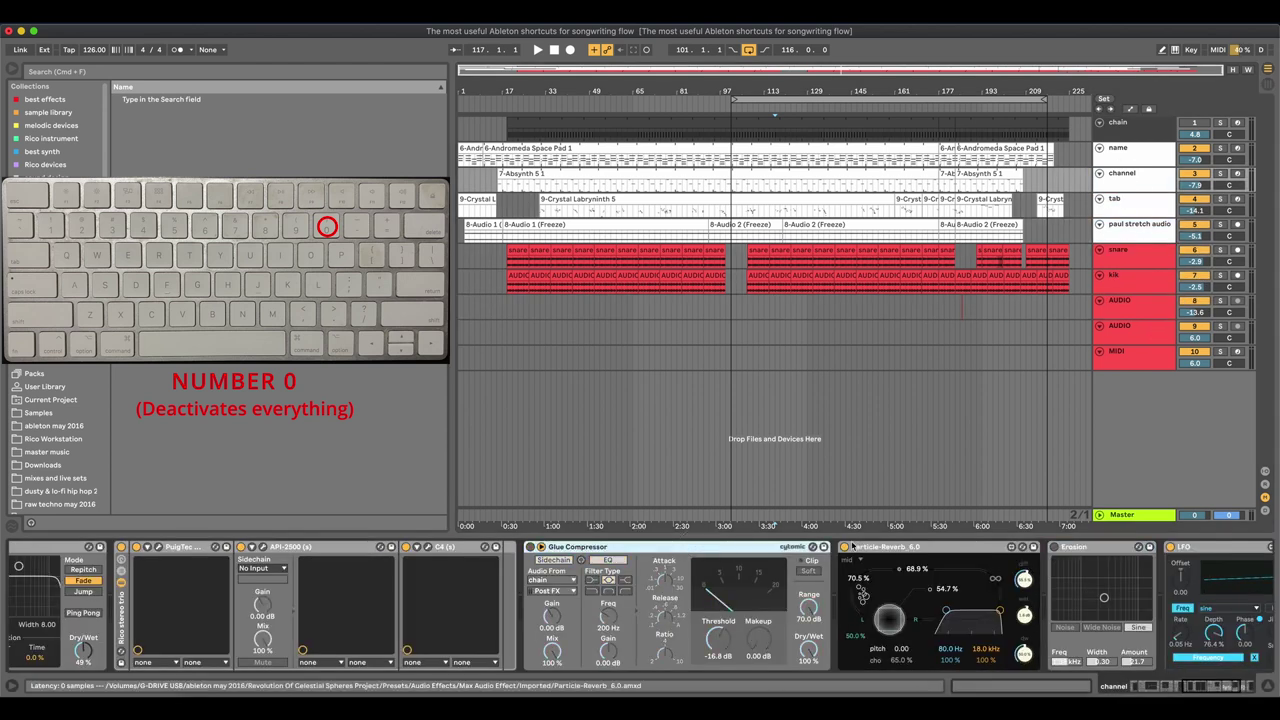
pyautogui.click(880, 547)
pyautogui.press('0')
pyautogui.click(450, 547)
pyautogui.click(337, 547)
pyautogui.press('0')
pyautogui.click(187, 549)
pyautogui.press('0')
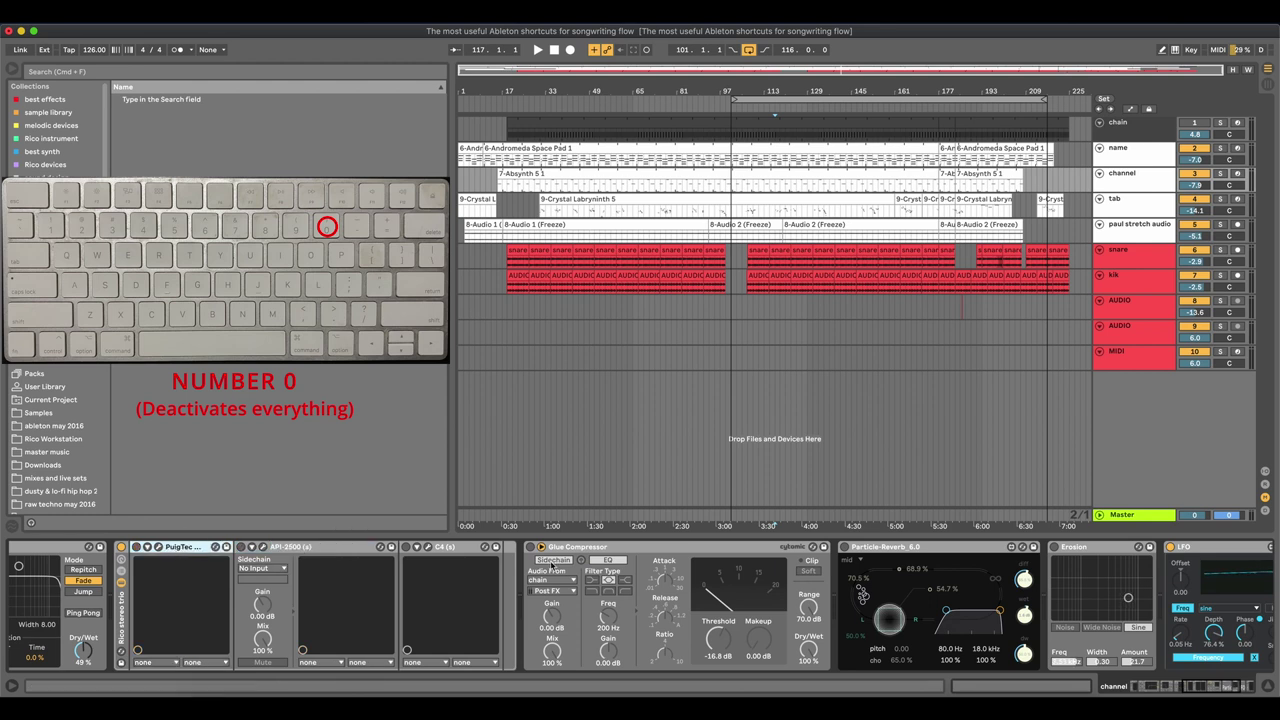
pyautogui.moveTo(1210, 686); pyautogui.dragTo(768, 683)
pyautogui.click(58, 547)
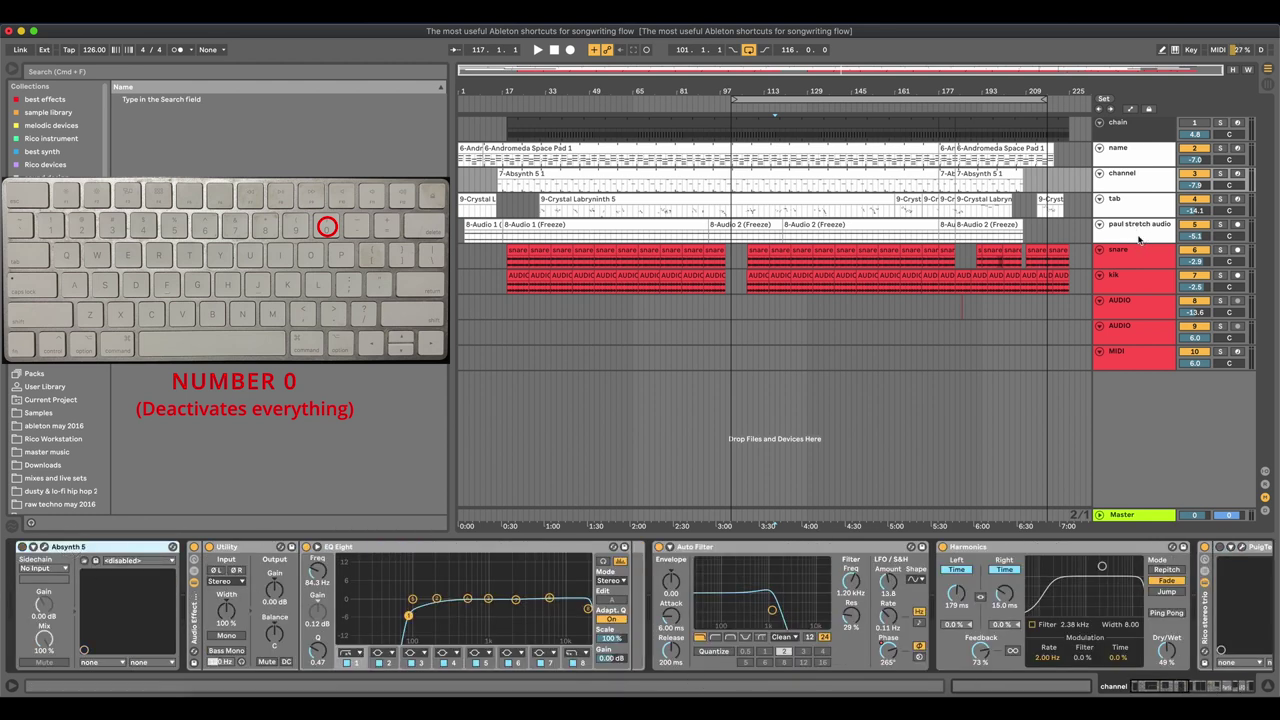
# Step: Select all tracks at once, and switch all devices of the channel track off and back on
pyautogui.click(1139, 234)
pyautogui.press('super+a')
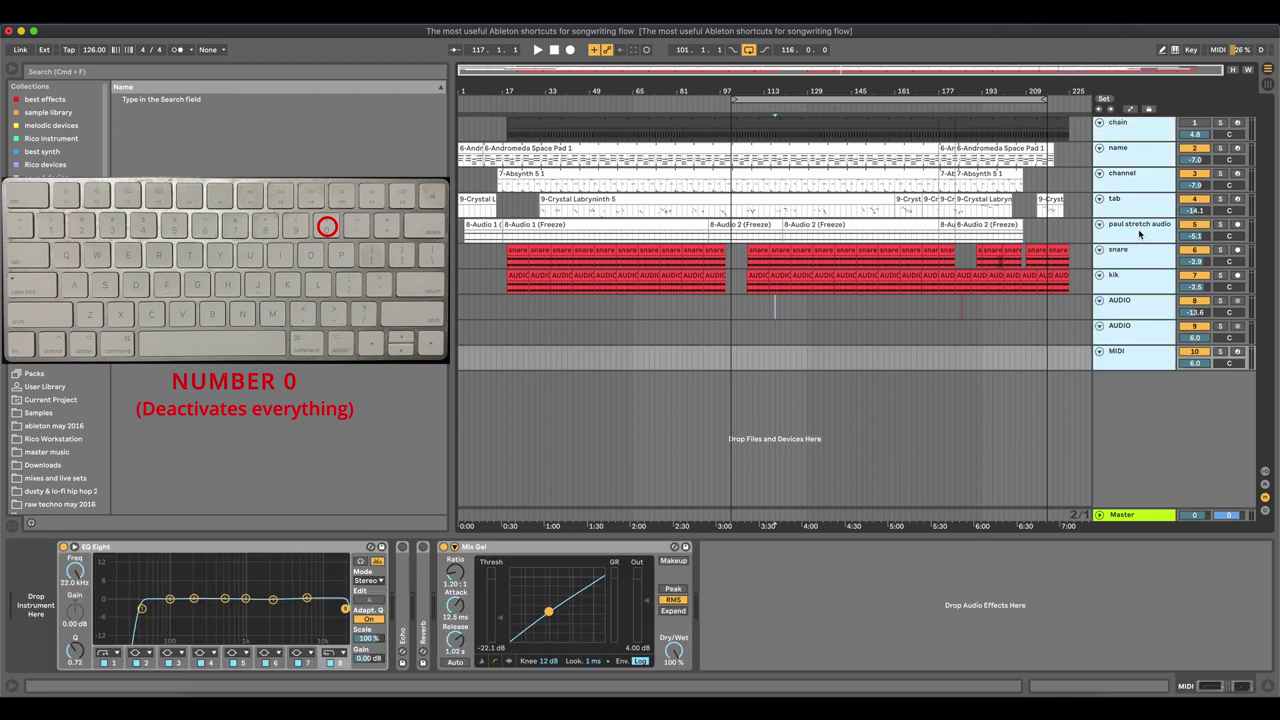
pyautogui.click(1117, 182)
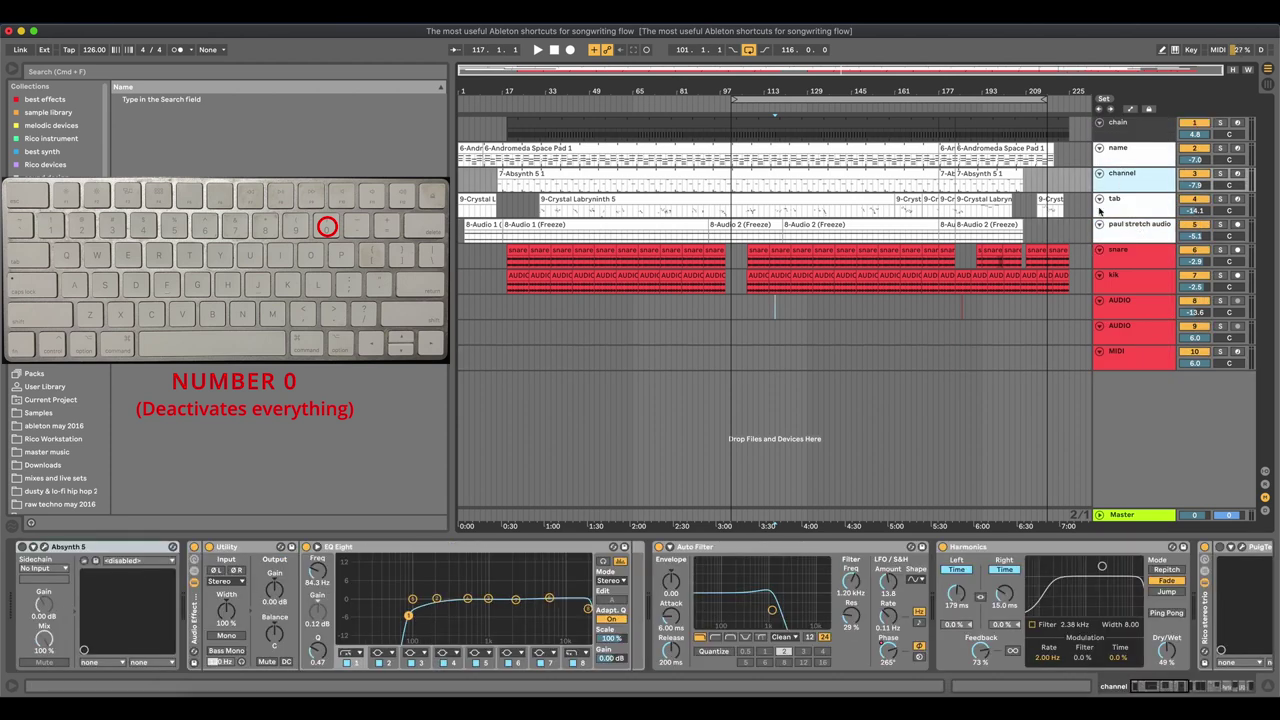
pyautogui.press('0')
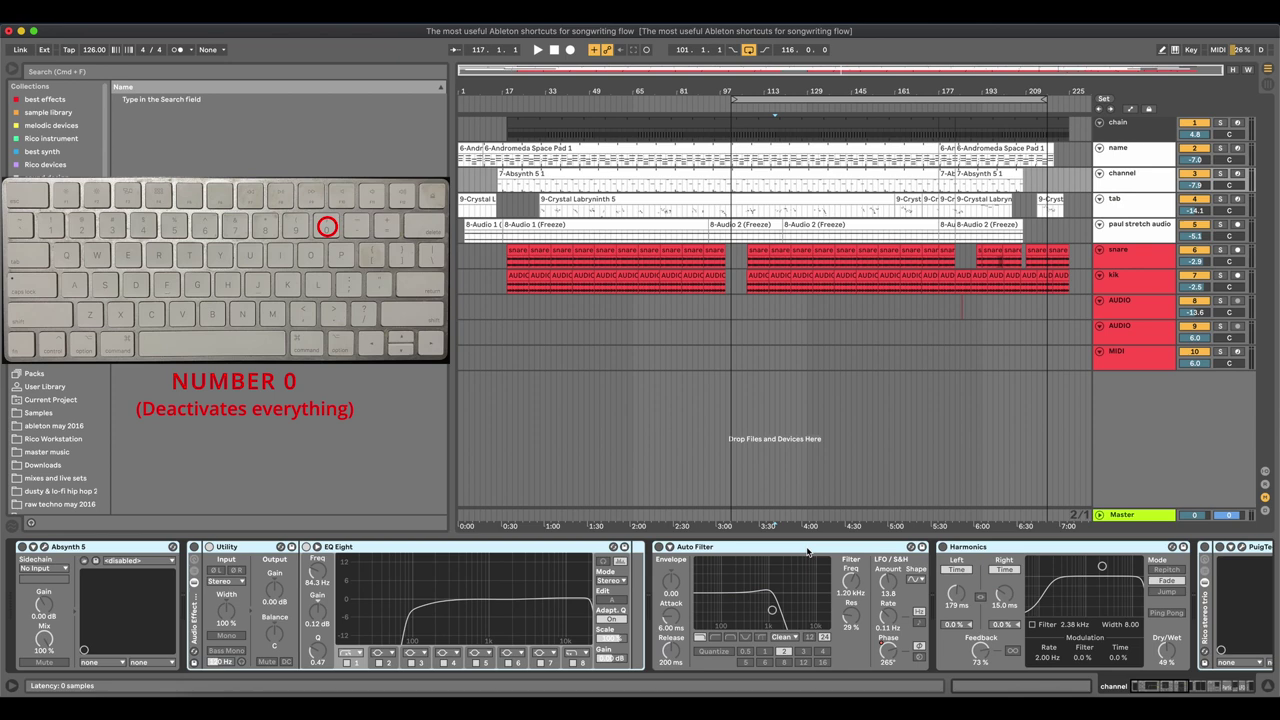
pyautogui.press('0')
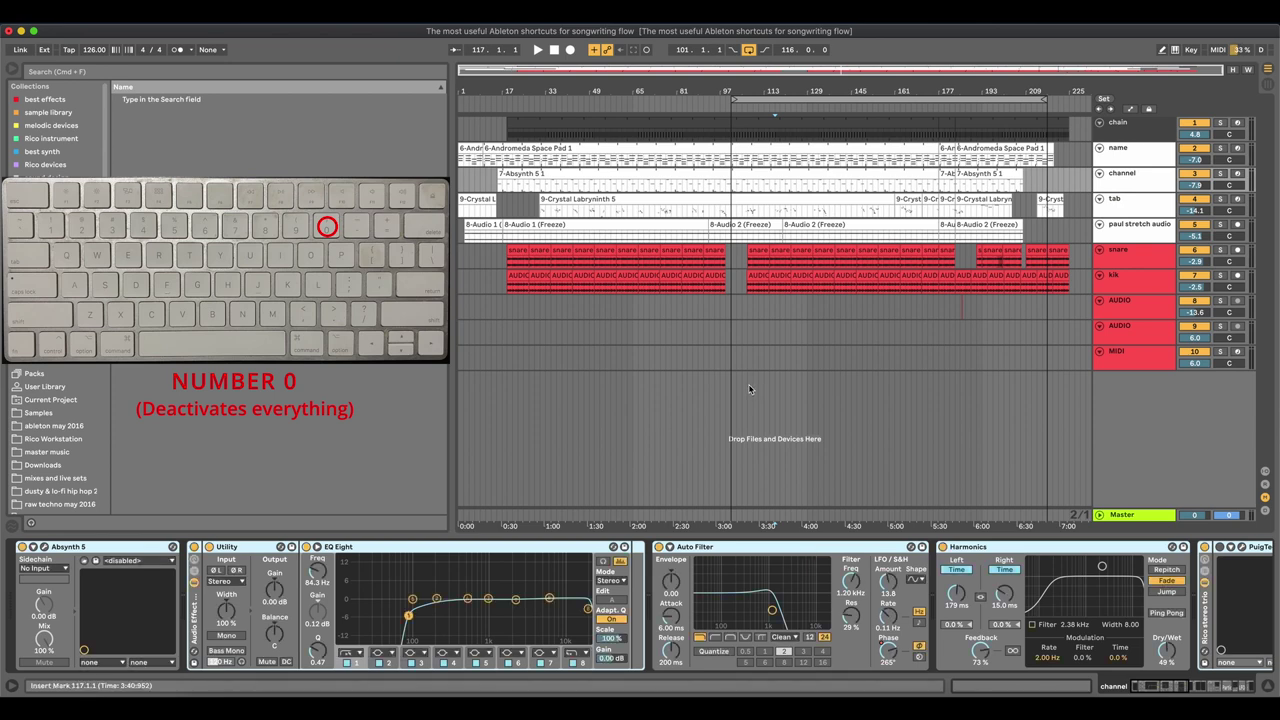
# Step: Select 16 bars from bar 75 on the second AUDIO track and loop that range
pyautogui.click(790, 303)
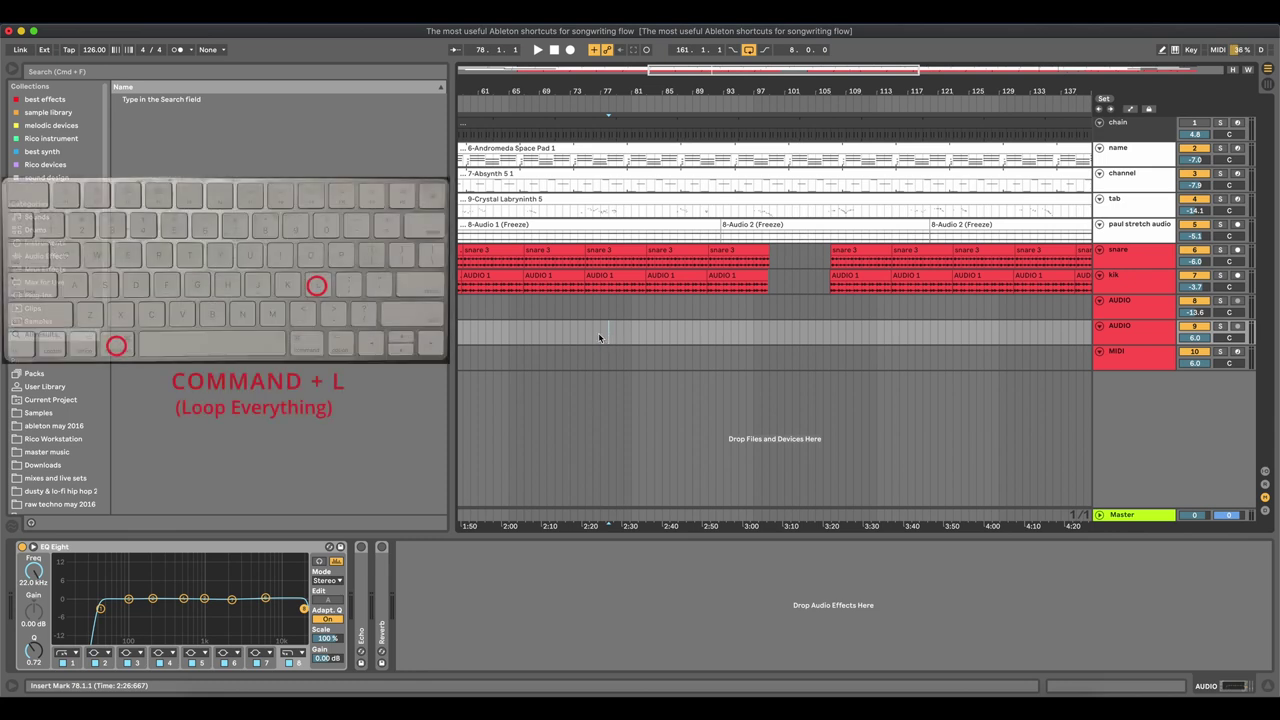
pyautogui.moveTo(586, 333); pyautogui.dragTo(710, 333)
pyautogui.press('super+l')
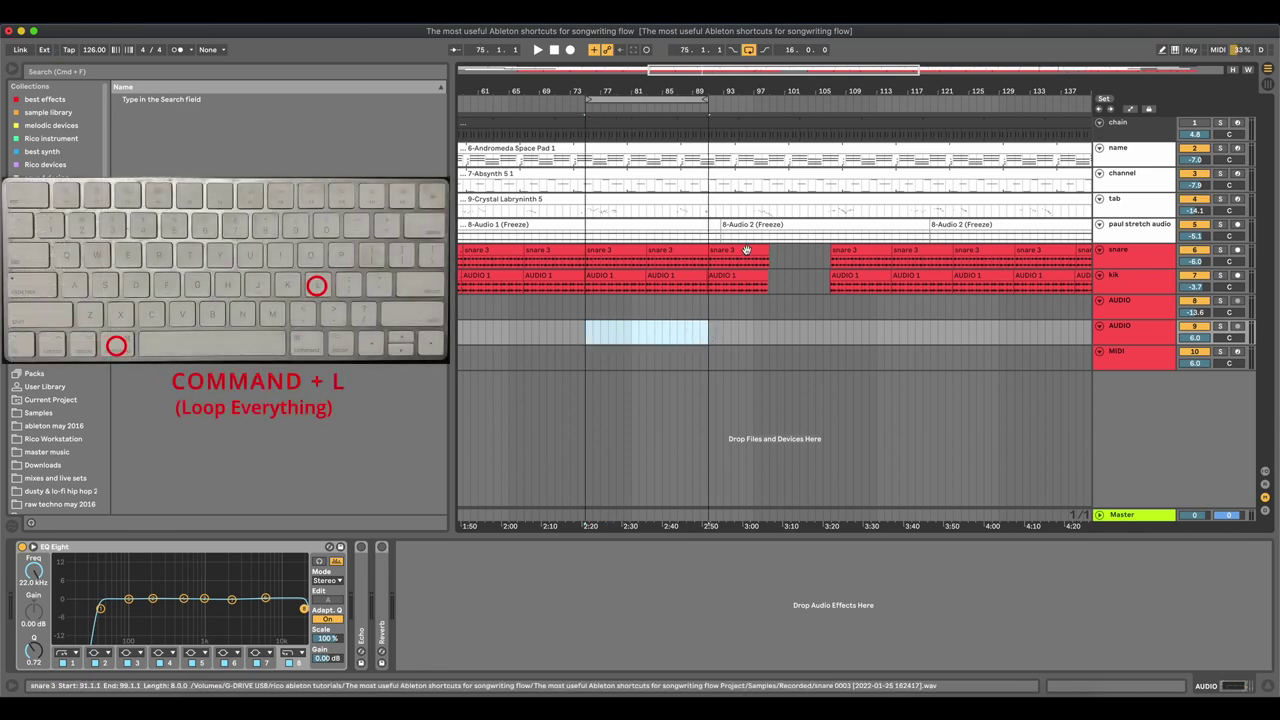
# Step: Loop the snare clip at bar 107, and move the loop to the snare clip at bar 83
pyautogui.click(857, 262)
pyautogui.press('super+l')
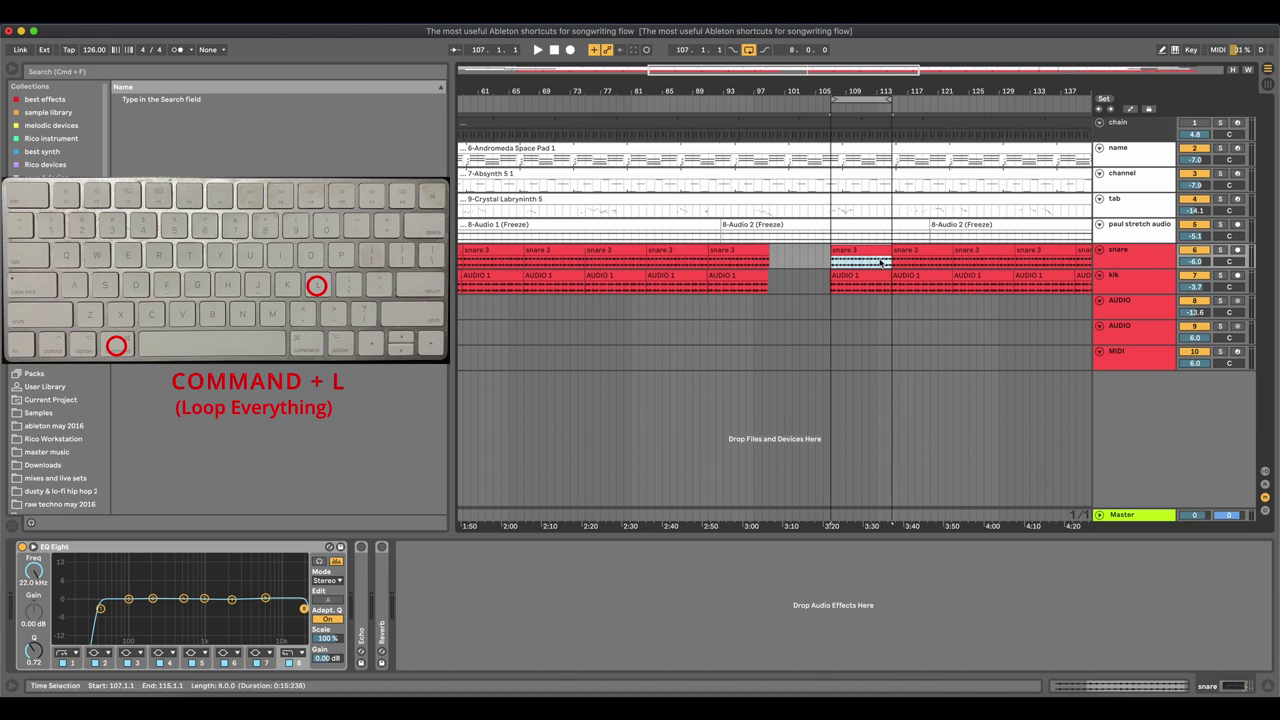
pyautogui.click(660, 253)
pyautogui.press('super+l')
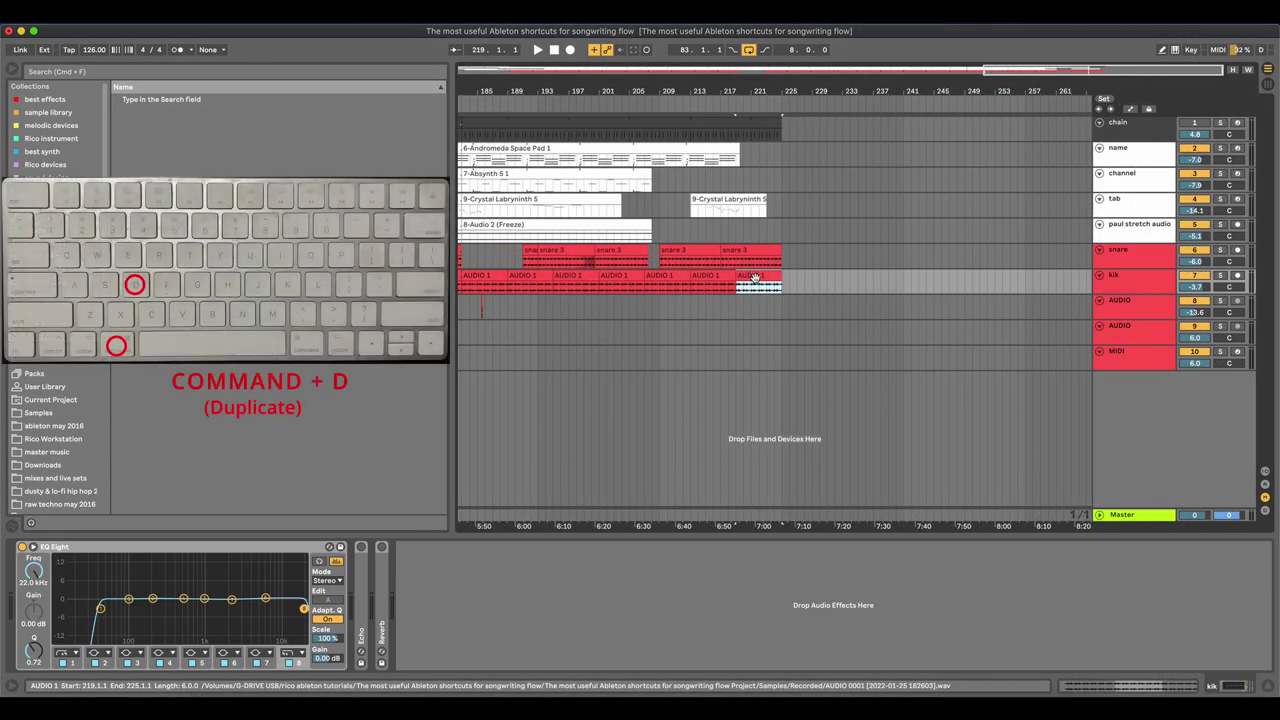
# Step: Duplicate the last kik clip, starting at bar 219, four times in a row
pyautogui.press('super+d')
pyautogui.press('super+d')
pyautogui.press('super+d')
pyautogui.press('super+d')
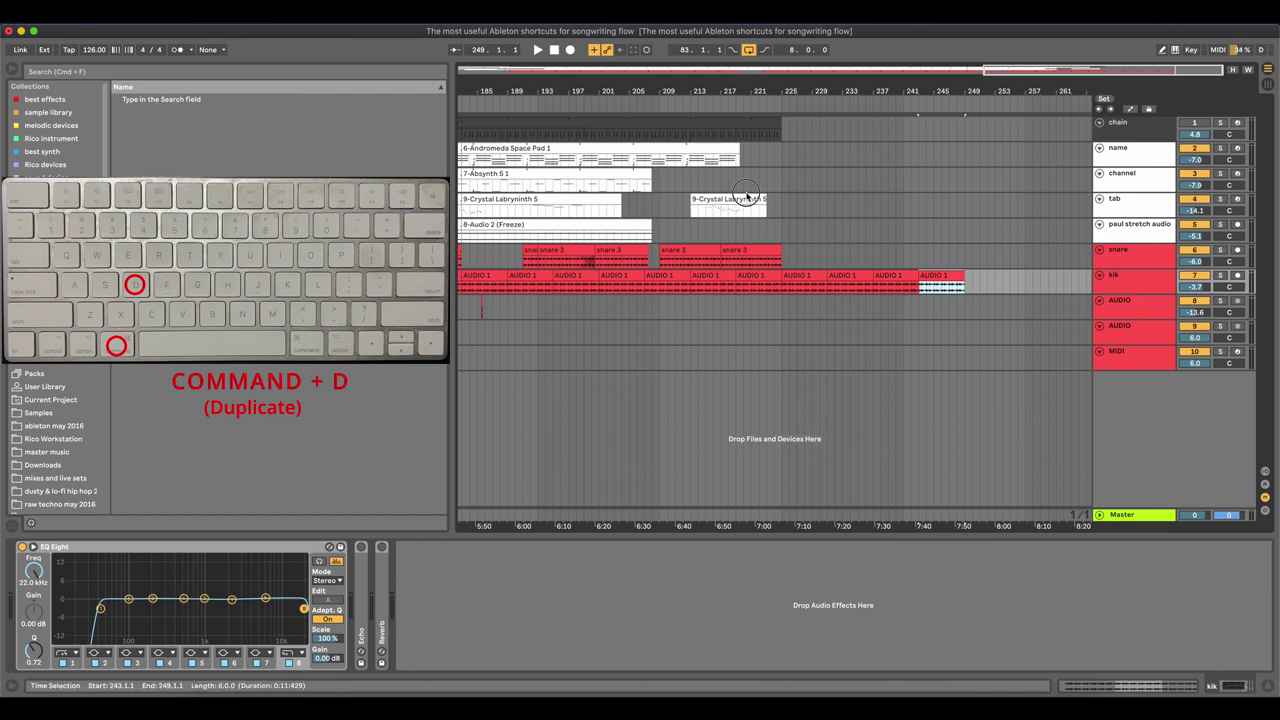
# Step: Duplicate the last Crystal Labyrinth clip on the tab track three times
pyautogui.click(749, 199)
pyautogui.press('super+d')
pyautogui.press('super+d')
pyautogui.press('super+d')
# Step: Open the notes of the tab track's clip at bar 233 and try duplicating within the clip
pyautogui.doubleClick(894, 200)
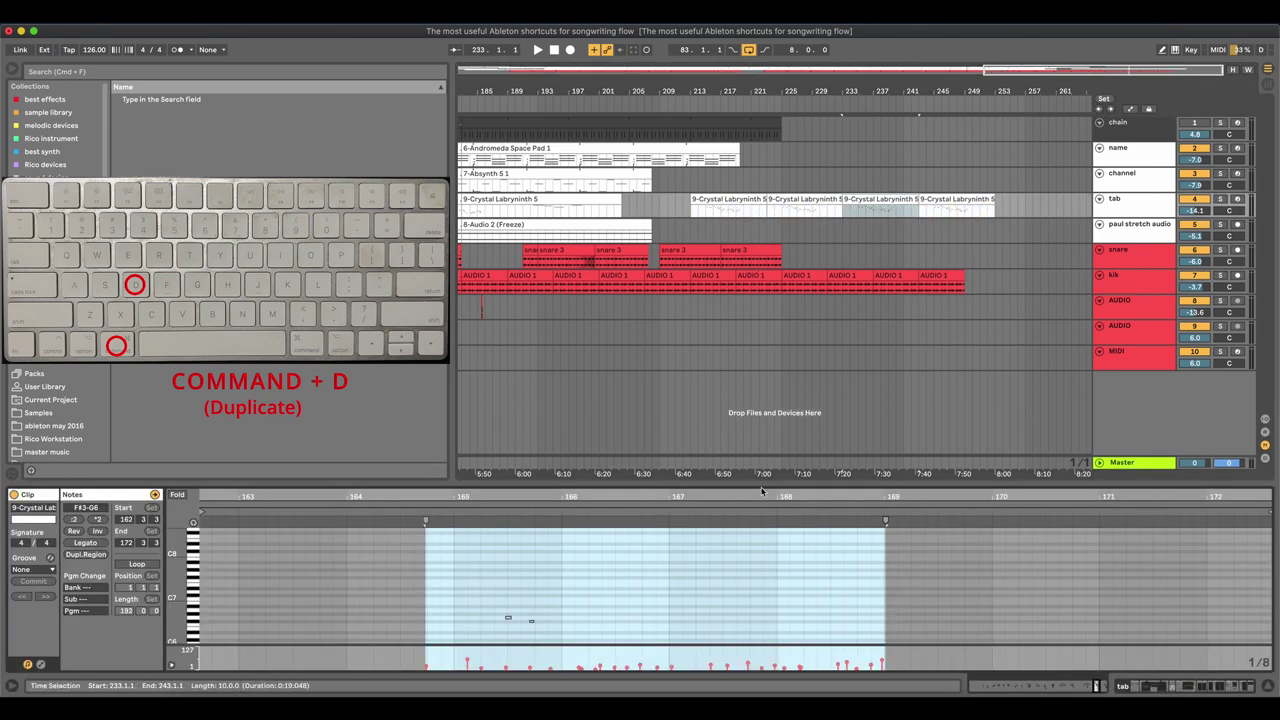
pyautogui.scroll(-5, 686, 592)
pyautogui.click(711, 602)
pyautogui.click(793, 617)
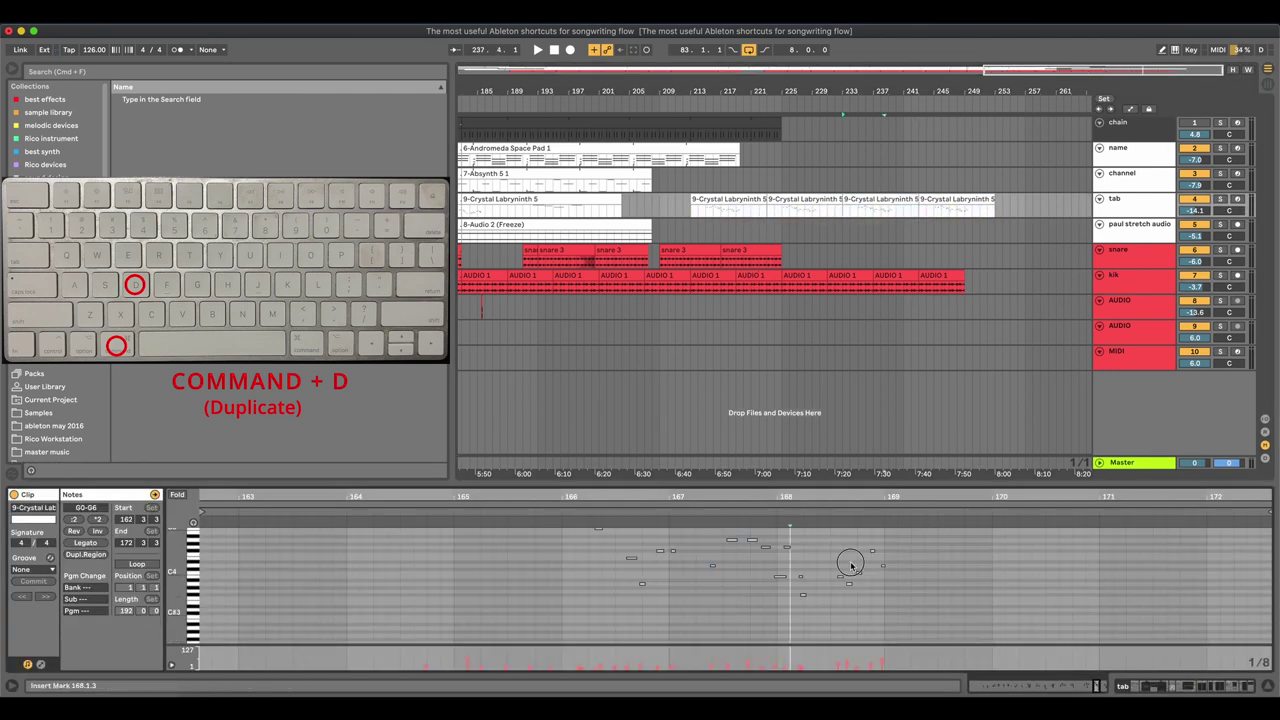
pyautogui.press('super+d')
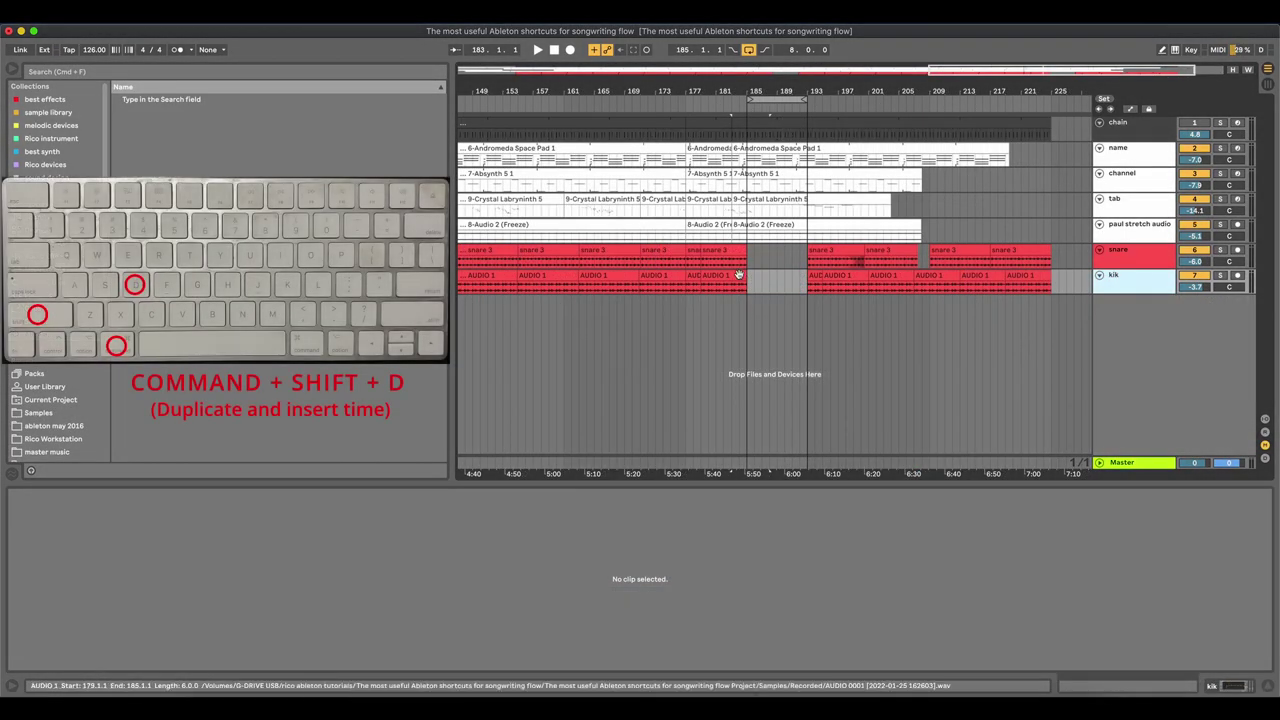
# Step: Duplicate the time of the kik clip spanning bars 179 to 185 across all tracks, and select the empty kik section from bar 191
pyautogui.click(738, 274)
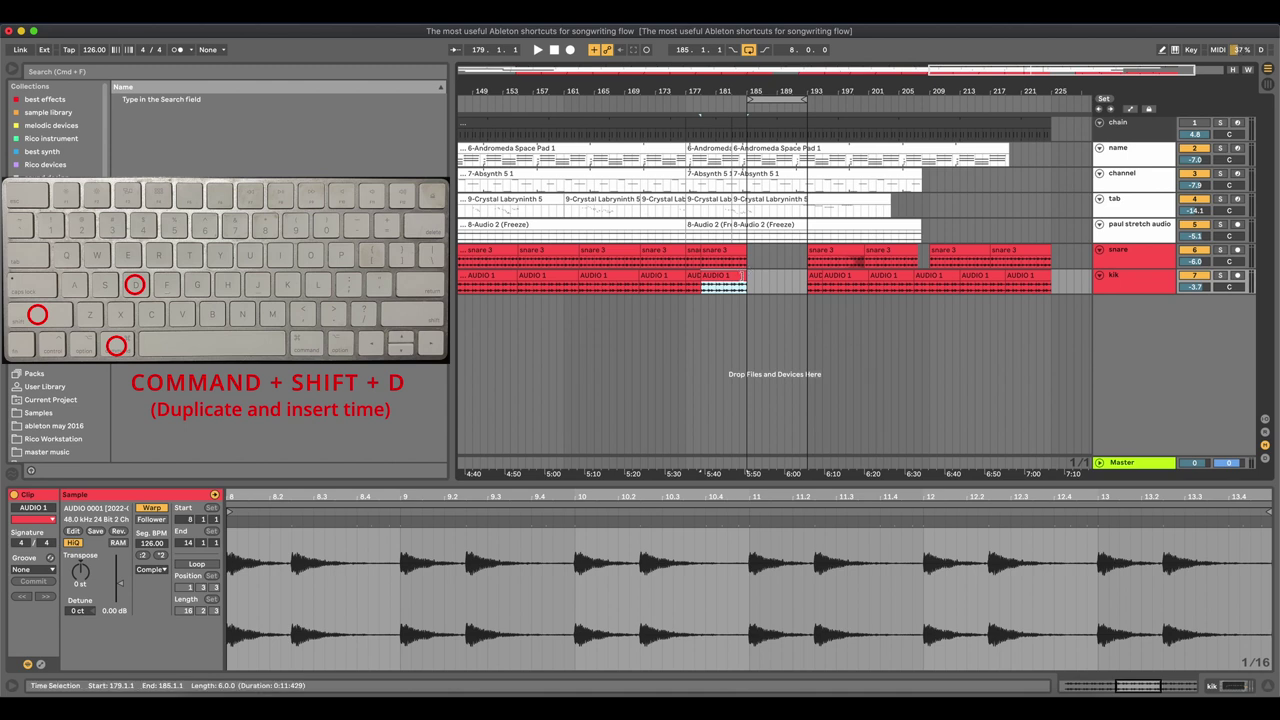
pyautogui.click(724, 277)
pyautogui.moveTo(724, 277); pyautogui.dragTo(806, 281)
pyautogui.click(726, 277)
pyautogui.press('super+shift+d')
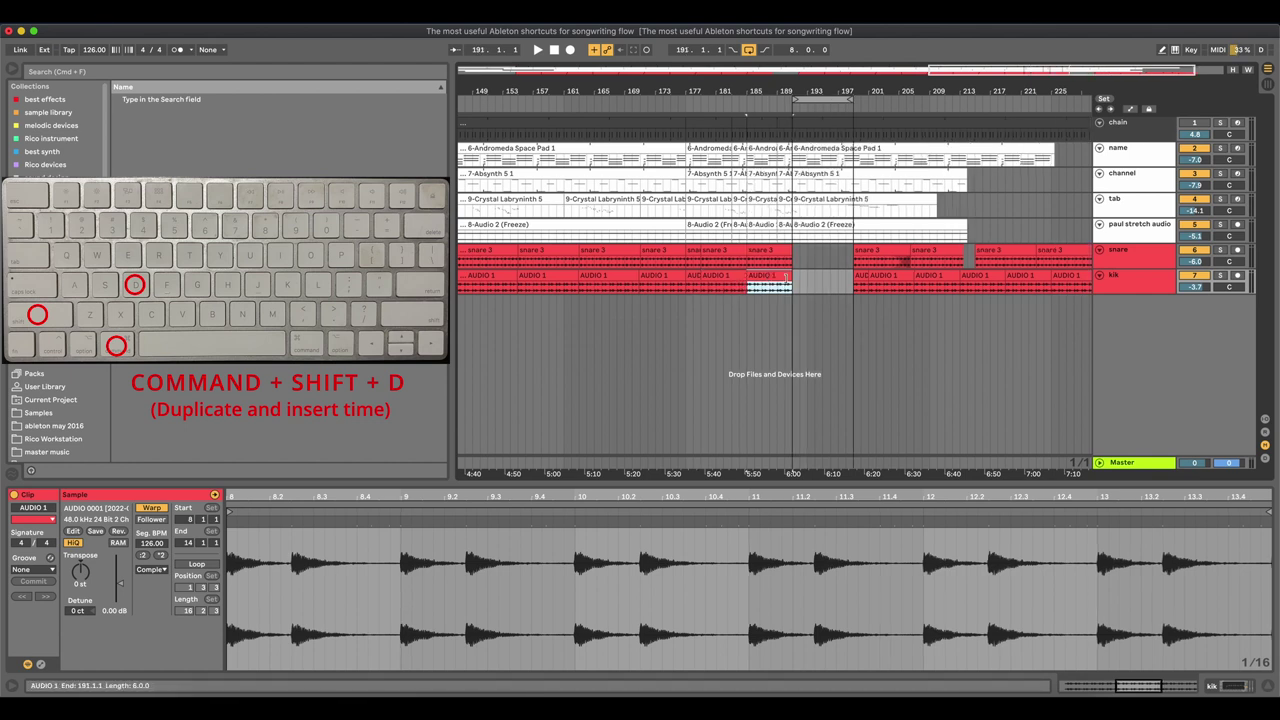
pyautogui.moveTo(793, 287); pyautogui.dragTo(852, 287)
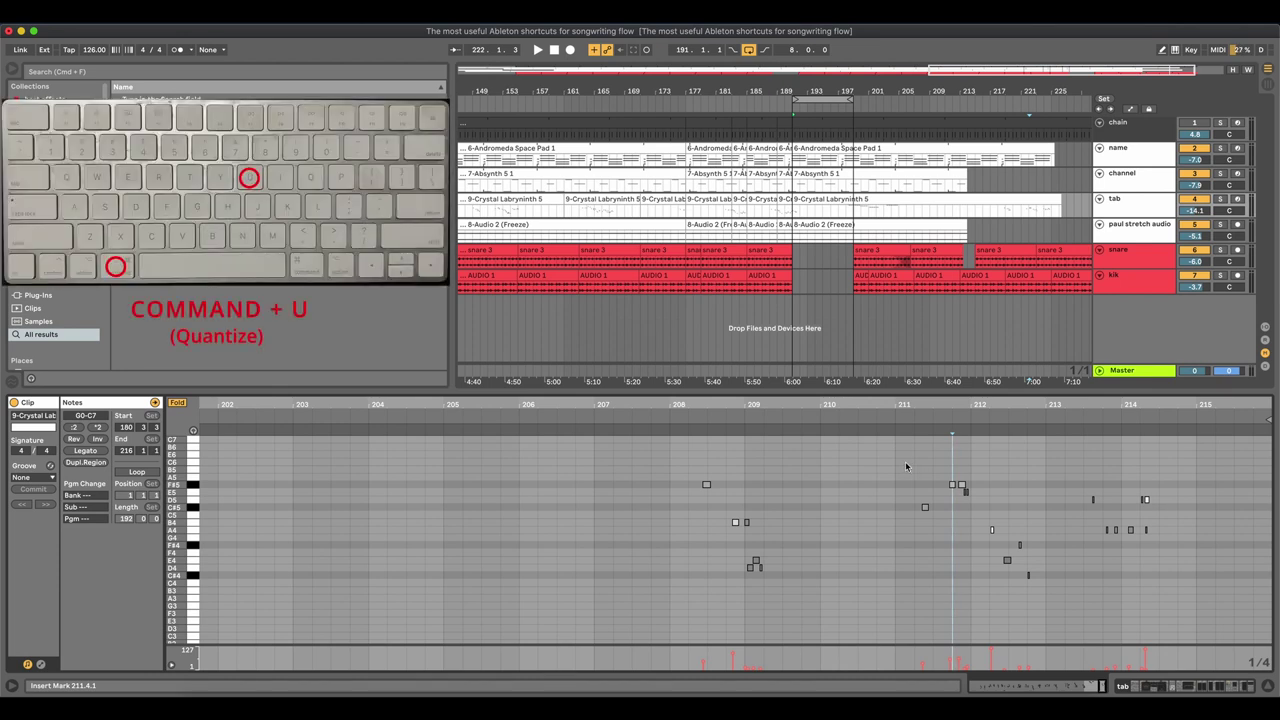
# Step: Quantize the notes in bars 211 to 215 of the tab track's clip, and requantize them with the setting 1/16
pyautogui.moveTo(905, 461); pyautogui.dragTo(1252, 638)
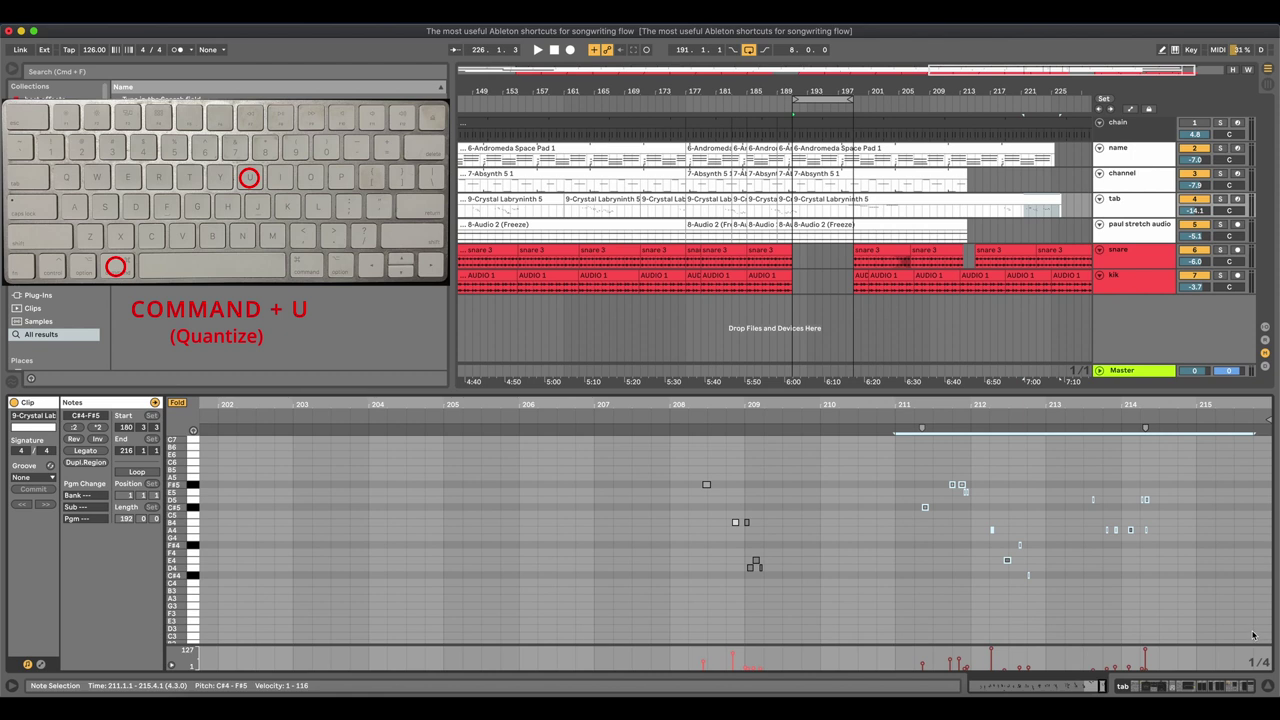
pyautogui.press('super+u')
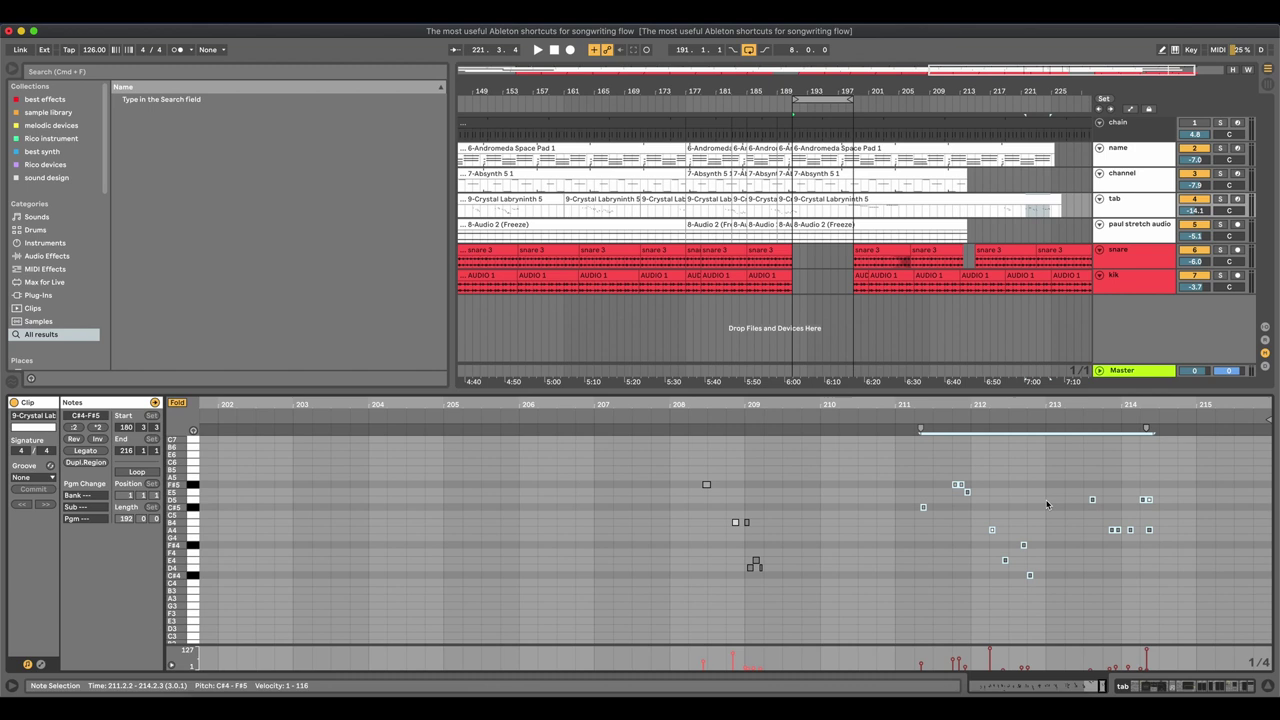
pyautogui.press('super+shift+u')
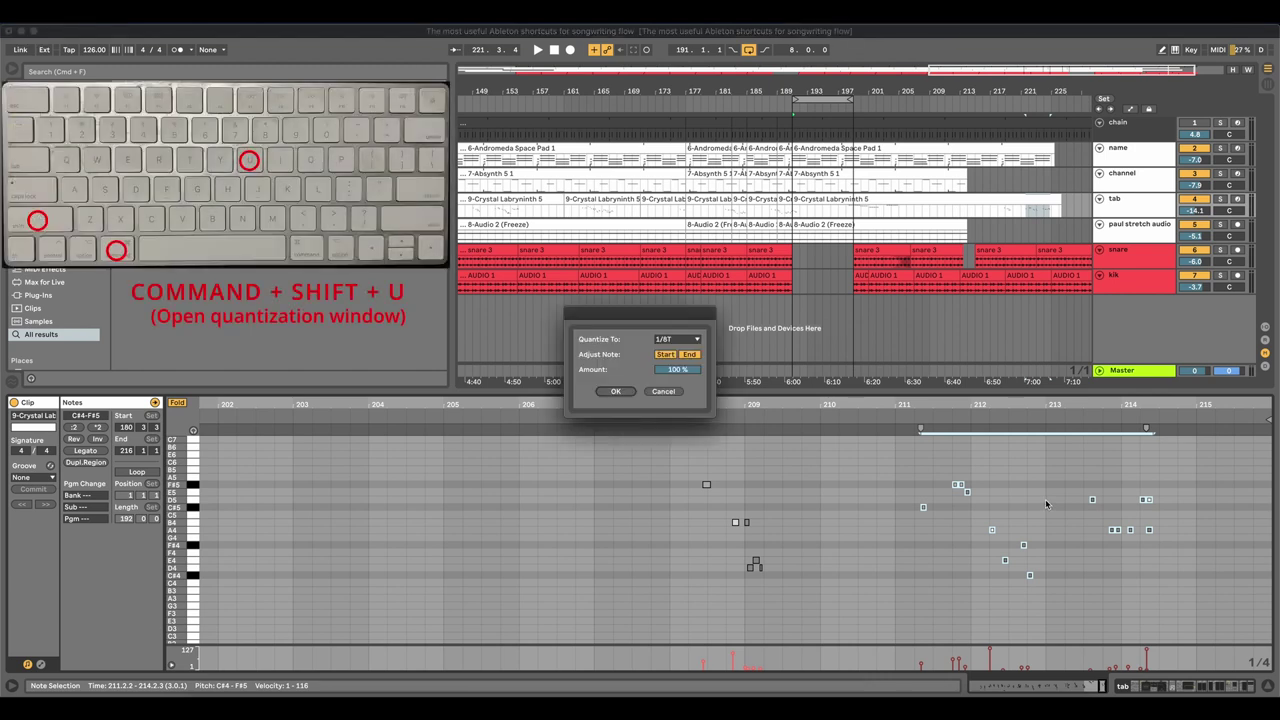
pyautogui.click(664, 341)
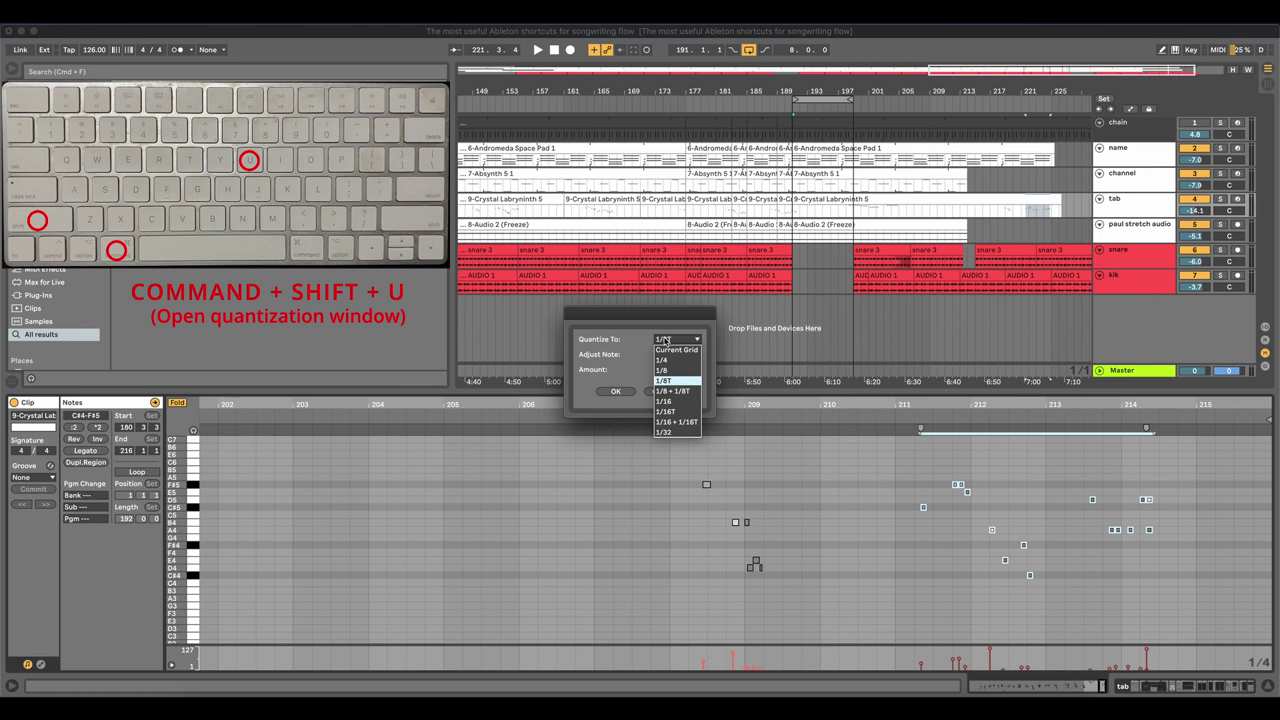
pyautogui.click(673, 403)
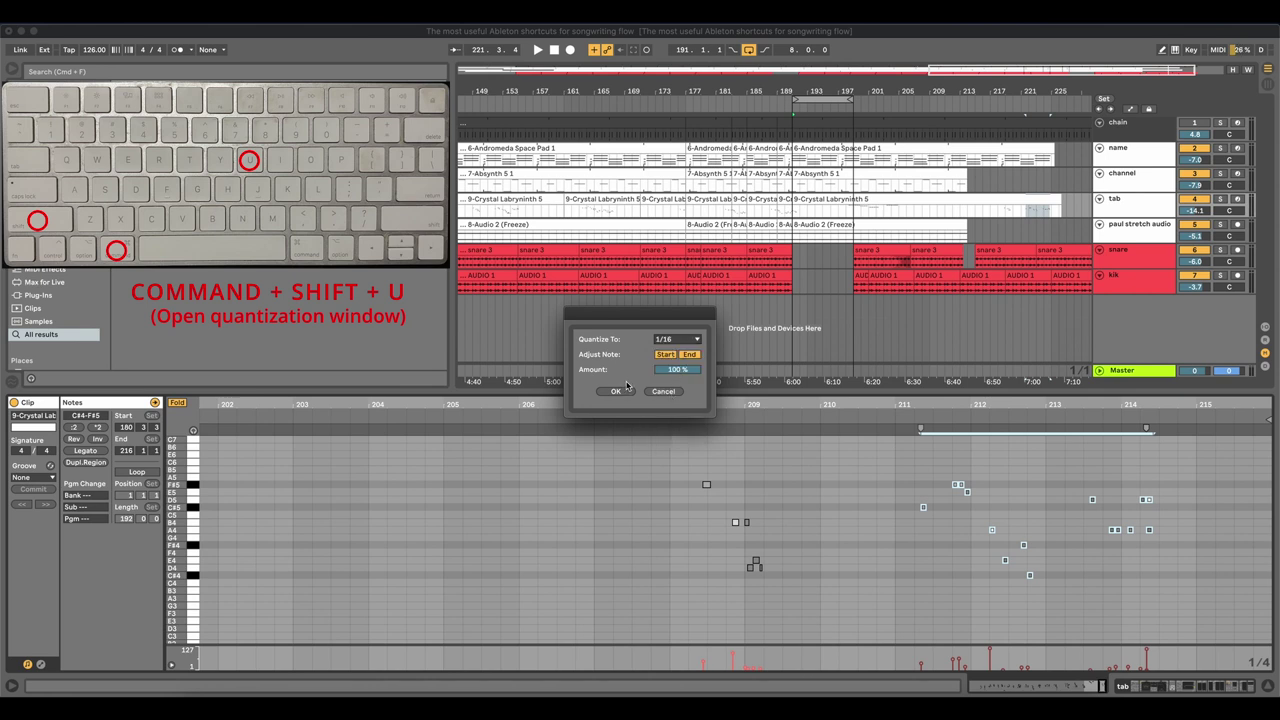
pyautogui.click(670, 341)
pyautogui.click(616, 393)
pyautogui.click(616, 393)
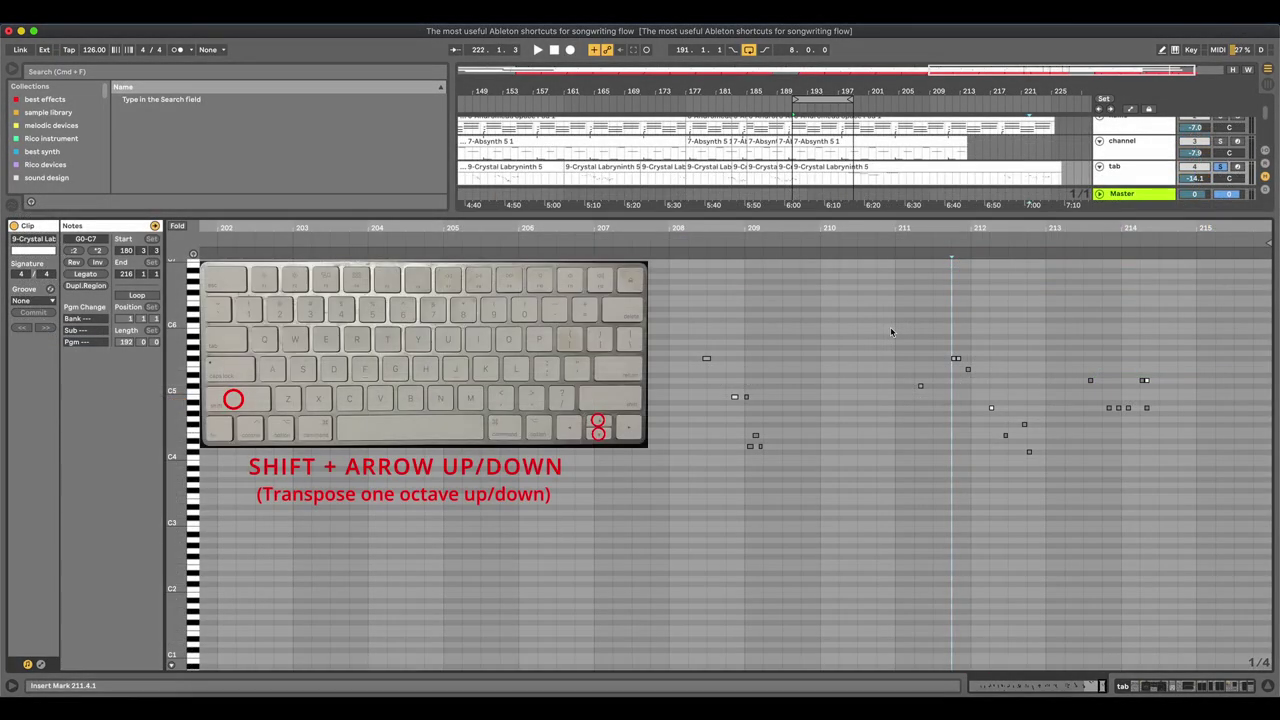
# Step: Select the notes from bar 211 to 215 in the tab track's clip and play them briefly
pyautogui.moveTo(890, 333); pyautogui.dragTo(1236, 520)
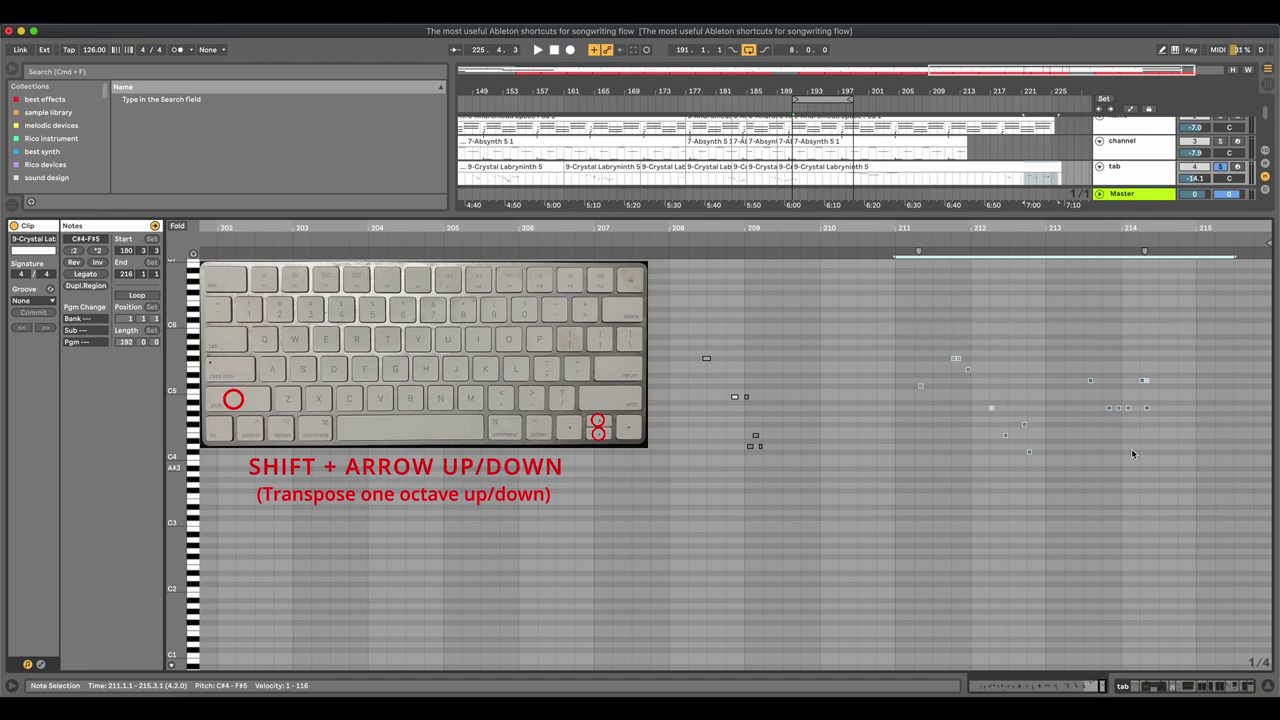
pyautogui.click(904, 246)
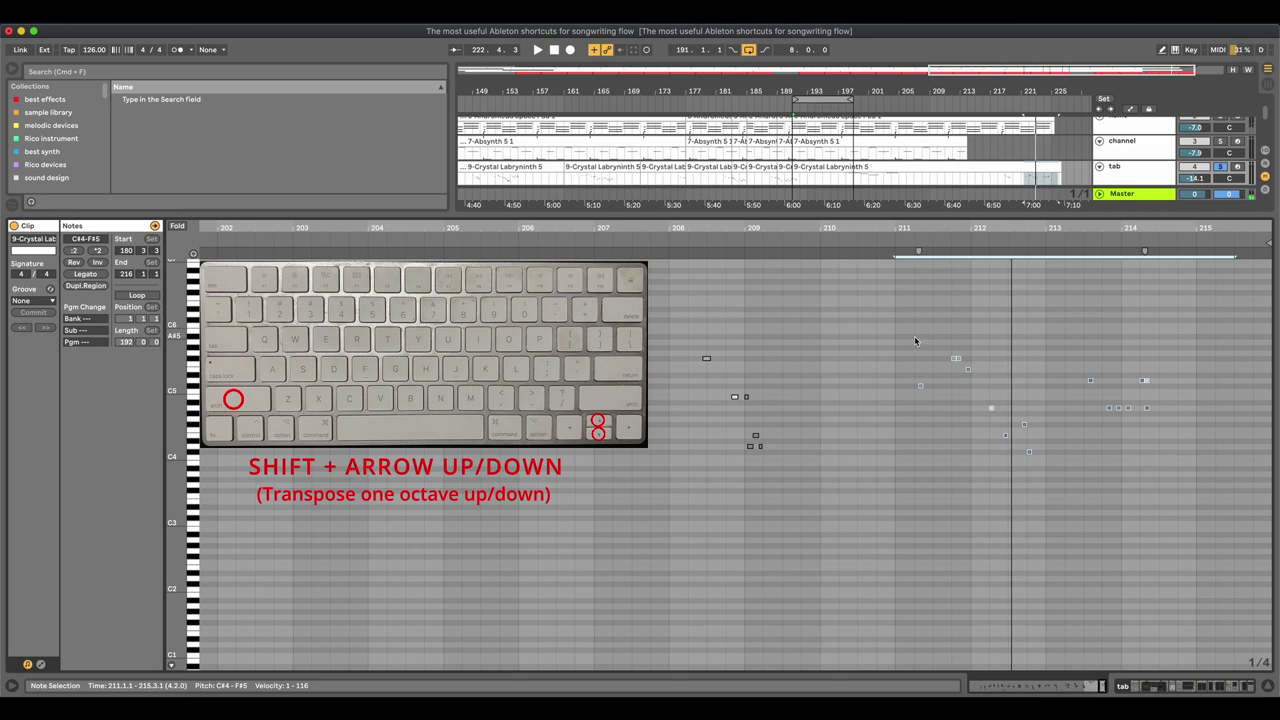
pyautogui.press('space')
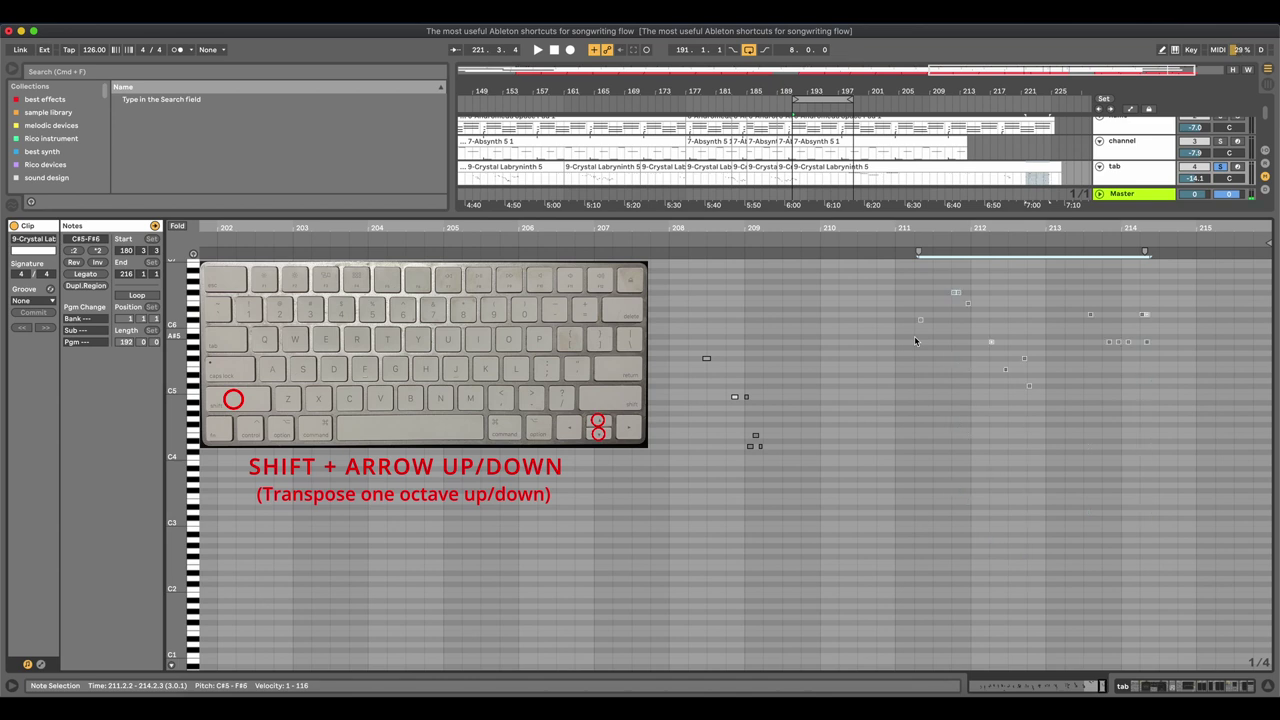
# Step: Transpose the selected notes down three octaves and back up four octaves
pyautogui.hotkey('shift', 'Down')
pyautogui.hotkey('shift', 'Down')
pyautogui.hotkey('shift', 'Down')
pyautogui.hotkey('shift', 'Up')
pyautogui.hotkey('shift', 'Up')
pyautogui.hotkey('shift', 'Up')
pyautogui.hotkey('shift', 'Up')
# Step: Transpose the selected notes down twenty semitones and back up four semitones, one semitone at a time
pyautogui.press('Down')
pyautogui.press('Down')
pyautogui.press('Down')
pyautogui.press('Down')
pyautogui.press('Down')
pyautogui.press('Down')
pyautogui.press('Down')
pyautogui.press('Down')
pyautogui.press('Down')
pyautogui.press('Down')
pyautogui.press('Down')
pyautogui.press('Down')
pyautogui.press('Down')
pyautogui.press('Down')
pyautogui.press('Down')
pyautogui.press('Down')
pyautogui.press('Down')
pyautogui.press('Down')
pyautogui.press('Down')
pyautogui.press('Down')
pyautogui.press('Up')
pyautogui.press('Up')
pyautogui.press('Up')
pyautogui.press('Up')
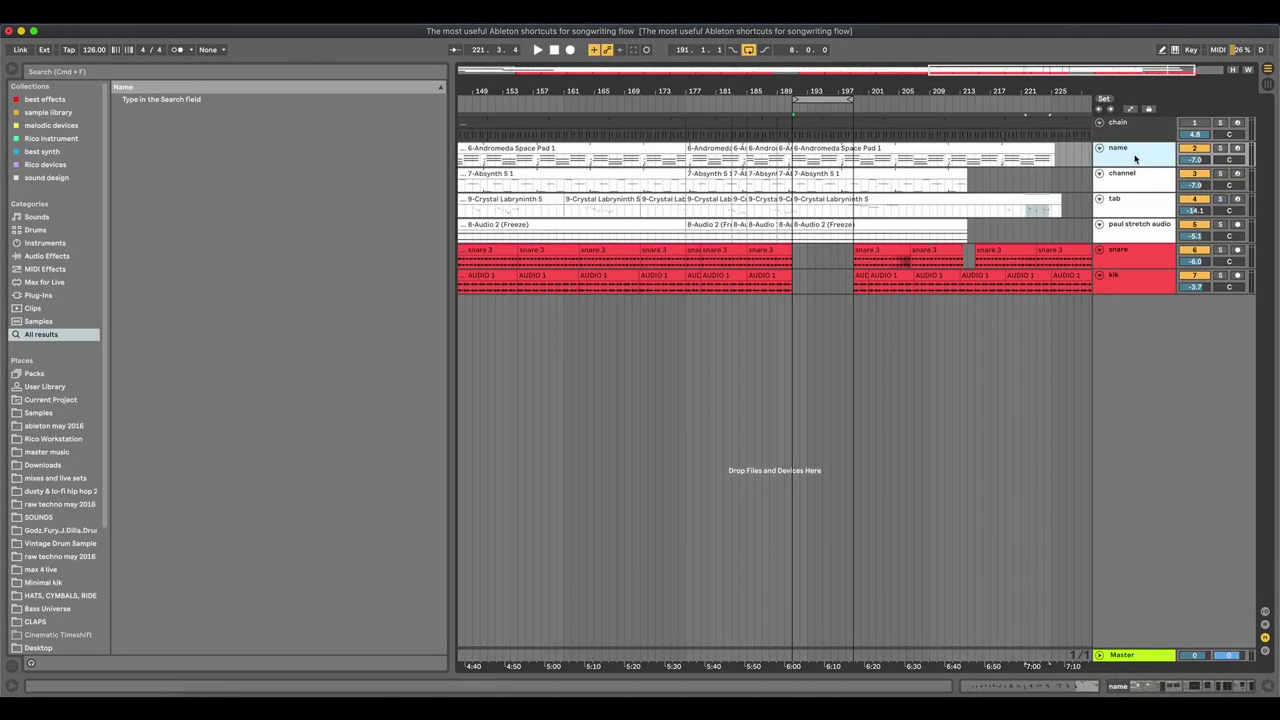
# Step: Open the channel track's name for editing, and select the Andromeda pad clip and two snare clips one after another
pyautogui.click(1128, 175)
pyautogui.press('super+r')
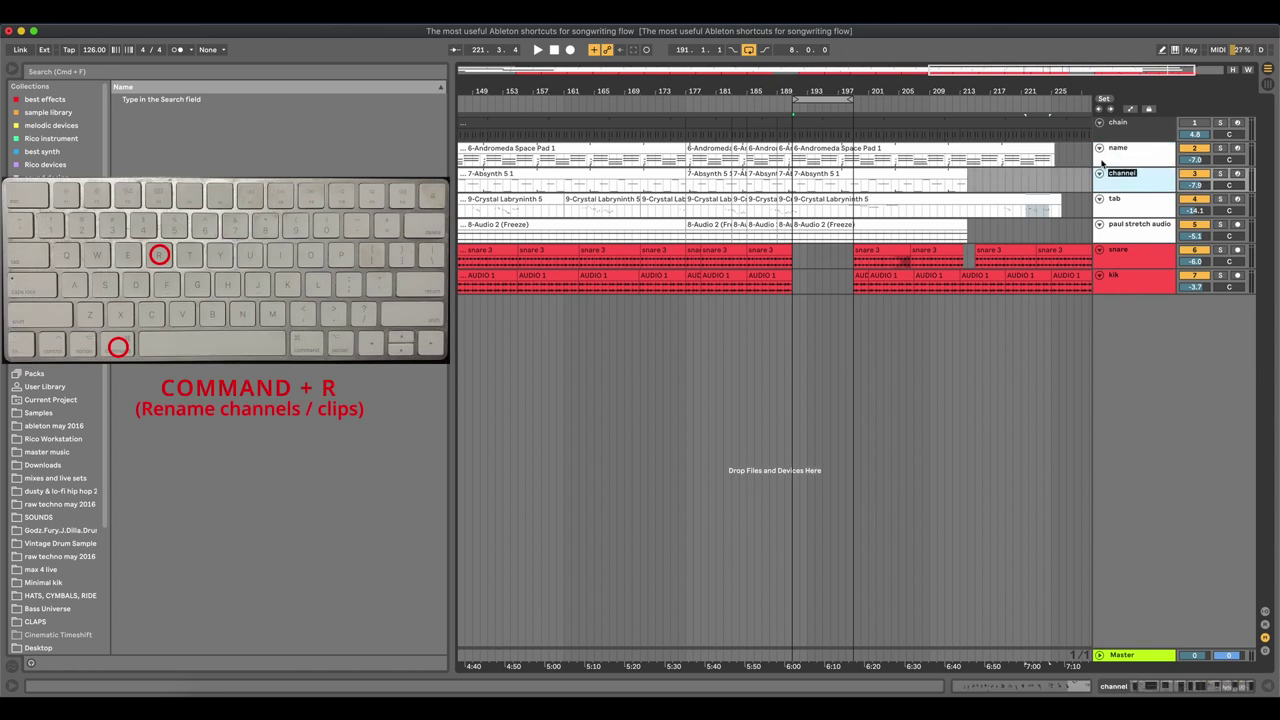
pyautogui.click(855, 160)
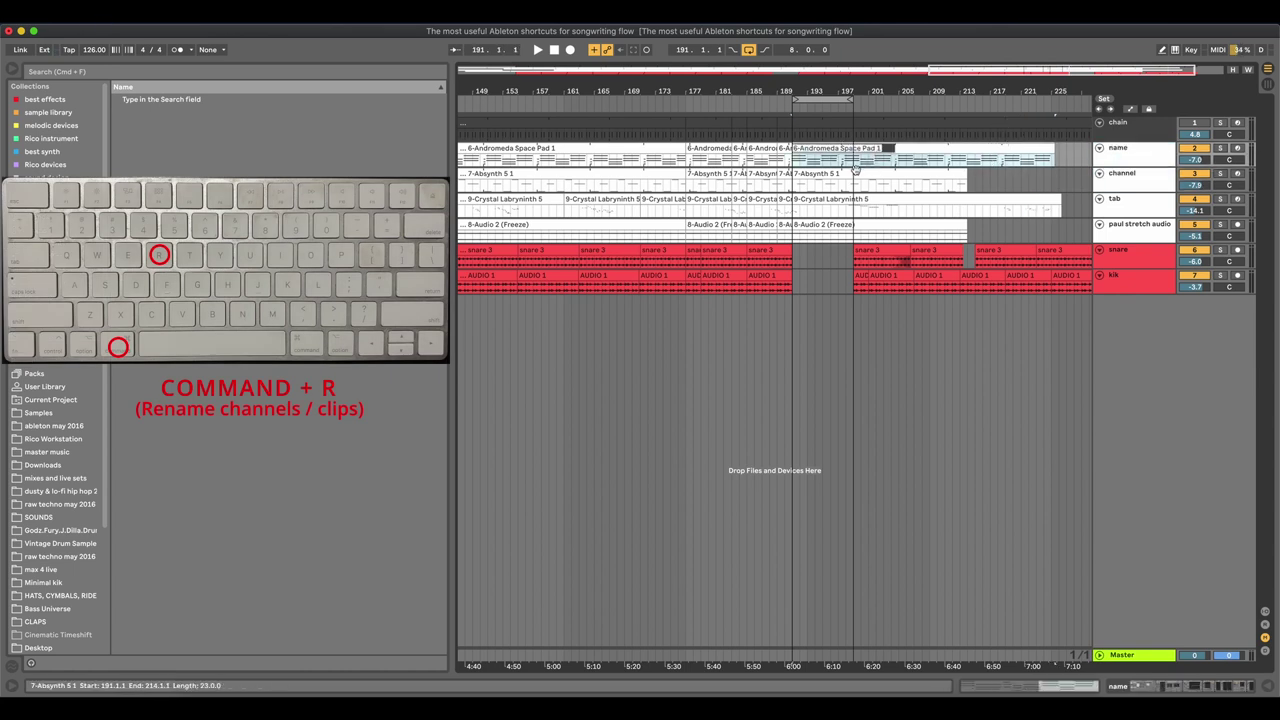
pyautogui.click(877, 257)
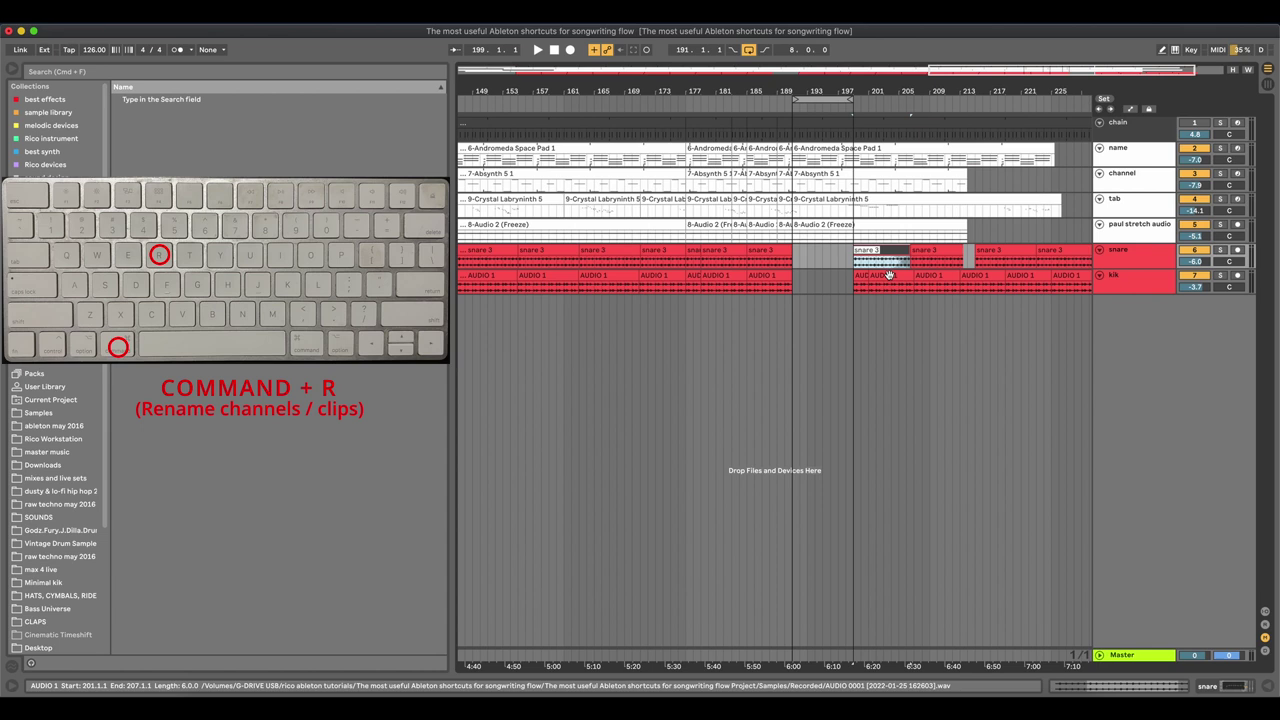
pyautogui.click(1006, 250)
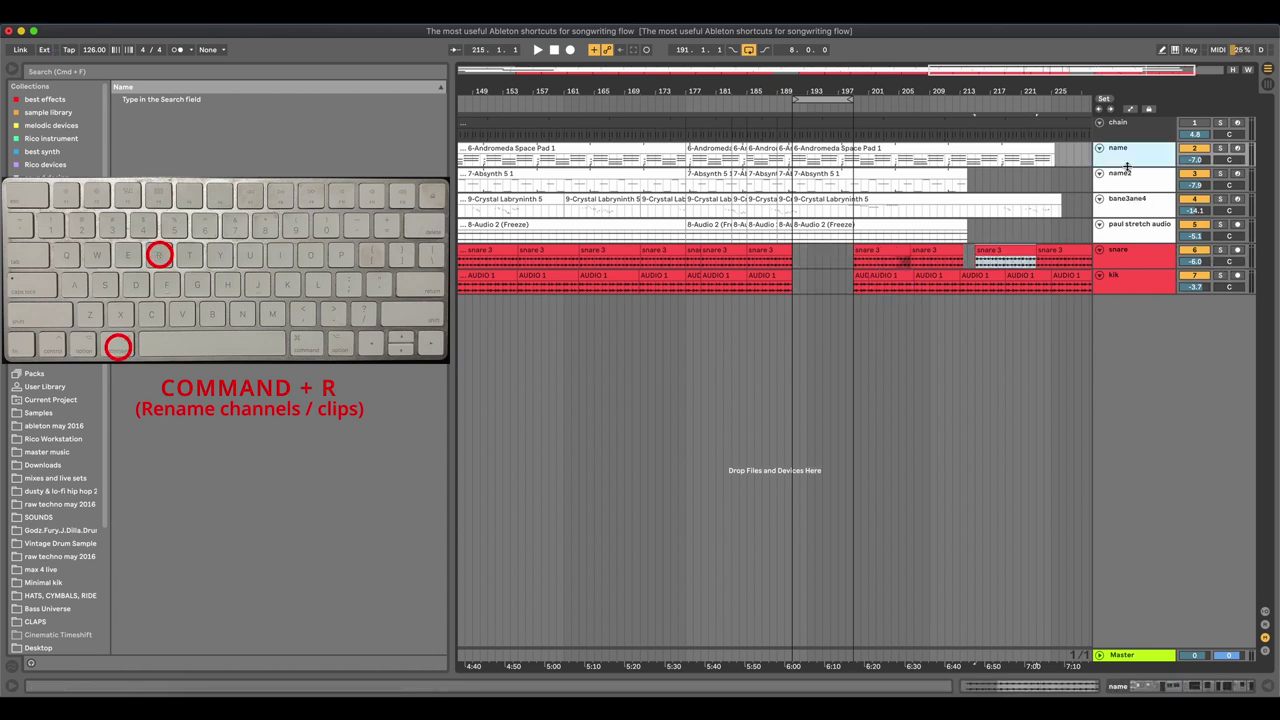
# Step: Select the tracks from name2 down to kik one after another
pyautogui.click(1123, 178)
pyautogui.click(1128, 204)
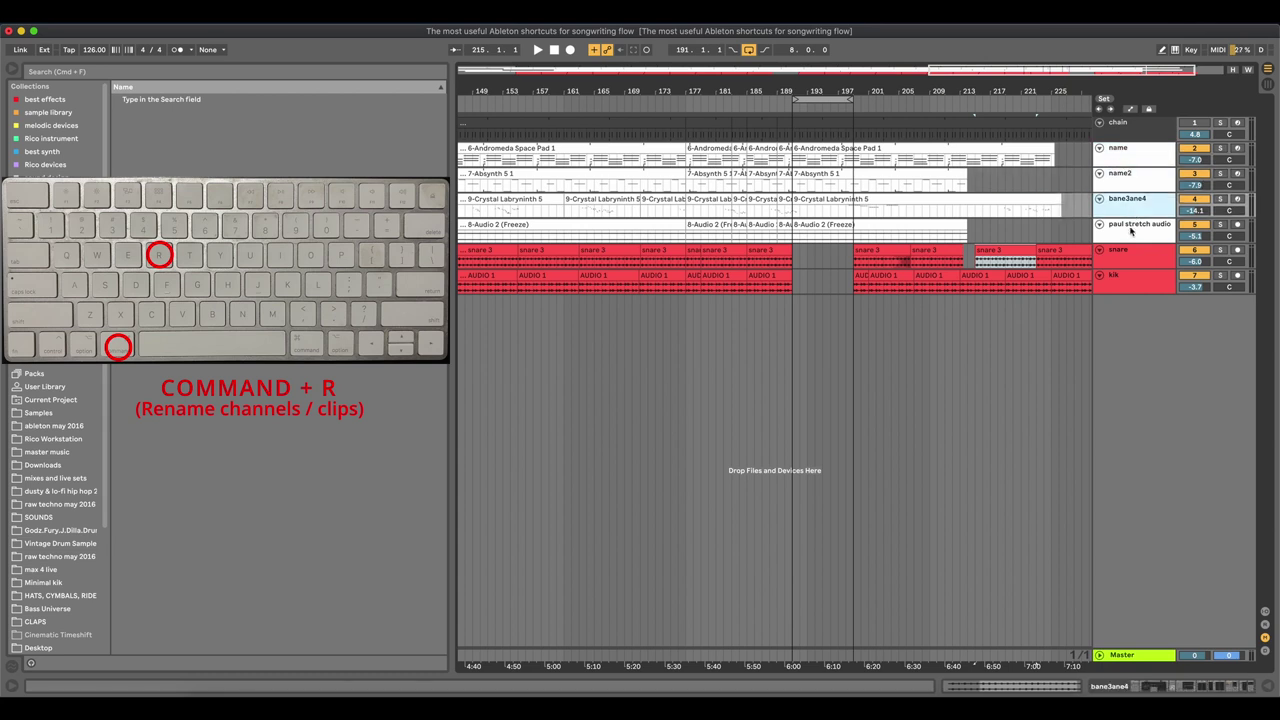
pyautogui.click(1131, 231)
pyautogui.click(1134, 262)
pyautogui.click(1140, 282)
# Step: Rename the four white tracks, from the Andromeda pad track downward, as name1, name2, namne3 and namr4
pyautogui.click(1138, 162)
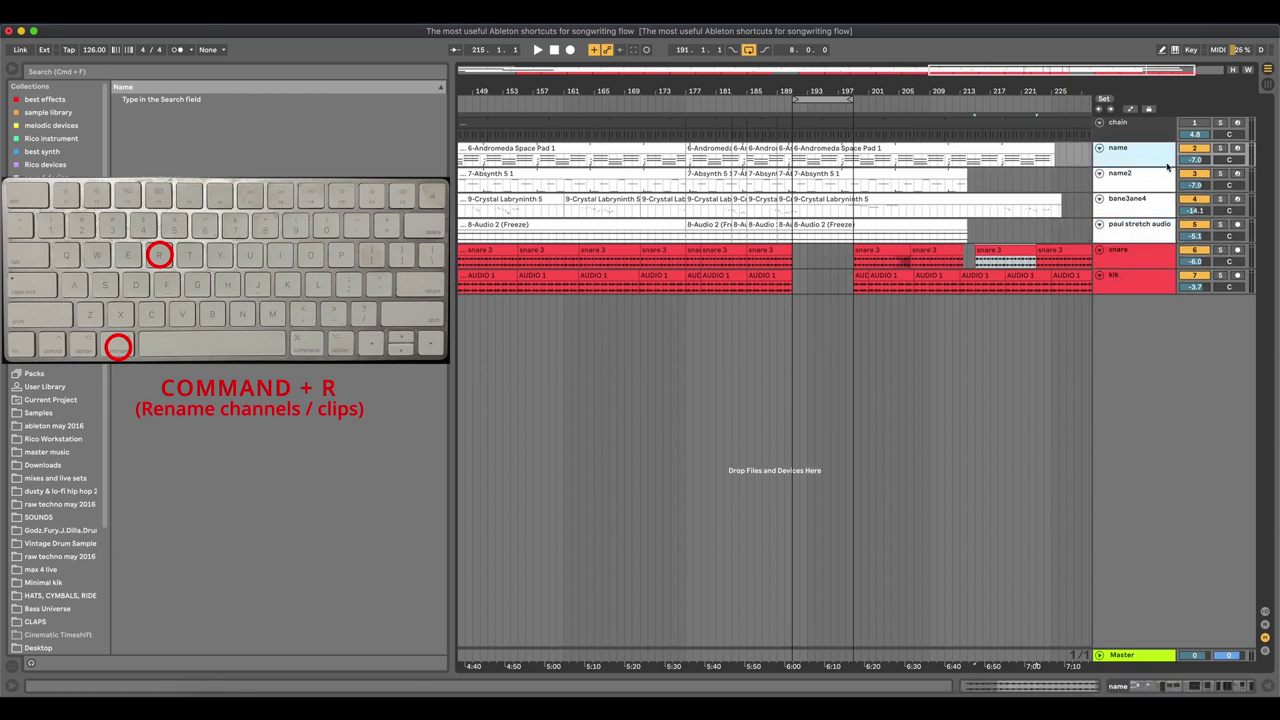
pyautogui.write('1')
pyautogui.press('Tab')
pyautogui.write('name')
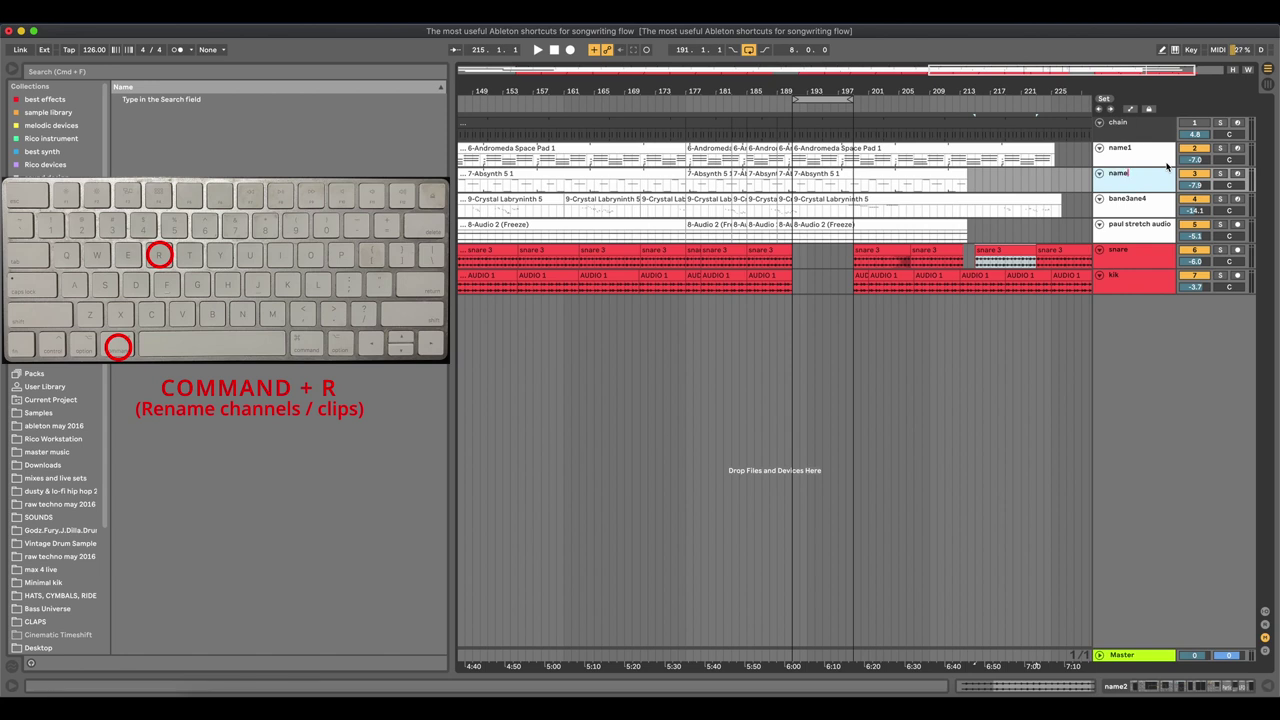
pyautogui.write('2')
pyautogui.press('Tab')
pyautogui.write('namne3')
pyautogui.press('Tab')
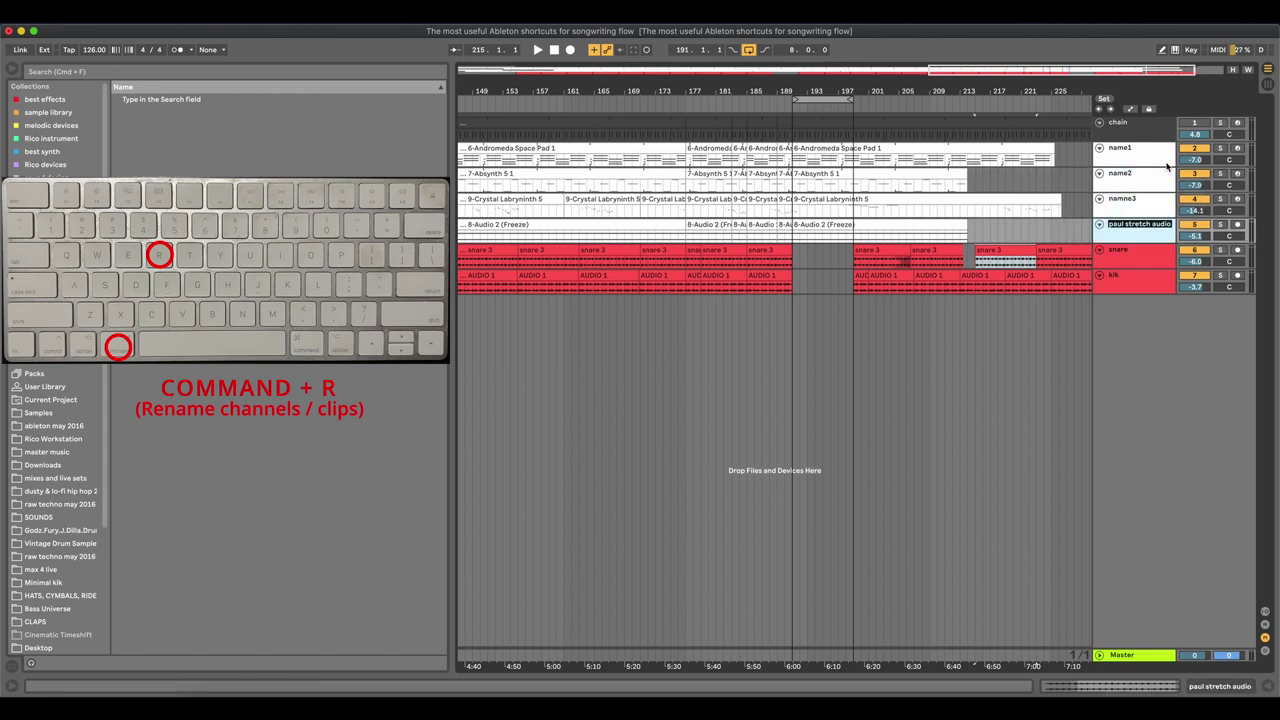
pyautogui.write('namr4')
pyautogui.click(1141, 288)
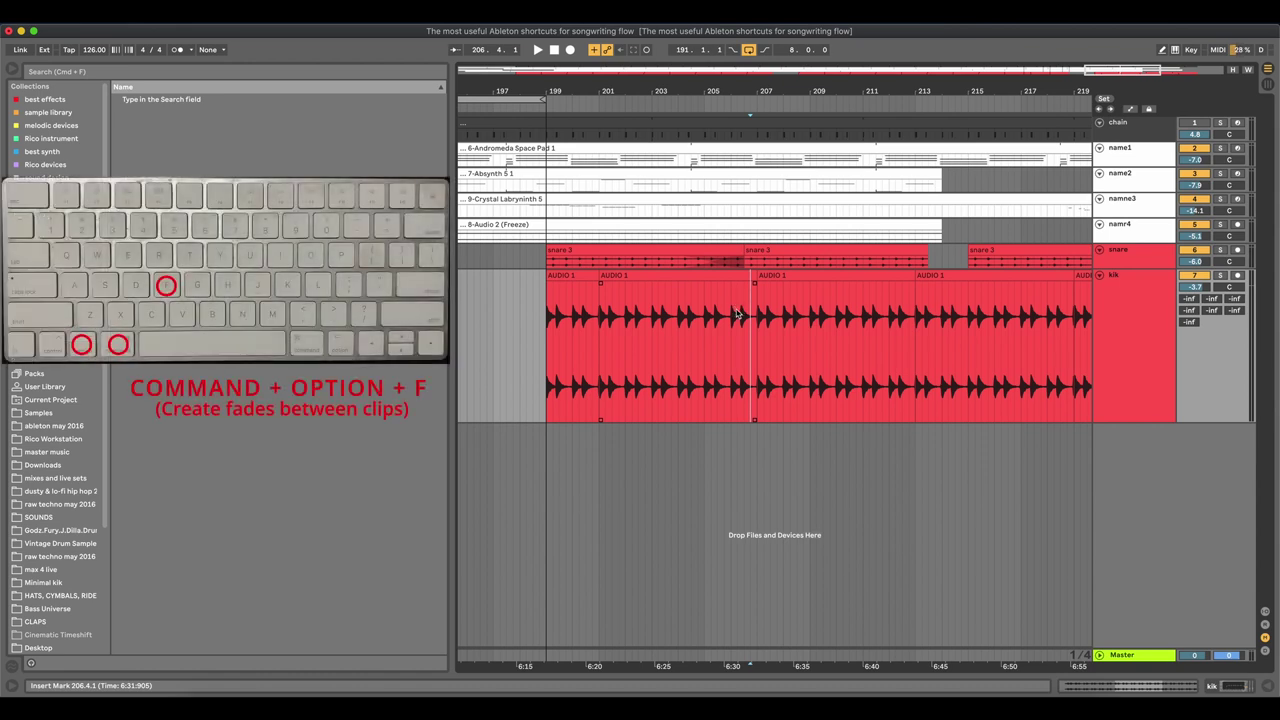
# Step: Create a crossfade between the two kik clips that meet at bar 207, spanning from about bar 206 to 208
pyautogui.click(776, 285)
pyautogui.click(772, 276)
pyautogui.click(743, 275)
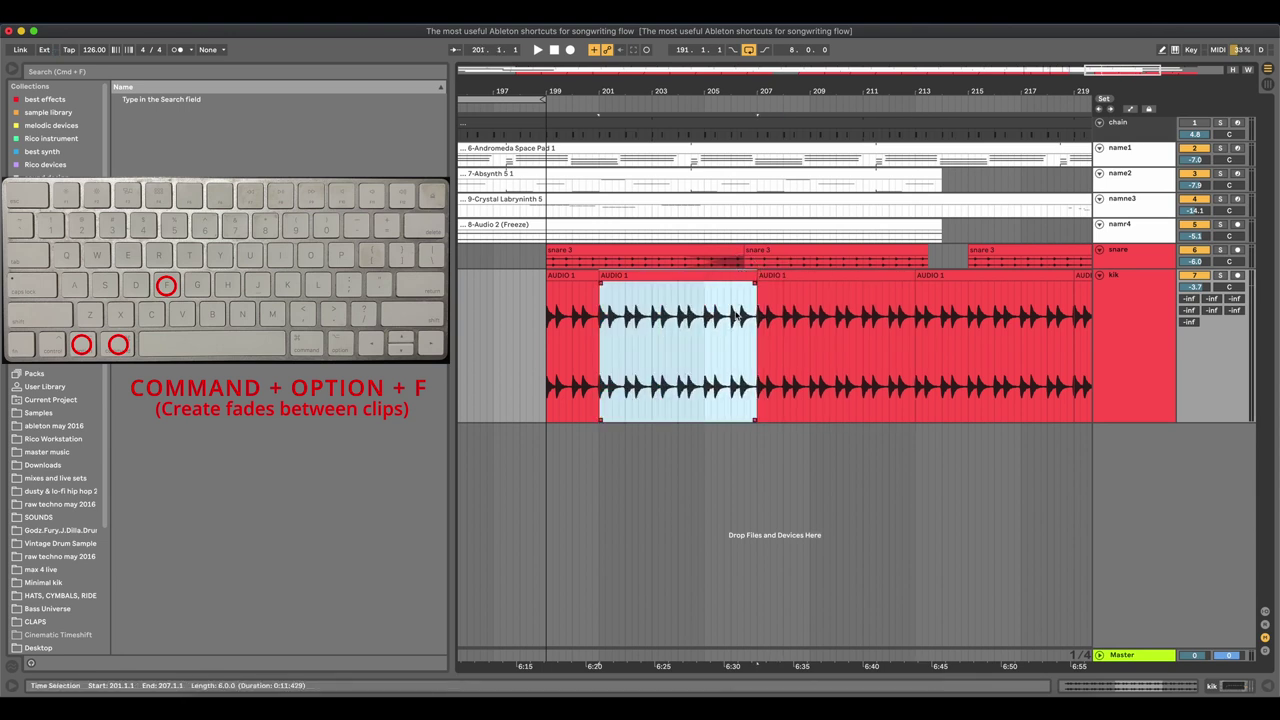
pyautogui.moveTo(737, 316); pyautogui.dragTo(783, 315)
pyautogui.press('super+alt+f')
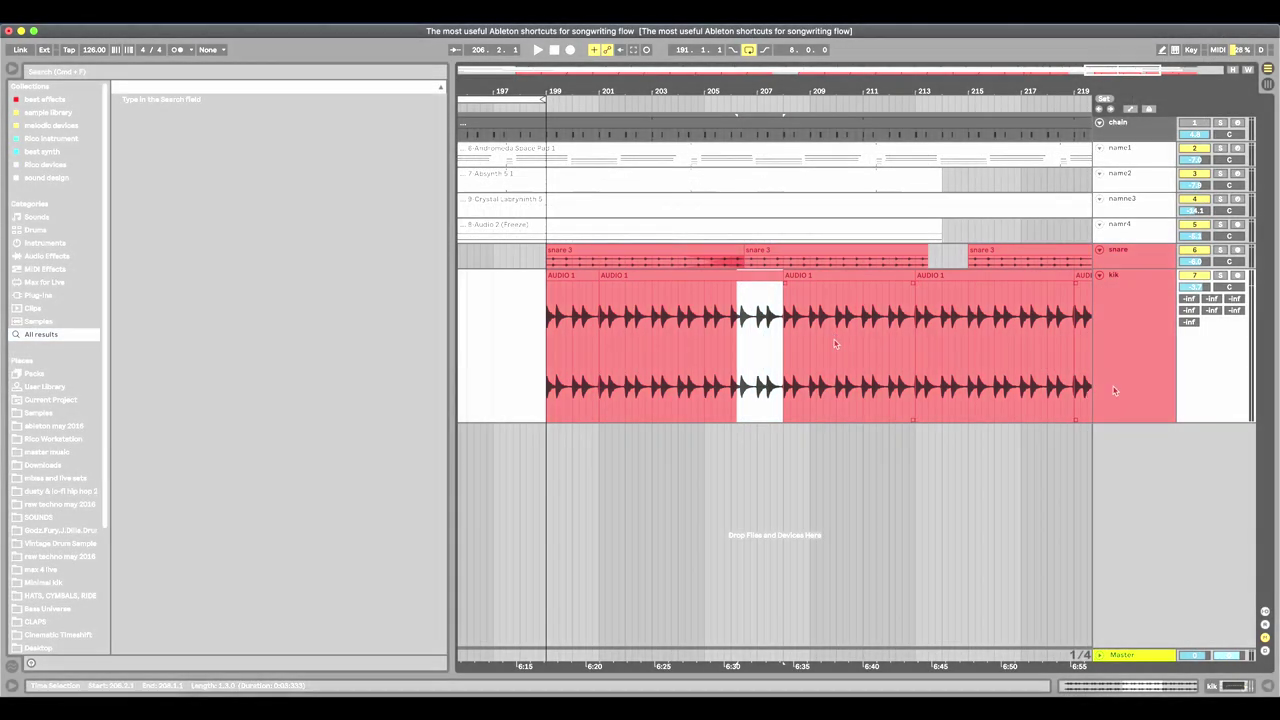
# Step: Insert two audio tracks and two MIDI tracks below the kik track
pyautogui.click(1120, 381)
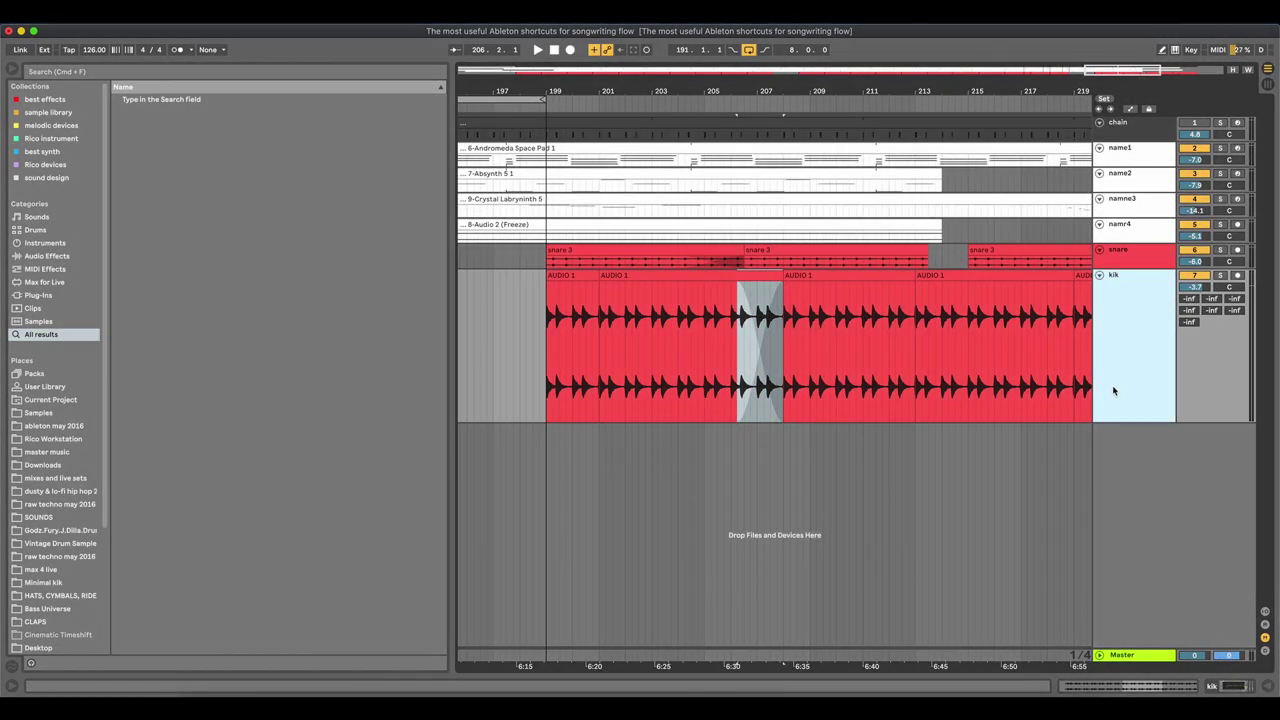
pyautogui.press('super+t')
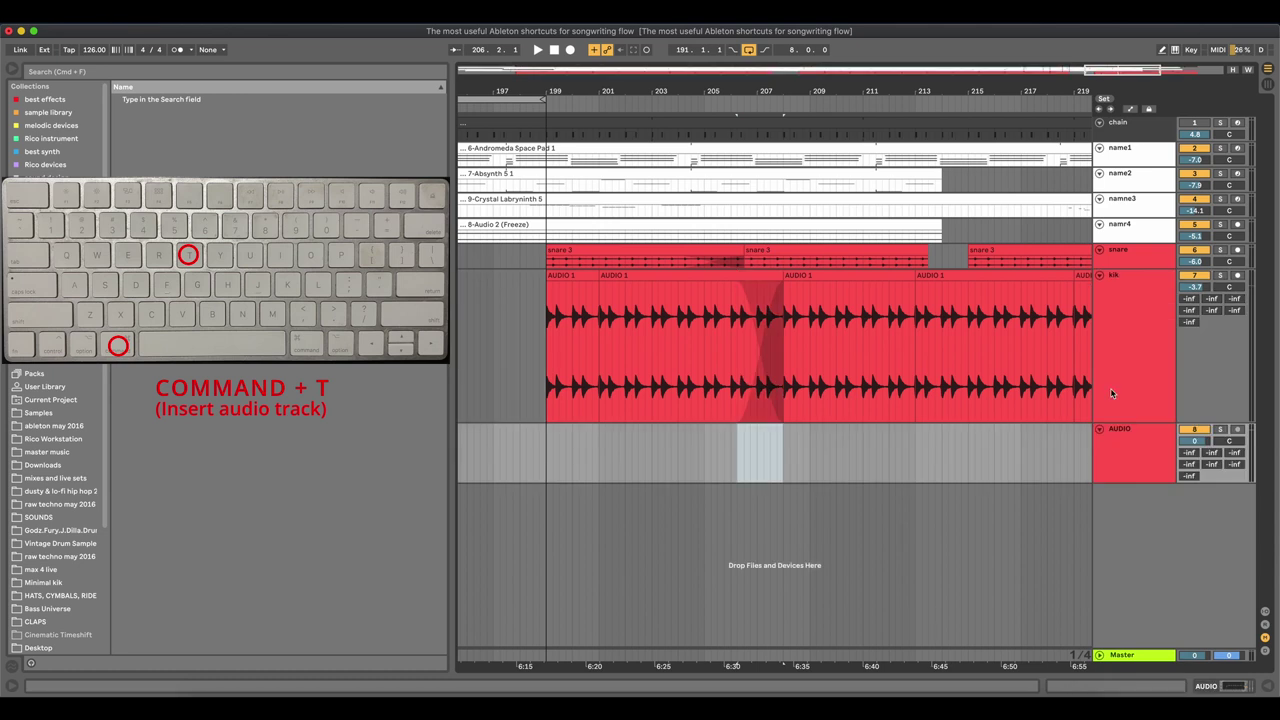
pyautogui.press('super+t')
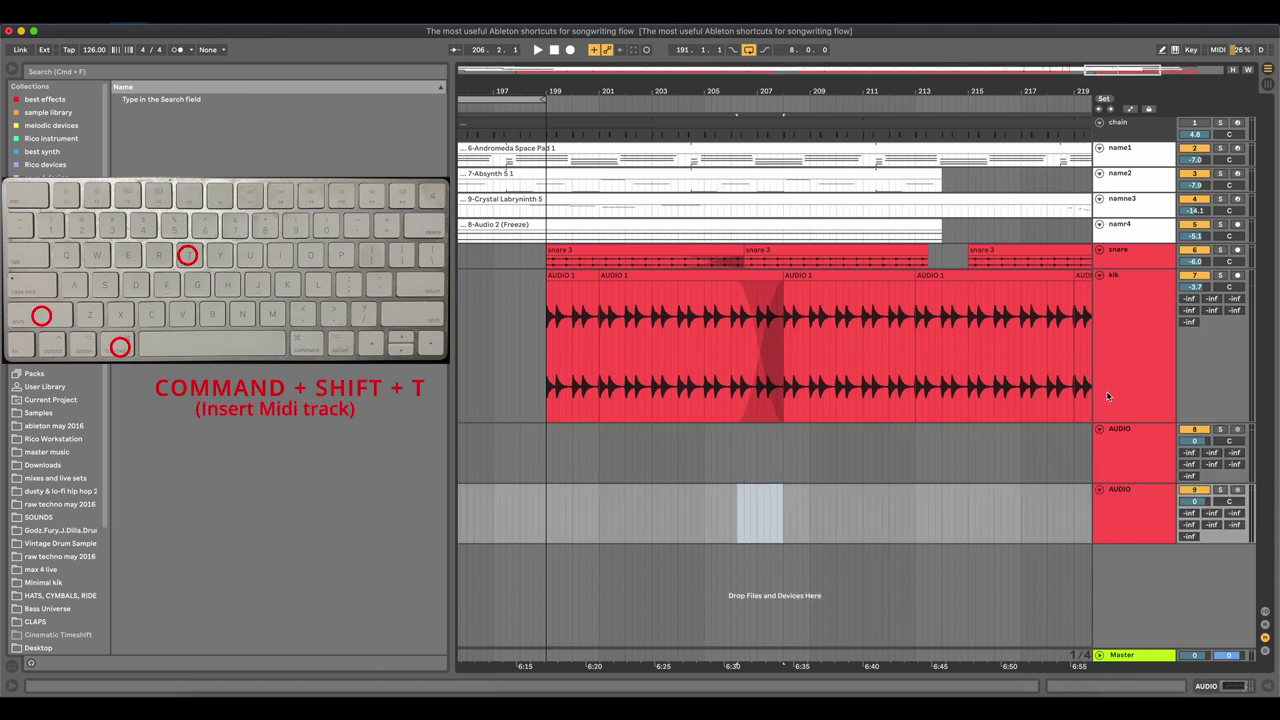
pyautogui.press('super+shift+t')
pyautogui.press('super+shift+t')
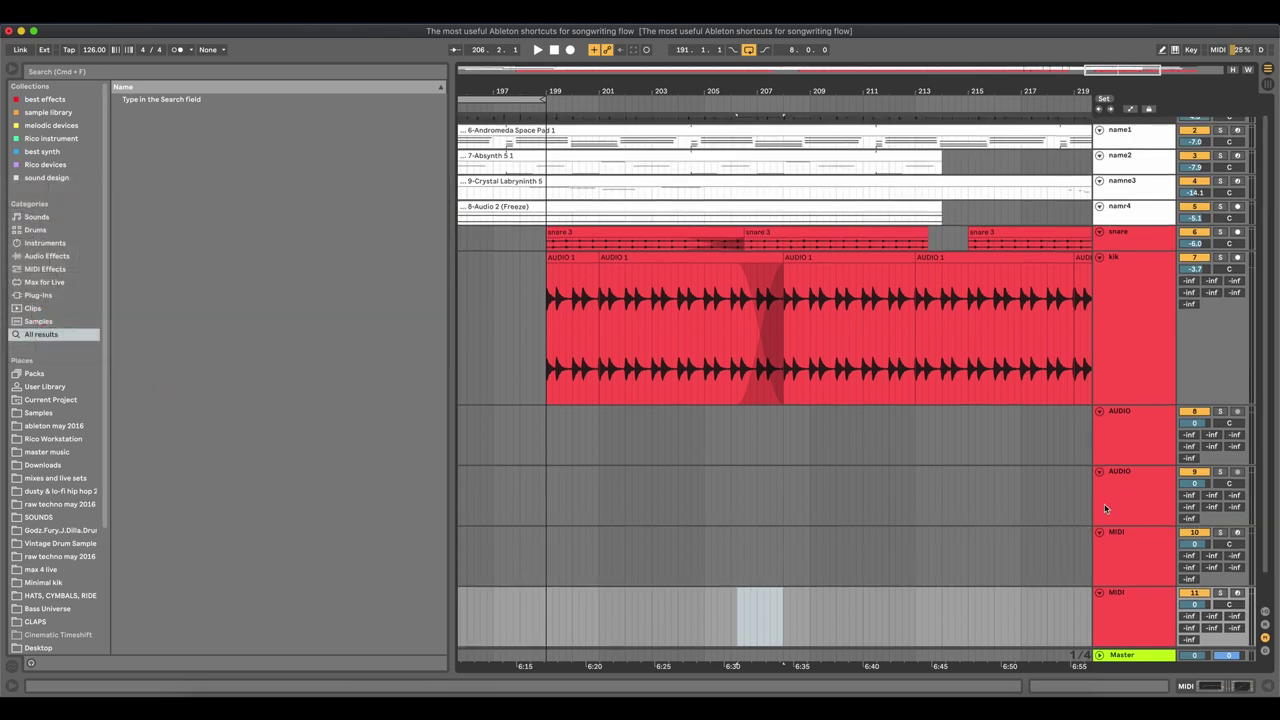
# Step: Switch to the Session View and mute tracks 1 to 8 in order
pyautogui.press('Tab')
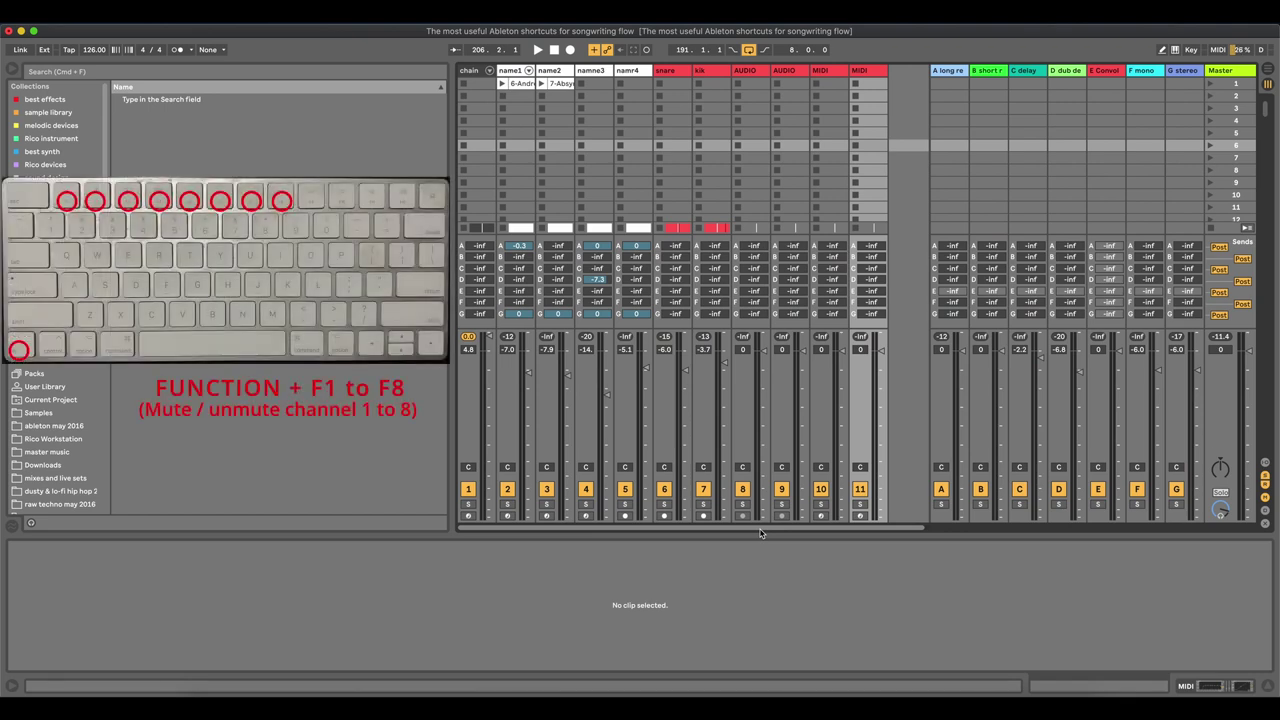
pyautogui.press('F1')
pyautogui.press('F2')
pyautogui.press('F3')
pyautogui.press('F4')
pyautogui.press('F5')
pyautogui.press('F6')
pyautogui.press('F7')
pyautogui.press('F8')
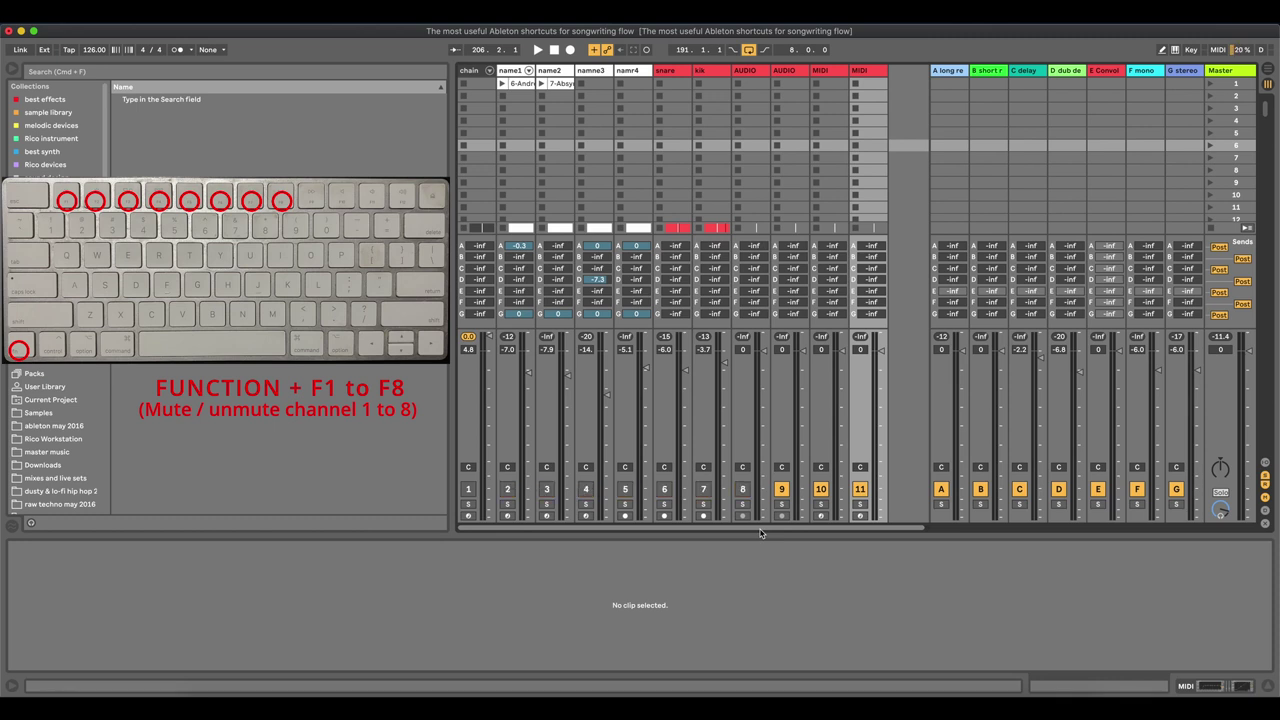
# Step: Unmute tracks 8 down to 1 in reverse order
pyautogui.press('F8')
pyautogui.press('F7')
pyautogui.press('F6')
pyautogui.press('F5')
pyautogui.press('F4')
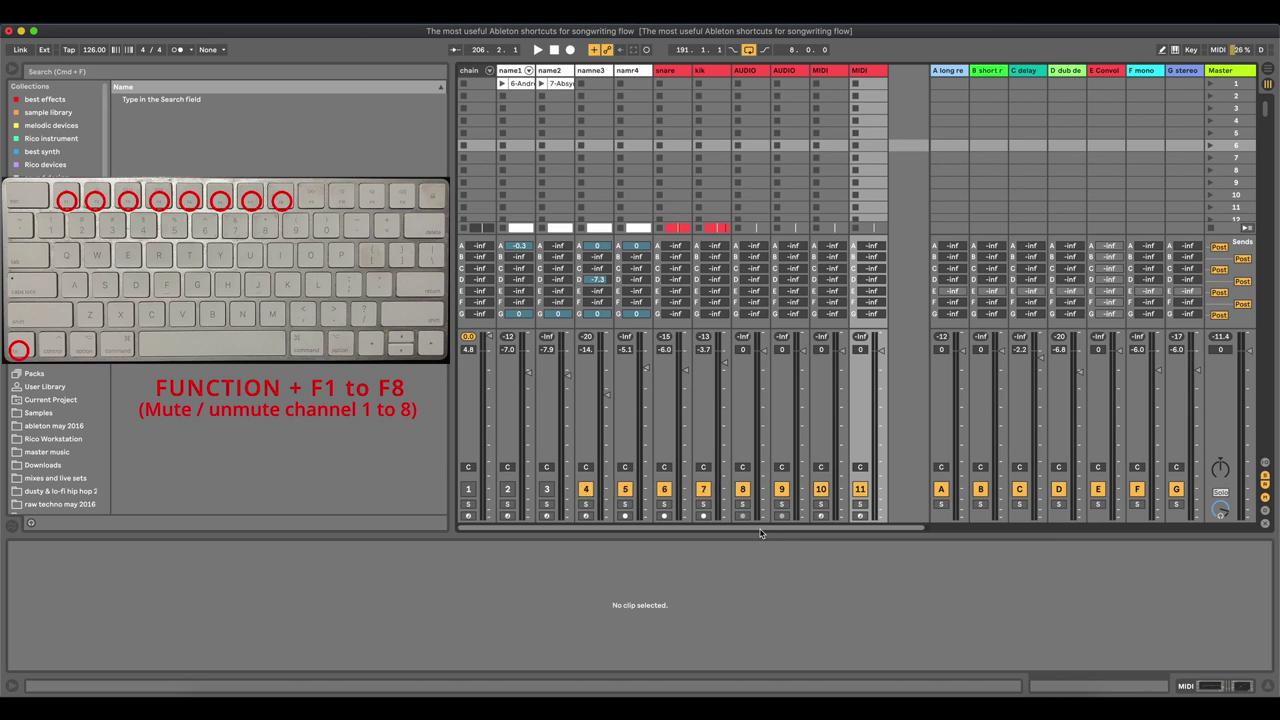
pyautogui.press('F3')
pyautogui.press('F2')
pyautogui.press('F1')
# Step: Mute tracks 1, 2, 3, 5 and 4 individually and unmute them all again
pyautogui.press('F1')
pyautogui.press('F2')
pyautogui.press('F3')
pyautogui.press('F5')
pyautogui.press('F3')
pyautogui.press('F2')
pyautogui.press('F1')
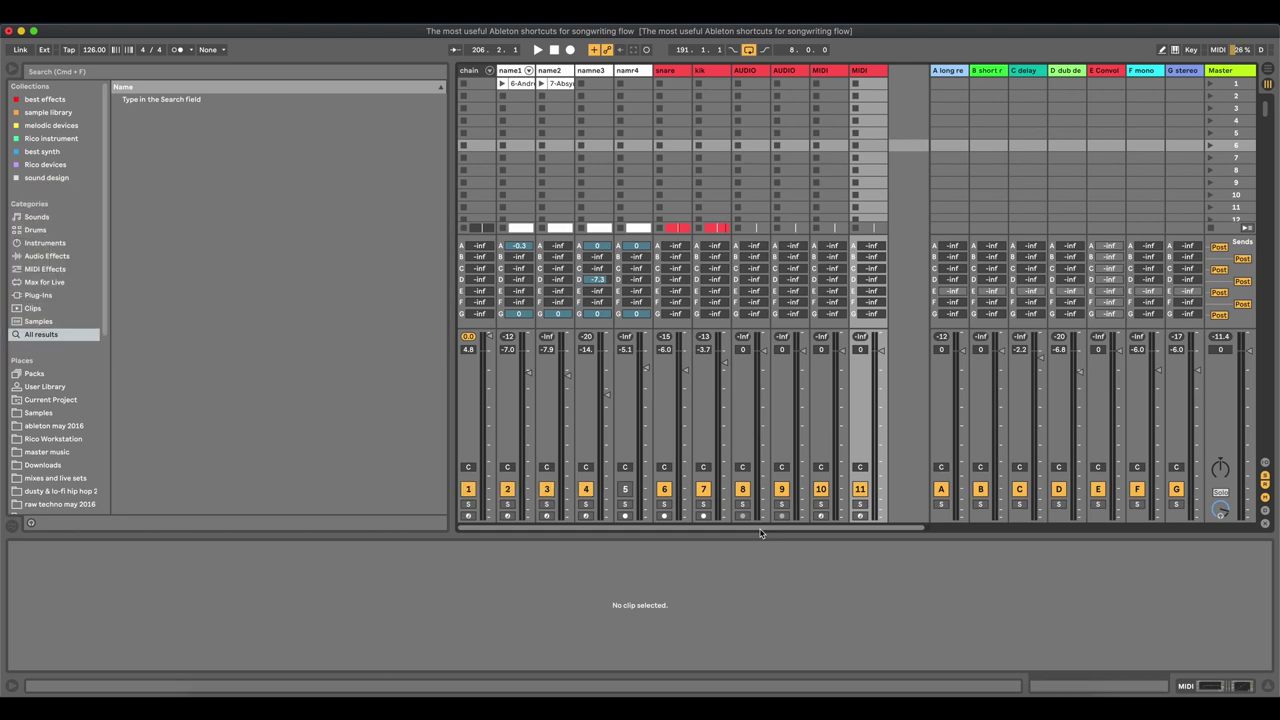
pyautogui.press('F4')
pyautogui.press('F5')
pyautogui.press('F4')
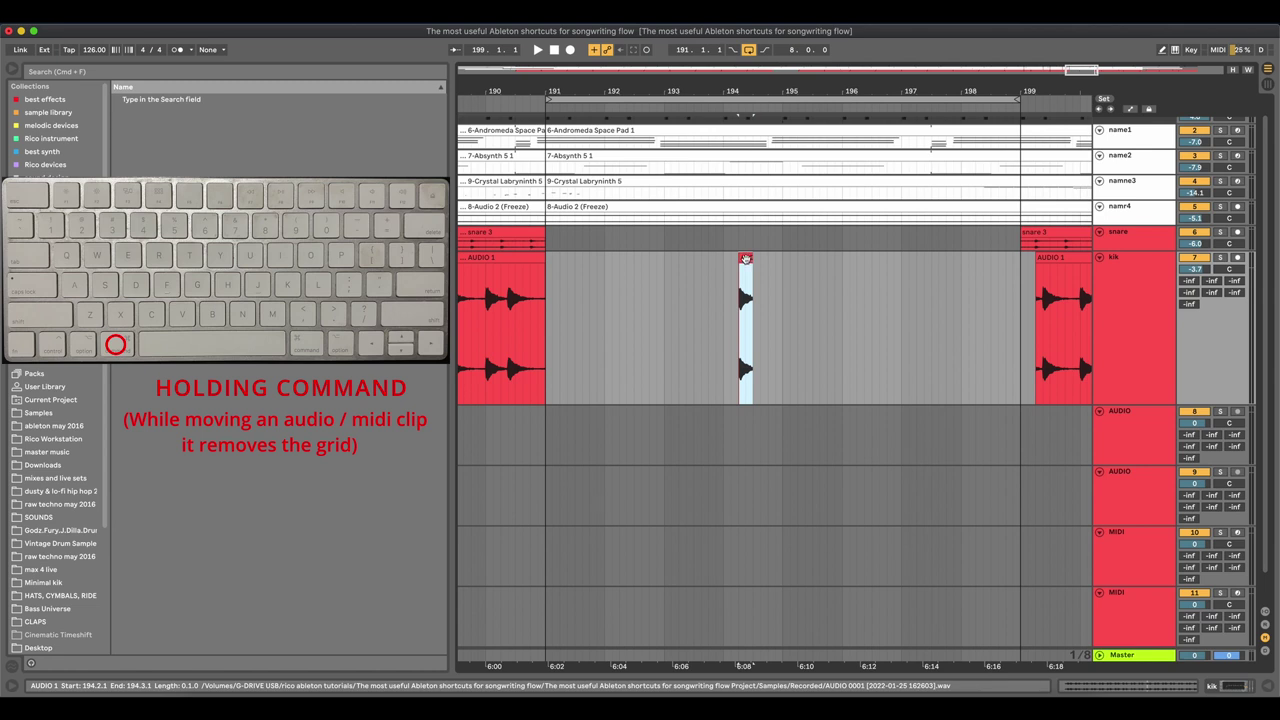
# Step: Move the short kik clip in bar 194 slightly to the right without snapping to the grid, to about 194.3.2
pyautogui.moveTo(836, 281); pyautogui.dragTo(627, 281)
pyautogui.click(701, 278)
pyautogui.click(746, 260)
pyautogui.moveTo(745, 259)
pyautogui.mouseDown()
pyautogui.moveTo(800, 268)
pyautogui.moveTo(792, 256)
pyautogui.moveTo(706, 257)
pyautogui.moveTo(767, 260)
pyautogui.mouseUp()
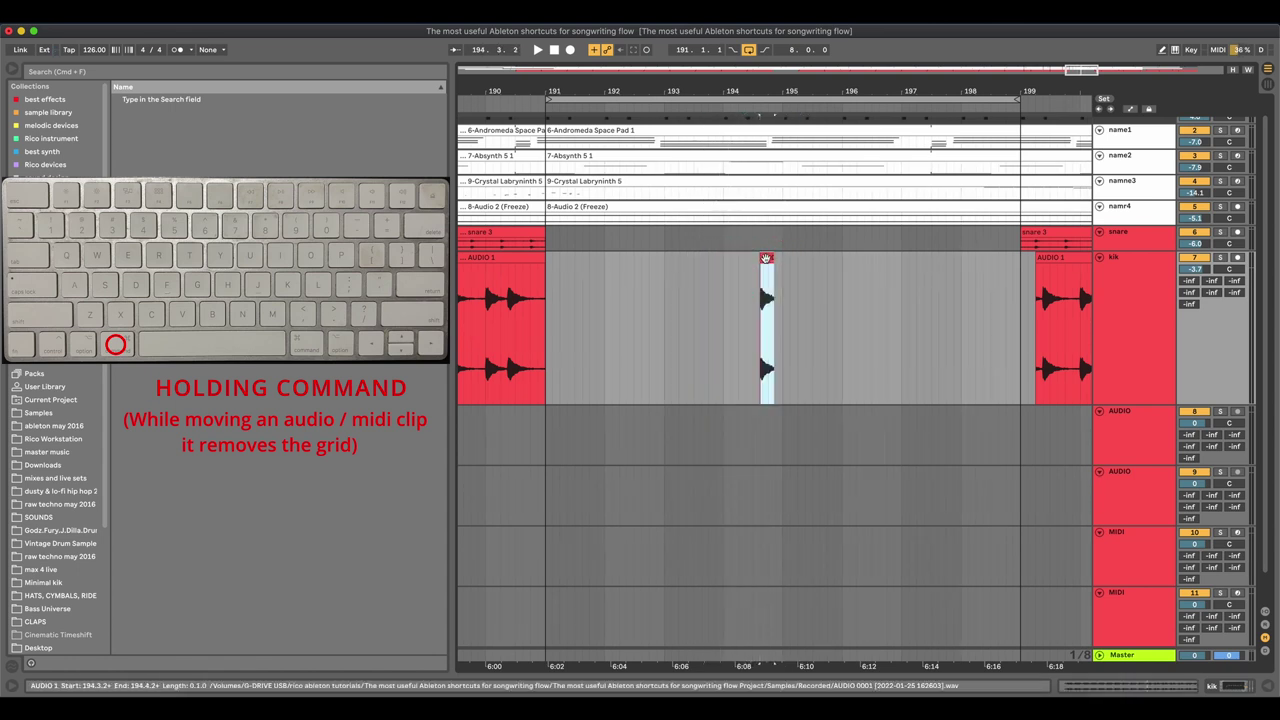
# Step: Set the arrangement's fixed grid to Off and move the short kik clip freely a little further right
pyautogui.rightClick(716, 277)
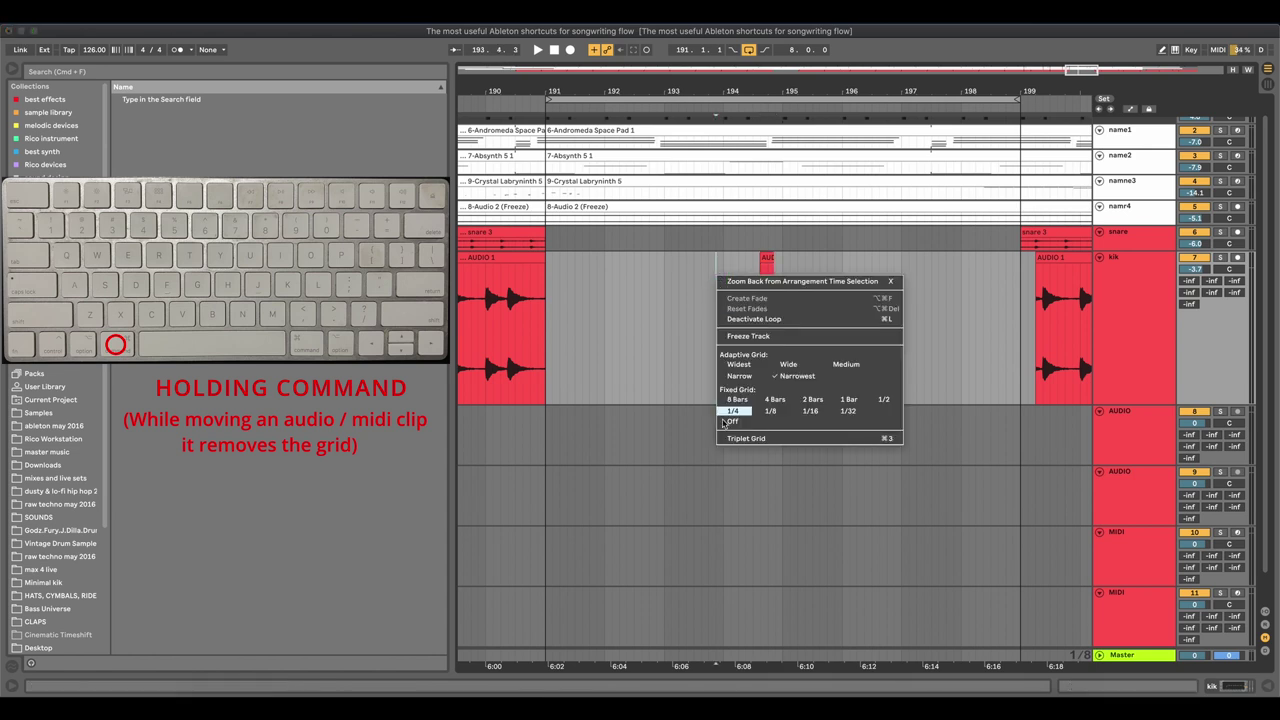
pyautogui.click(723, 424)
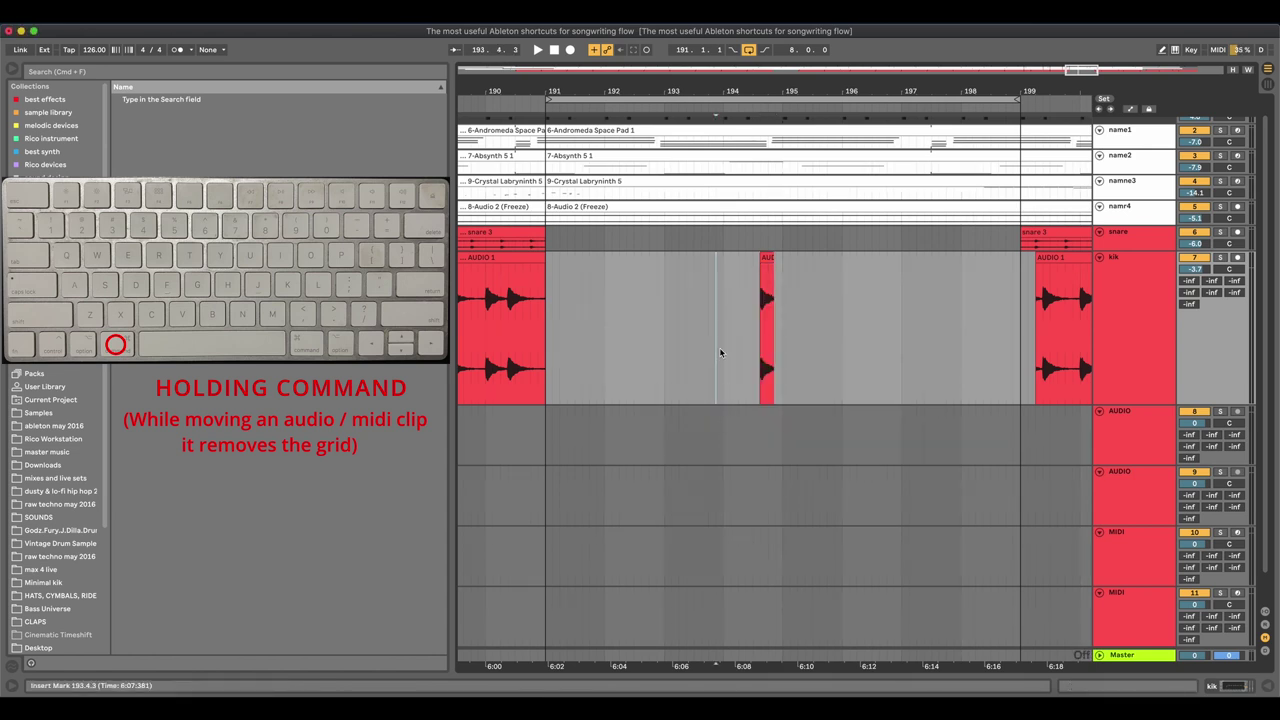
pyautogui.click(766, 263)
pyautogui.moveTo(768, 268)
pyautogui.mouseDown()
pyautogui.moveTo(755, 273)
pyautogui.moveTo(790, 260)
pyautogui.mouseUp()
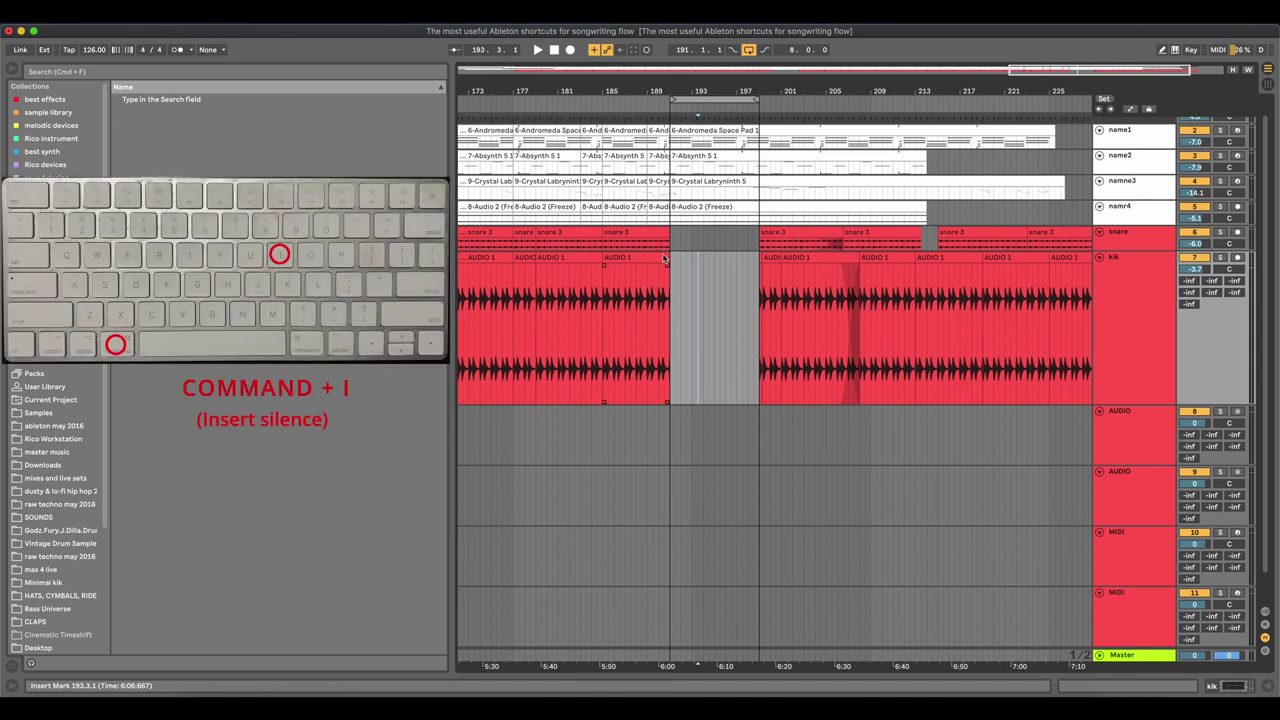
# Step: Select bars 191 to 199 on the kik track and insert eight bars of silence across the arrangement
pyautogui.click(671, 264)
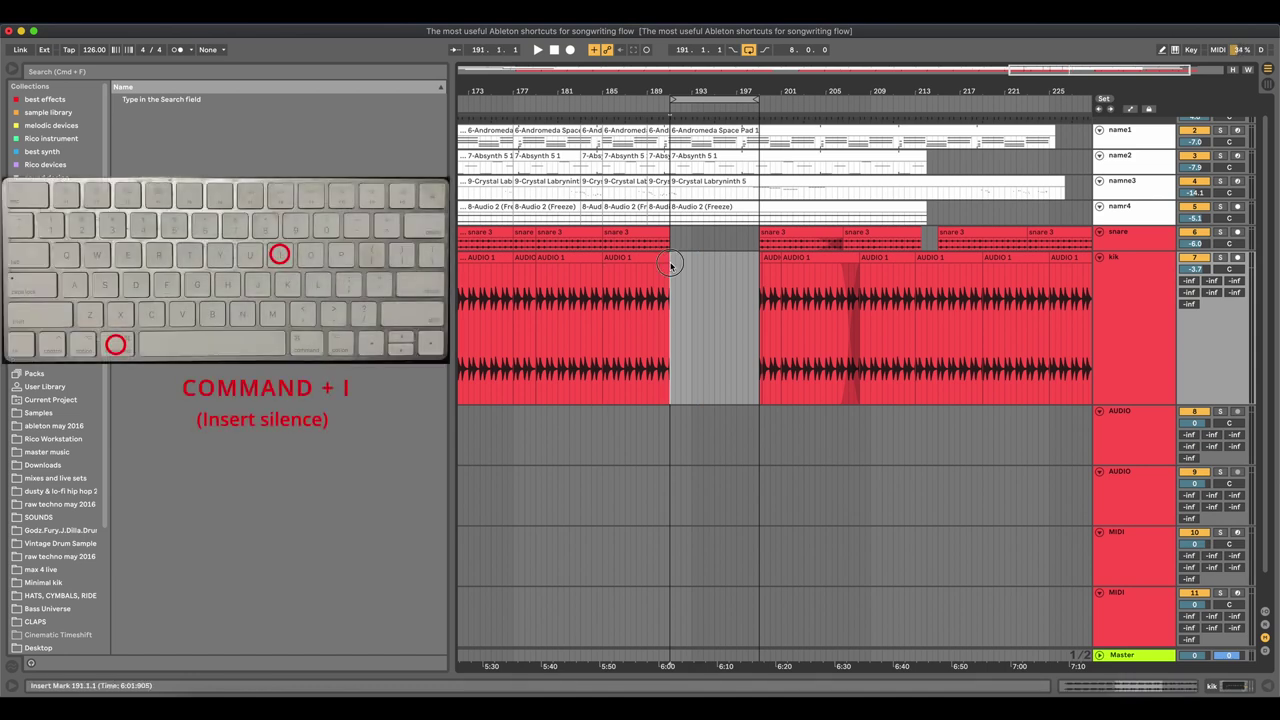
pyautogui.moveTo(671, 264); pyautogui.dragTo(758, 268)
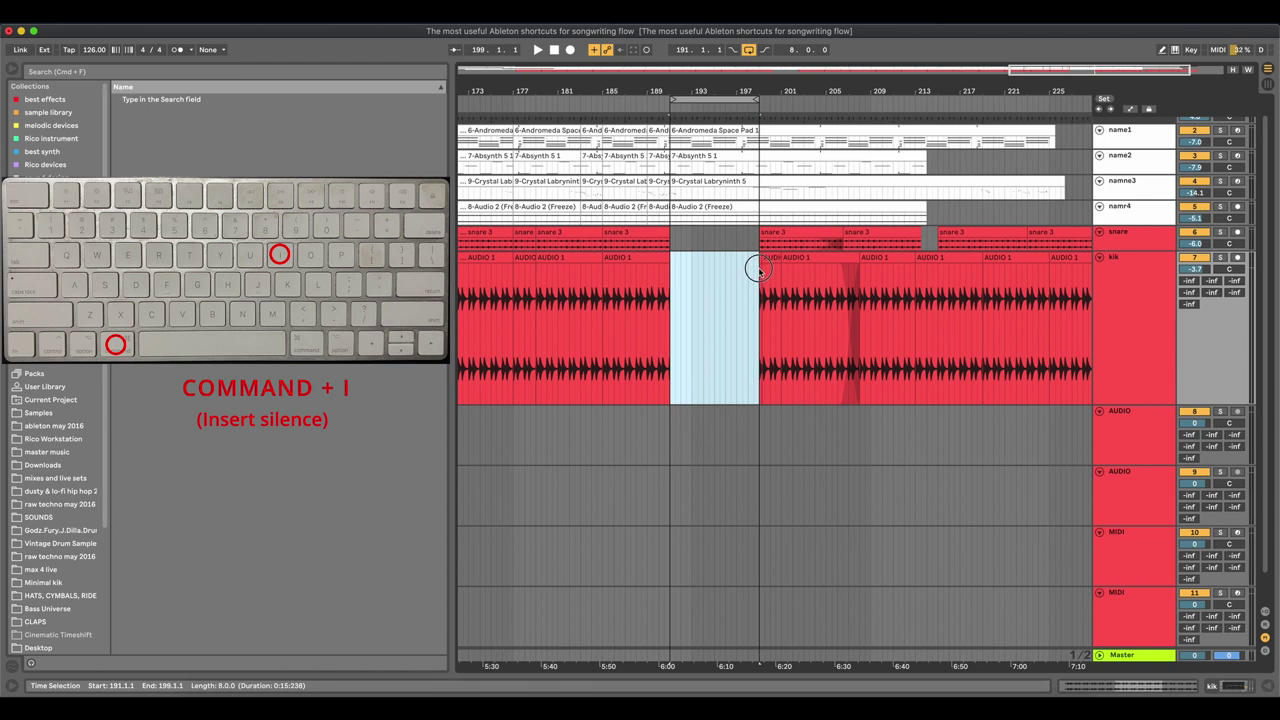
pyautogui.moveTo(672, 264); pyautogui.dragTo(759, 268)
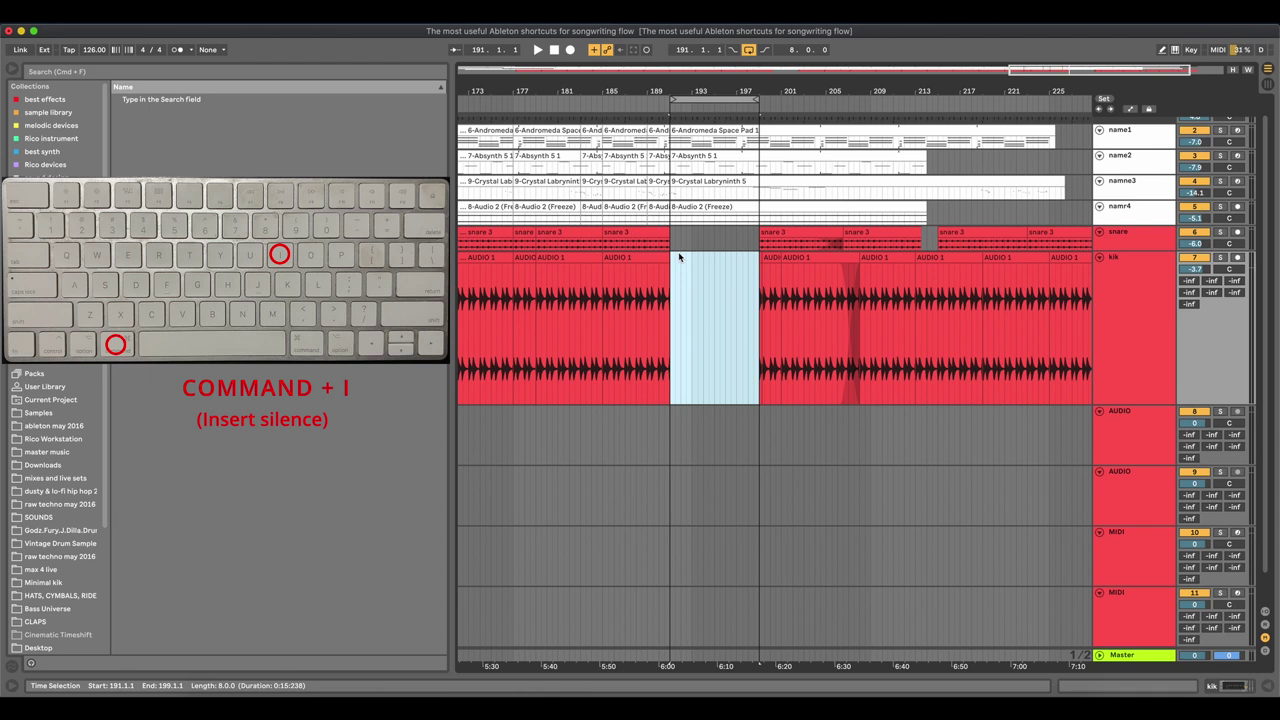
pyautogui.press('super+i')
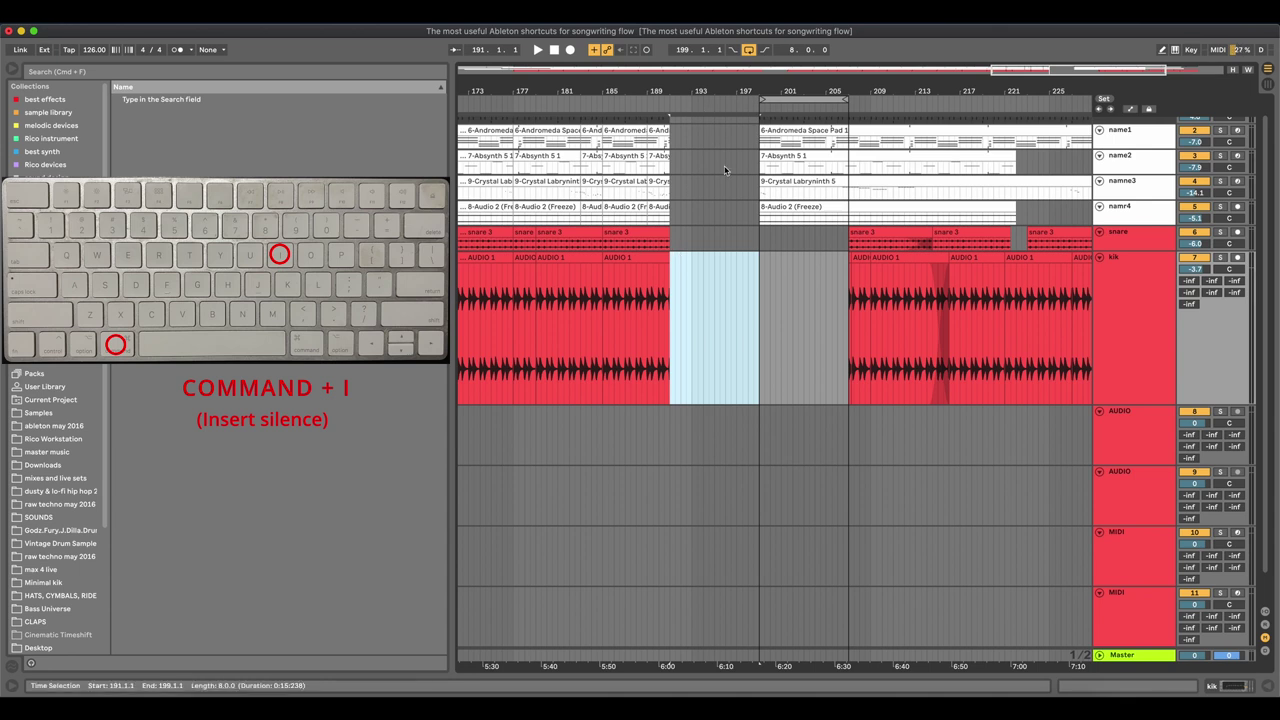
pyautogui.moveTo(722, 188); pyautogui.dragTo(716, 132)
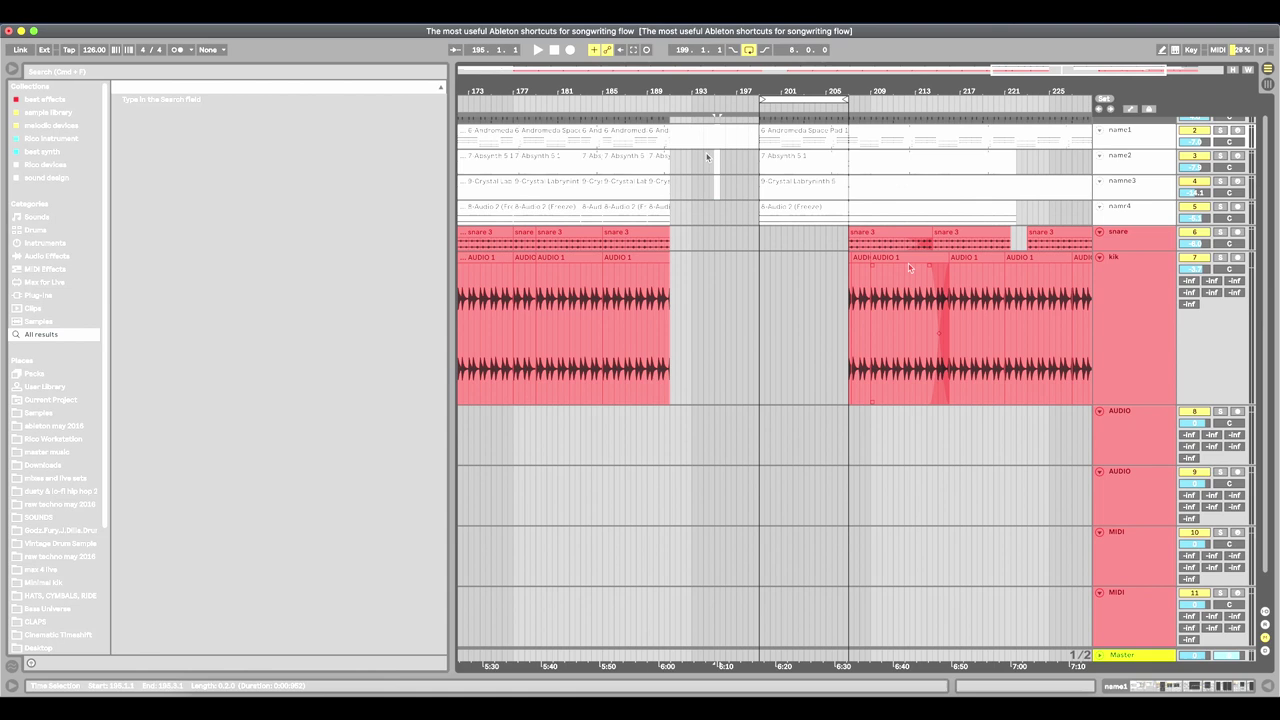
# Step: Delete the clips from about bar 184 to 193 on the tracks name1 to kik, and undo the deletion
pyautogui.press('super+z')
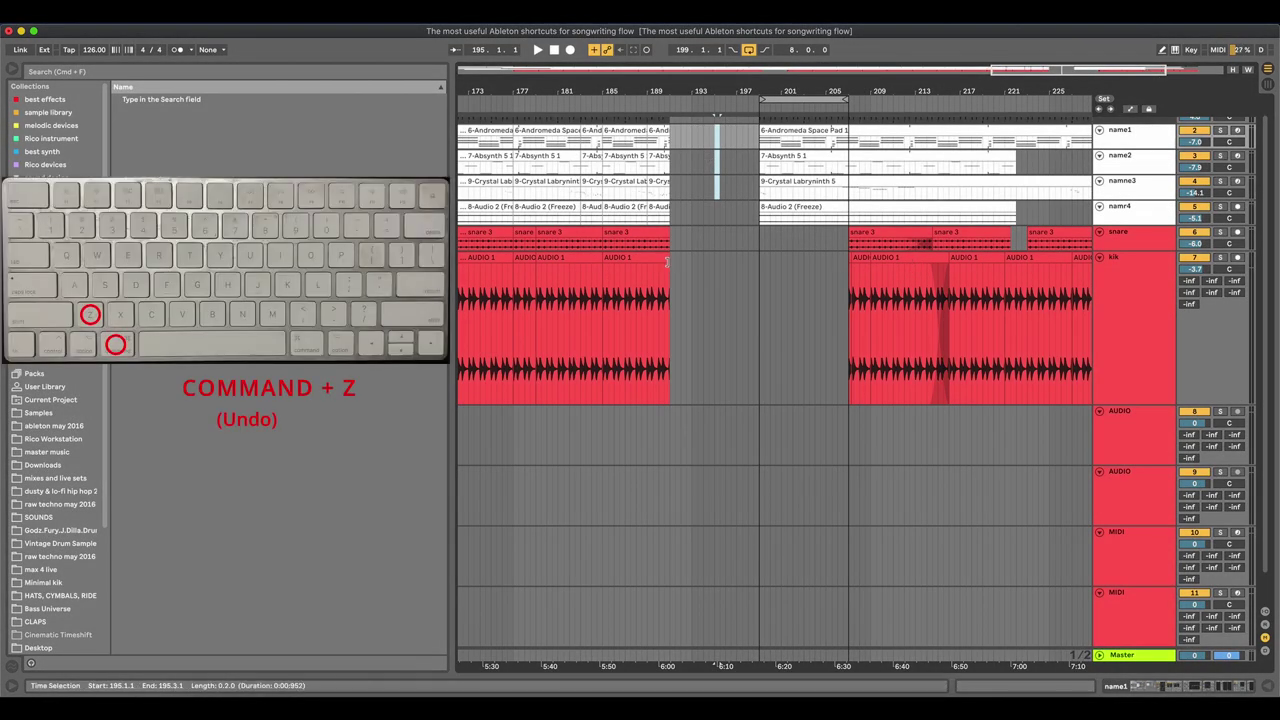
pyautogui.click(637, 259)
pyautogui.press('super+z')
pyautogui.press('super+z')
pyautogui.press('super+z')
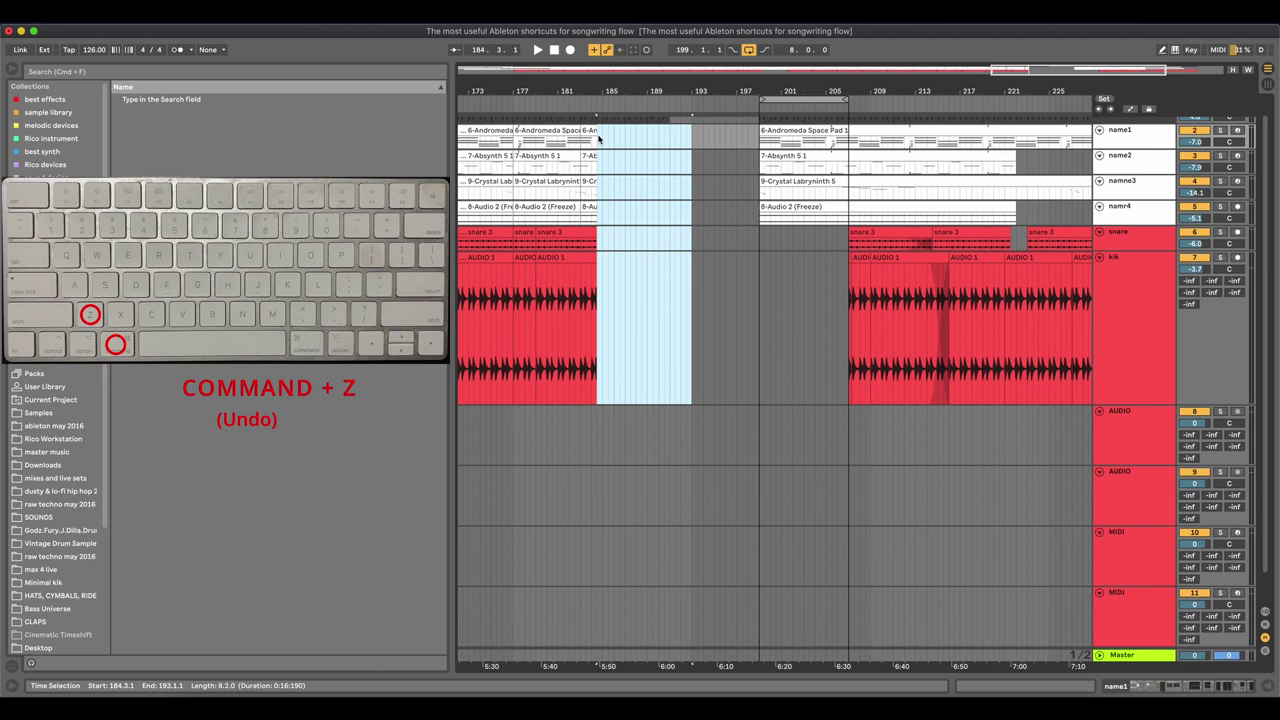
pyautogui.press('super+z')
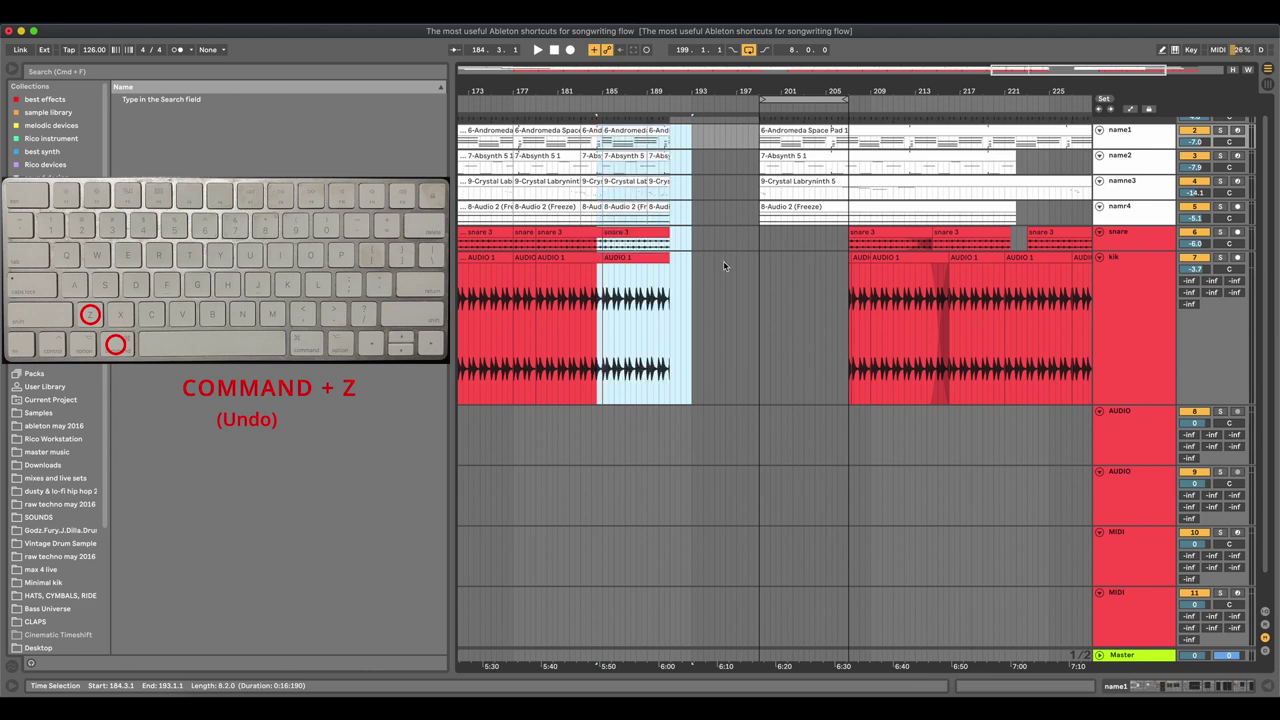
# Step: Redo and undo the deletion of the clips between bars 184 and 193 several times
pyautogui.press('super+shift+z')
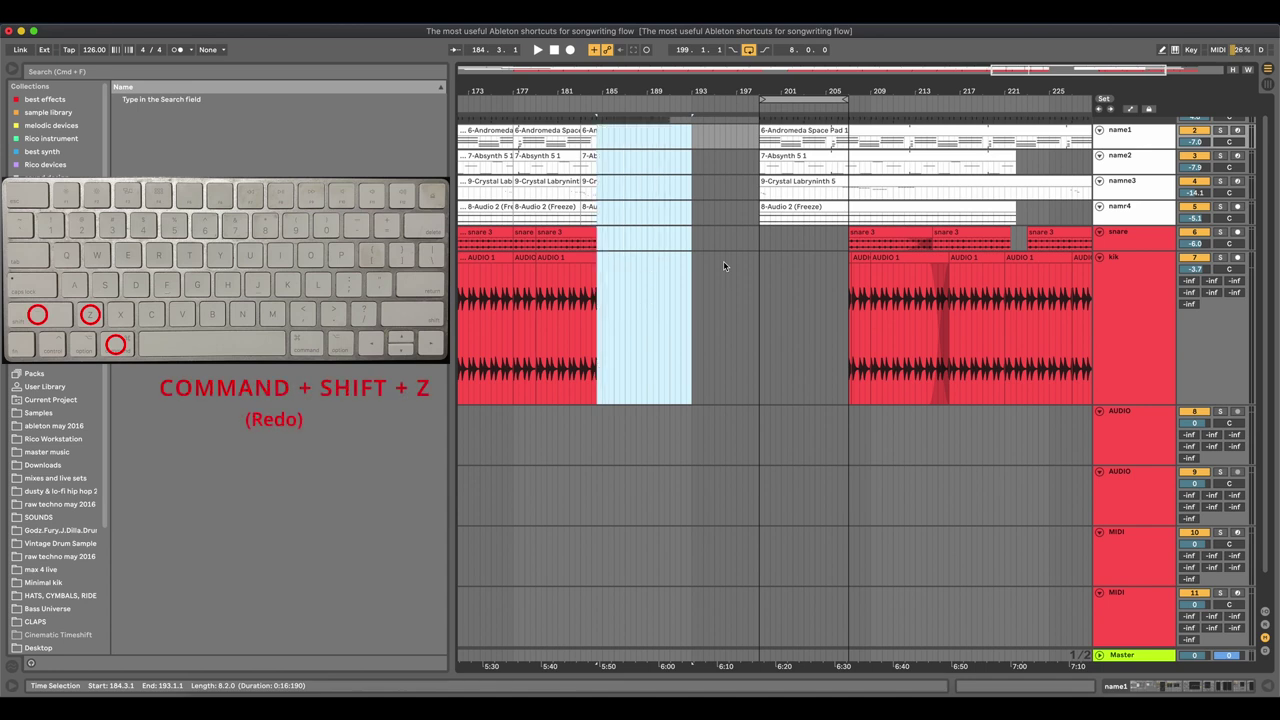
pyautogui.press('super+z')
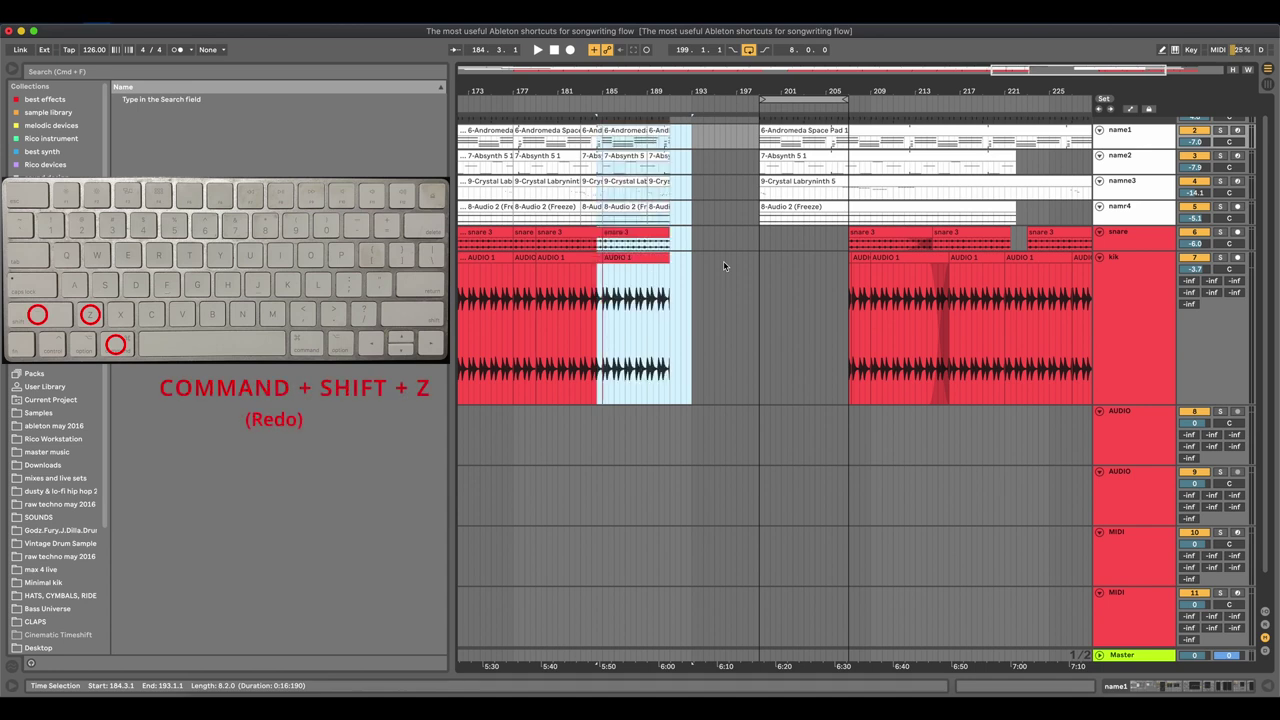
pyautogui.press('super+shift+z')
pyautogui.press('super+z')
pyautogui.press('super+shift+z')
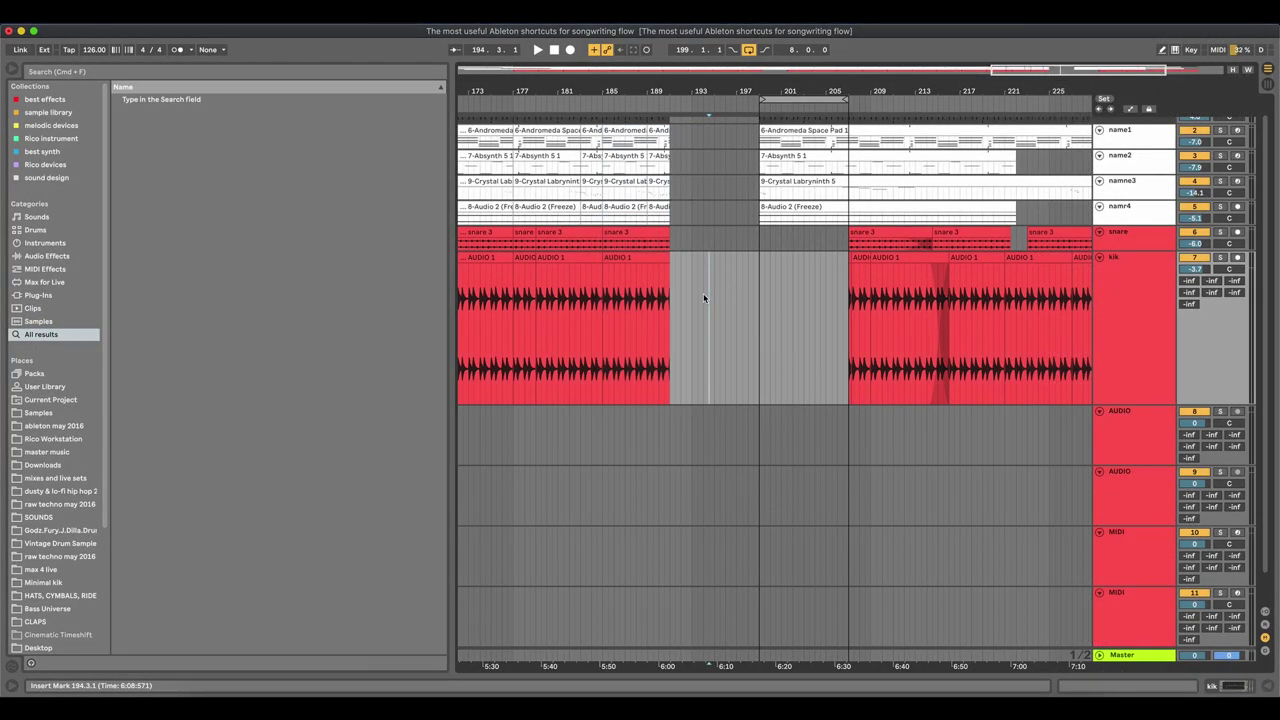
# Step: Save the current Live Set
pyautogui.press('super+s')
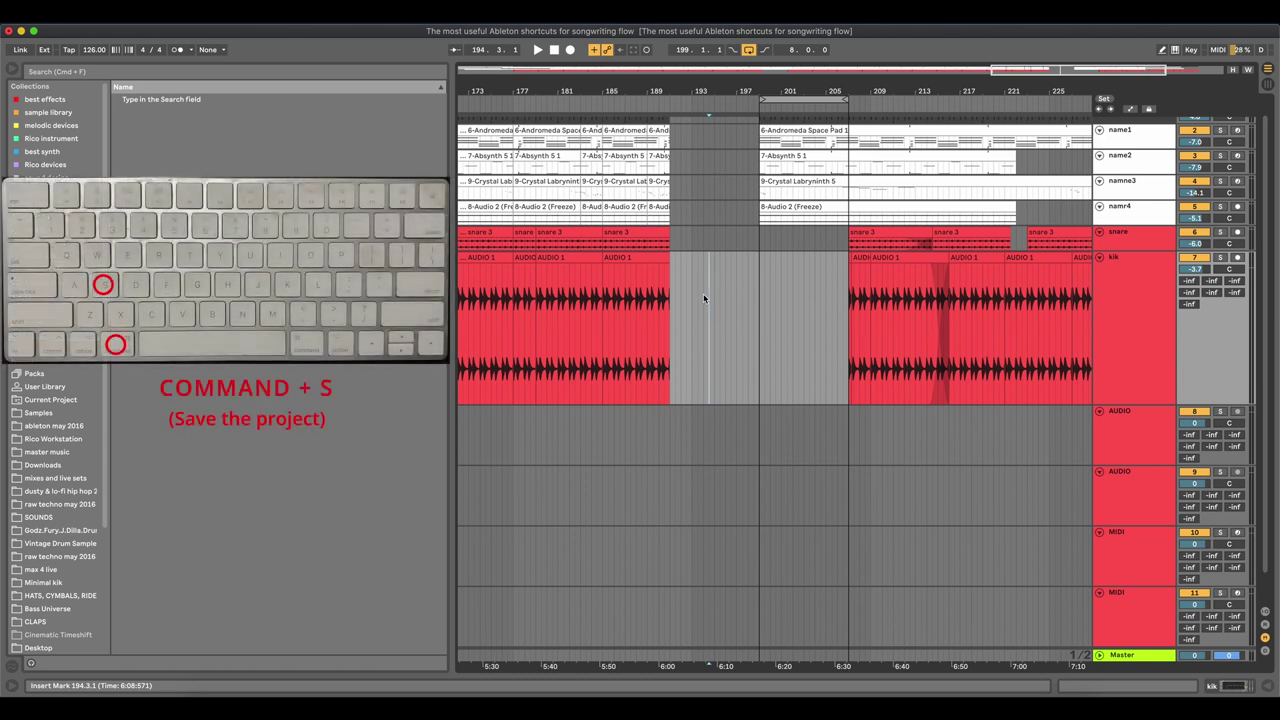
pyautogui.click(72, 12)
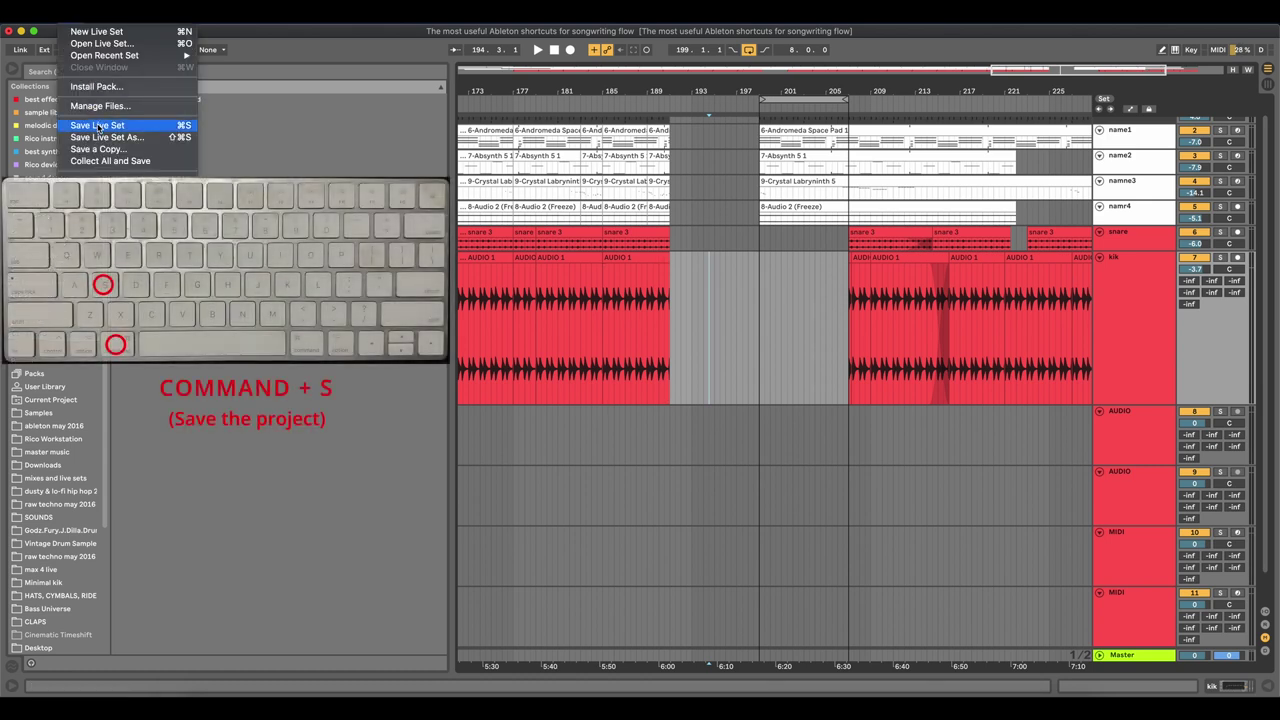
pyautogui.click(741, 341)
pyautogui.press('super+s')
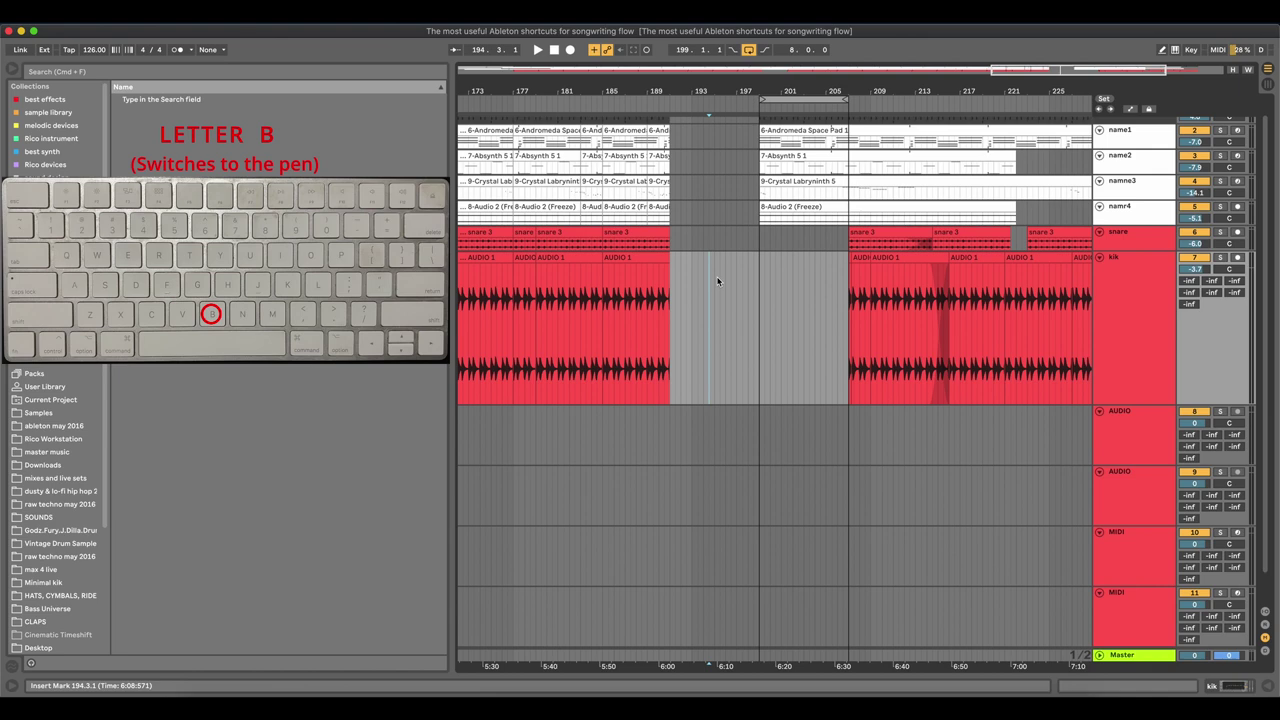
# Step: Open the 7-Absynth 5 1 clip starting at bar 199 on name2 in an enlarged note editor around an empty low octave
pyautogui.press('b')
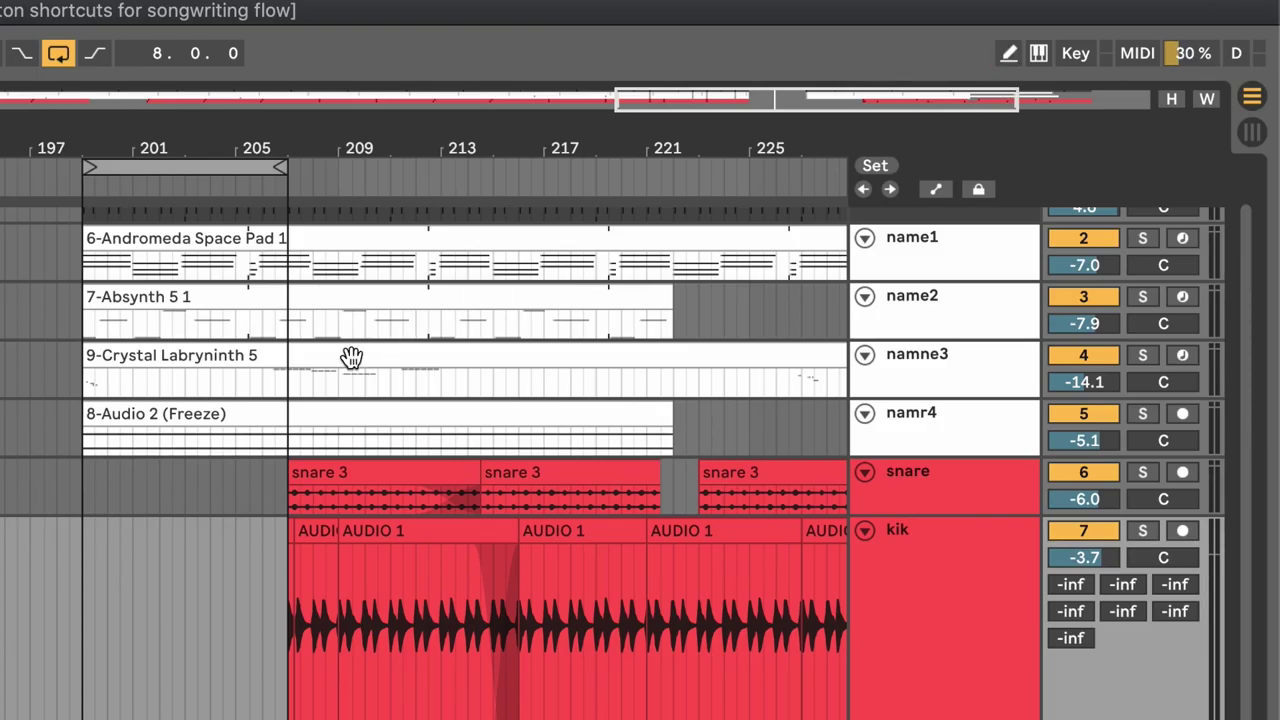
pyautogui.press('b')
pyautogui.doubleClick(308, 298)
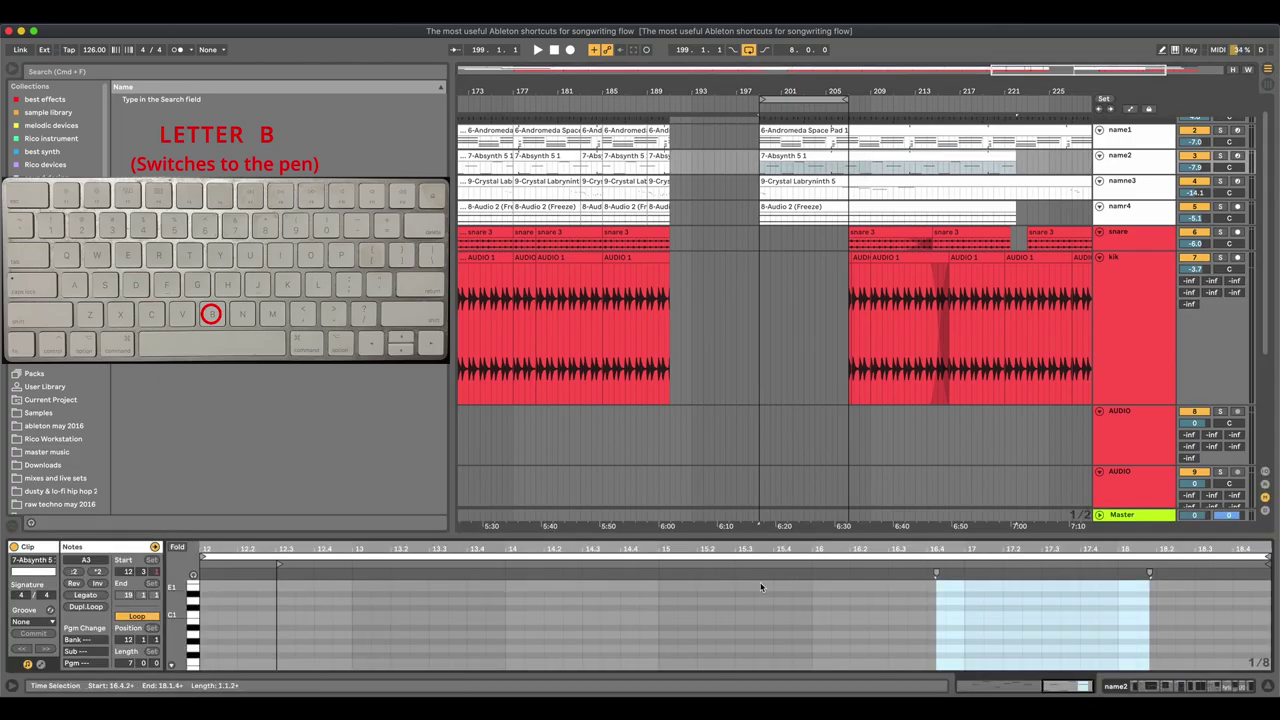
pyautogui.moveTo(770, 535); pyautogui.dragTo(797, 355)
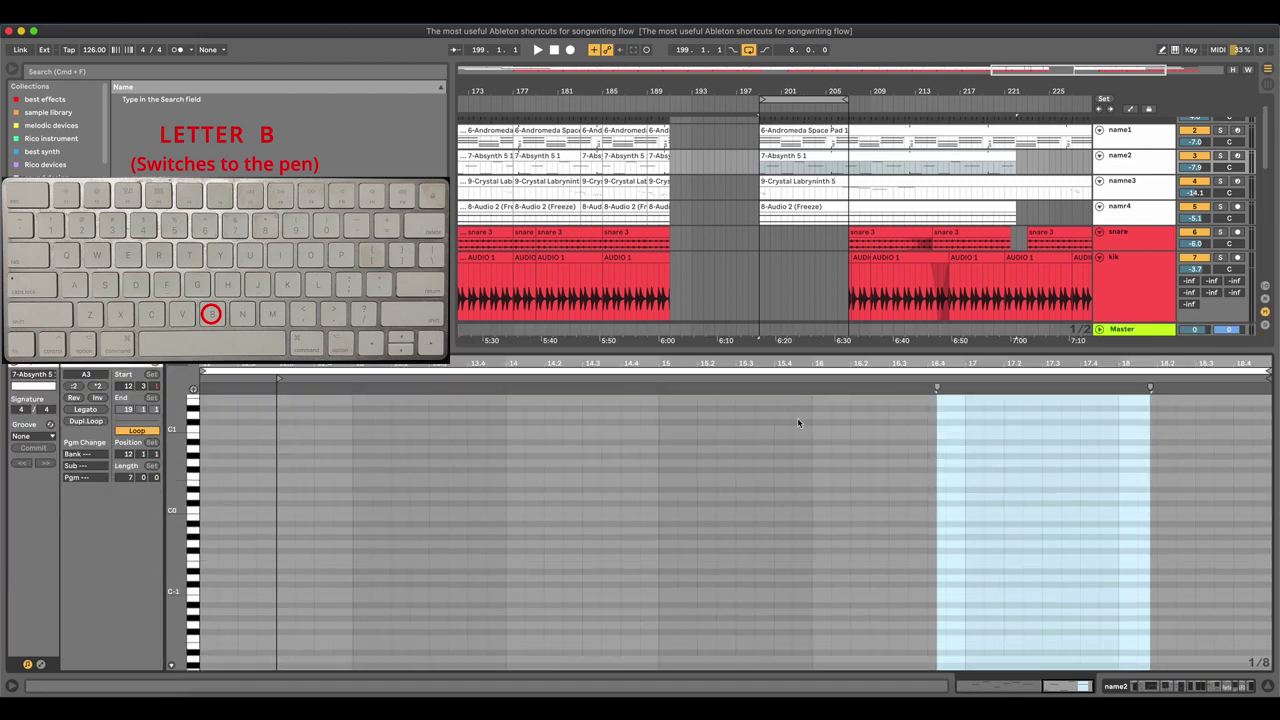
pyautogui.moveTo(898, 367); pyautogui.dragTo(1112, 383)
pyautogui.moveTo(1004, 366); pyautogui.dragTo(768, 505)
pyautogui.click(731, 515)
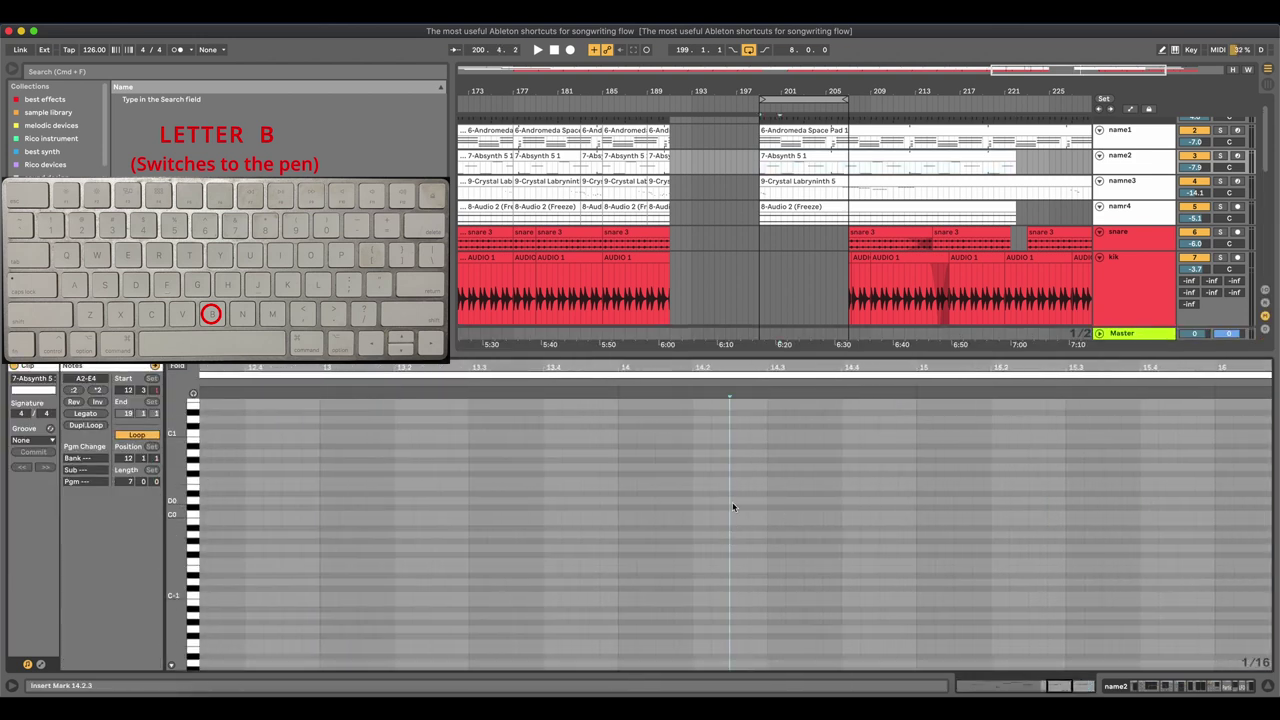
# Step: In Draw mode, pencil about fifteen scattered sixteenth notes between 14.2.3 and 15.3, ranging from B-1 up to A0
pyautogui.press('b')
pyautogui.click(737, 500)
pyautogui.click(757, 487)
pyautogui.click(813, 481)
pyautogui.click(813, 521)
pyautogui.click(850, 474)
pyautogui.click(869, 507)
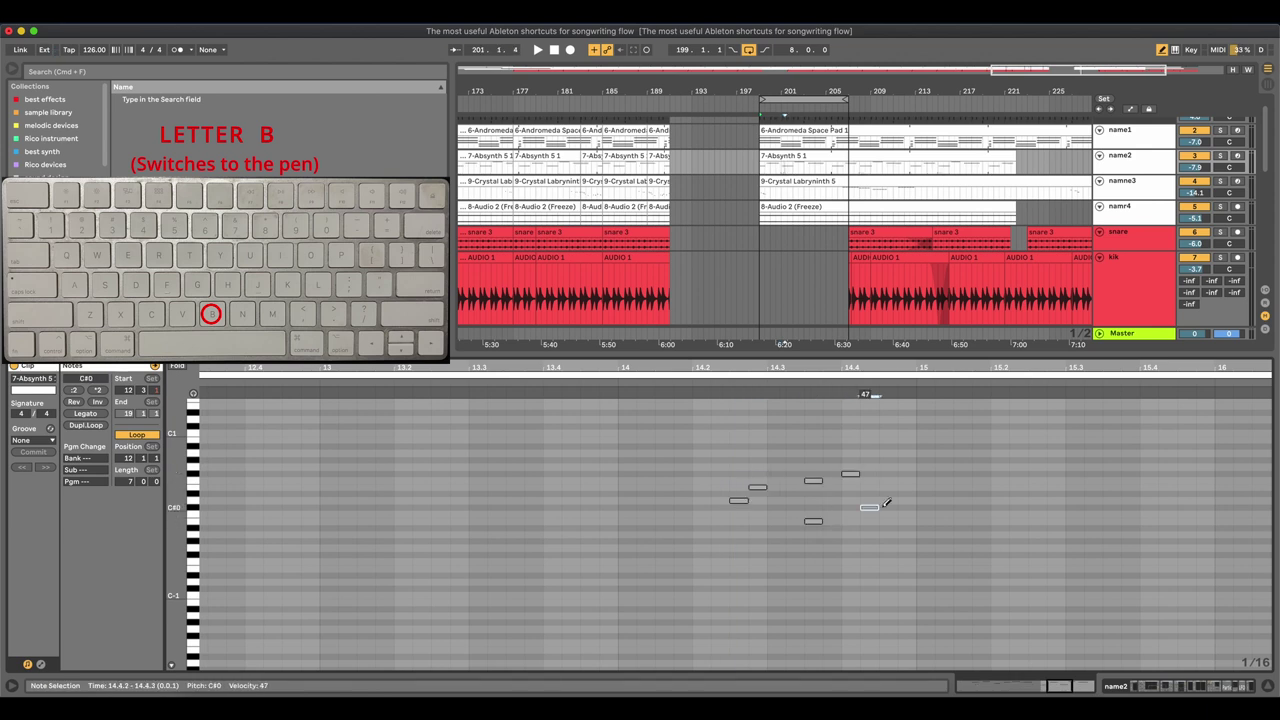
pyautogui.click(906, 487)
pyautogui.click(925, 481)
pyautogui.click(944, 521)
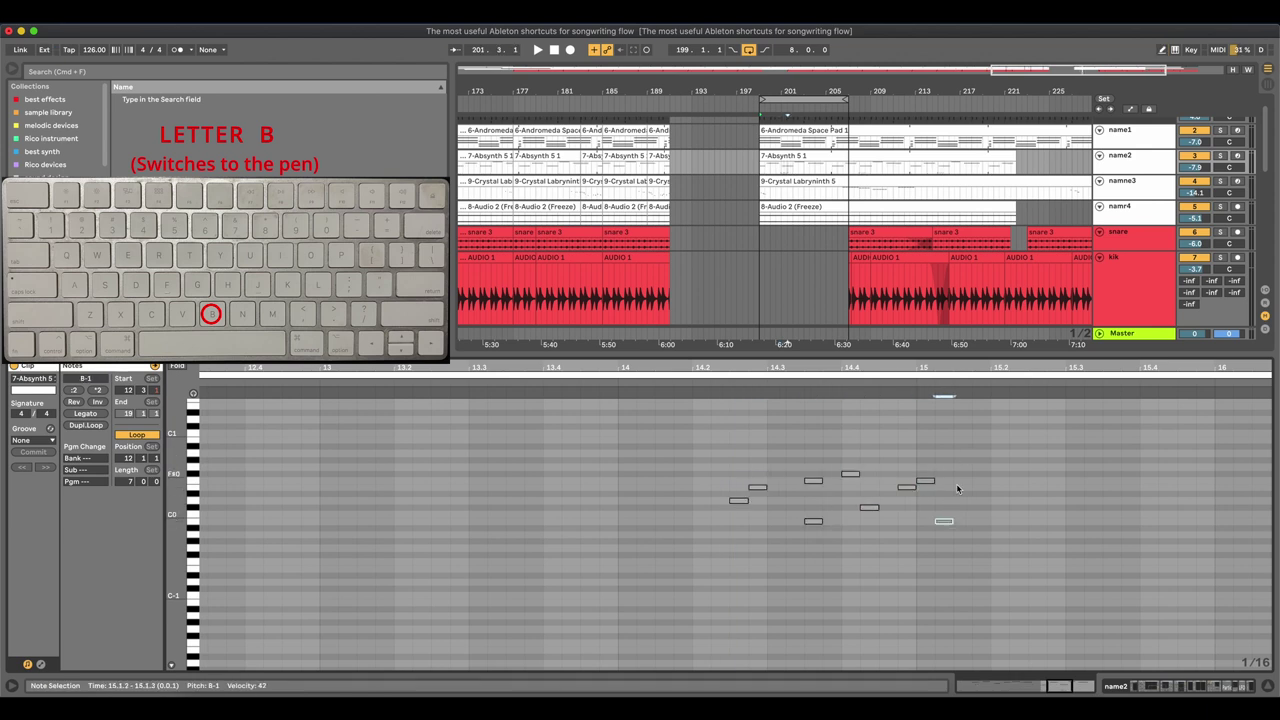
pyautogui.click(962, 466)
pyautogui.click(981, 487)
pyautogui.click(1018, 453)
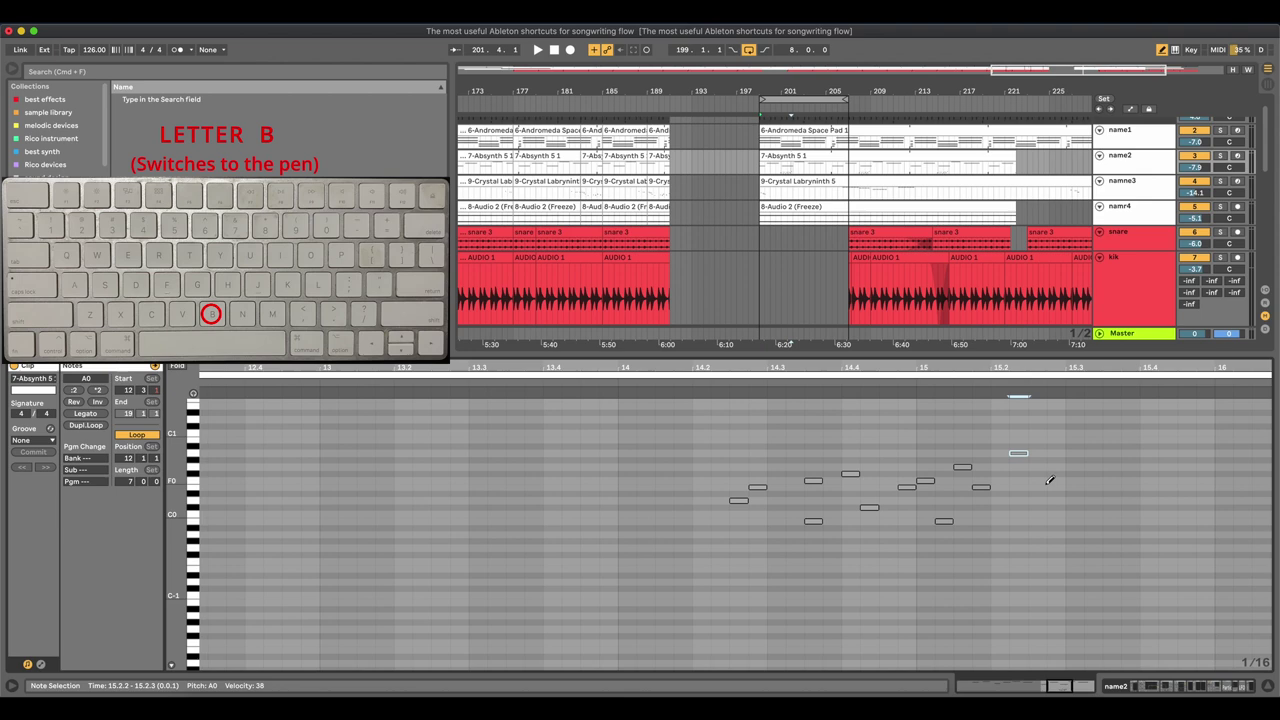
pyautogui.click(1037, 487)
pyautogui.click(1074, 453)
pyautogui.click(1074, 474)
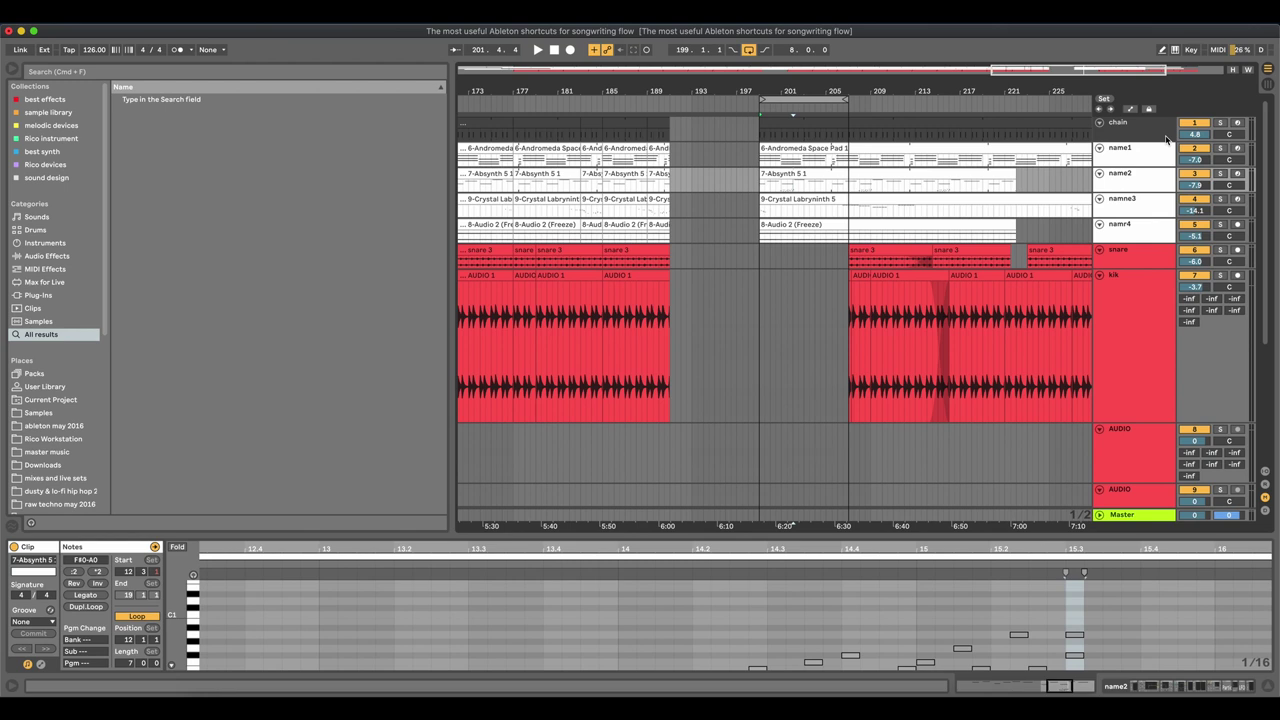
# Step: Toggle the arrangement's optimized track height and width on and off, ending with the original zoomed view
pyautogui.click(1233, 69)
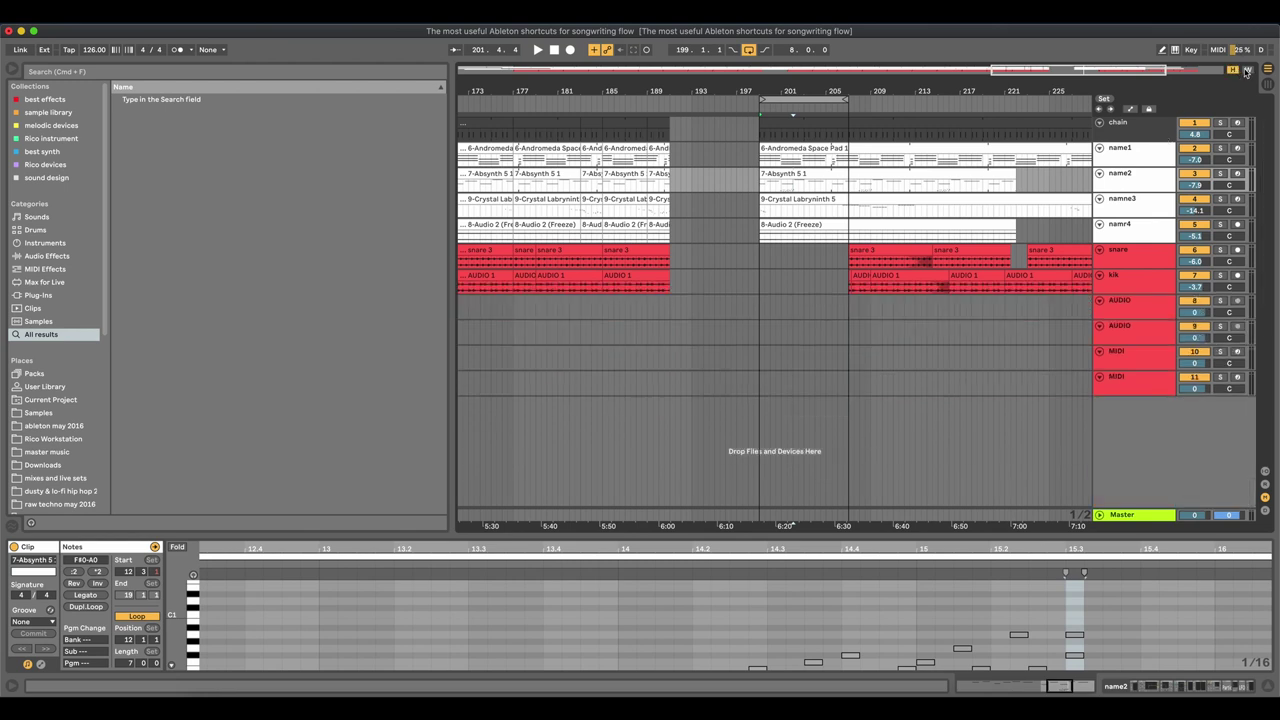
pyautogui.click(1248, 69)
pyautogui.press('h')
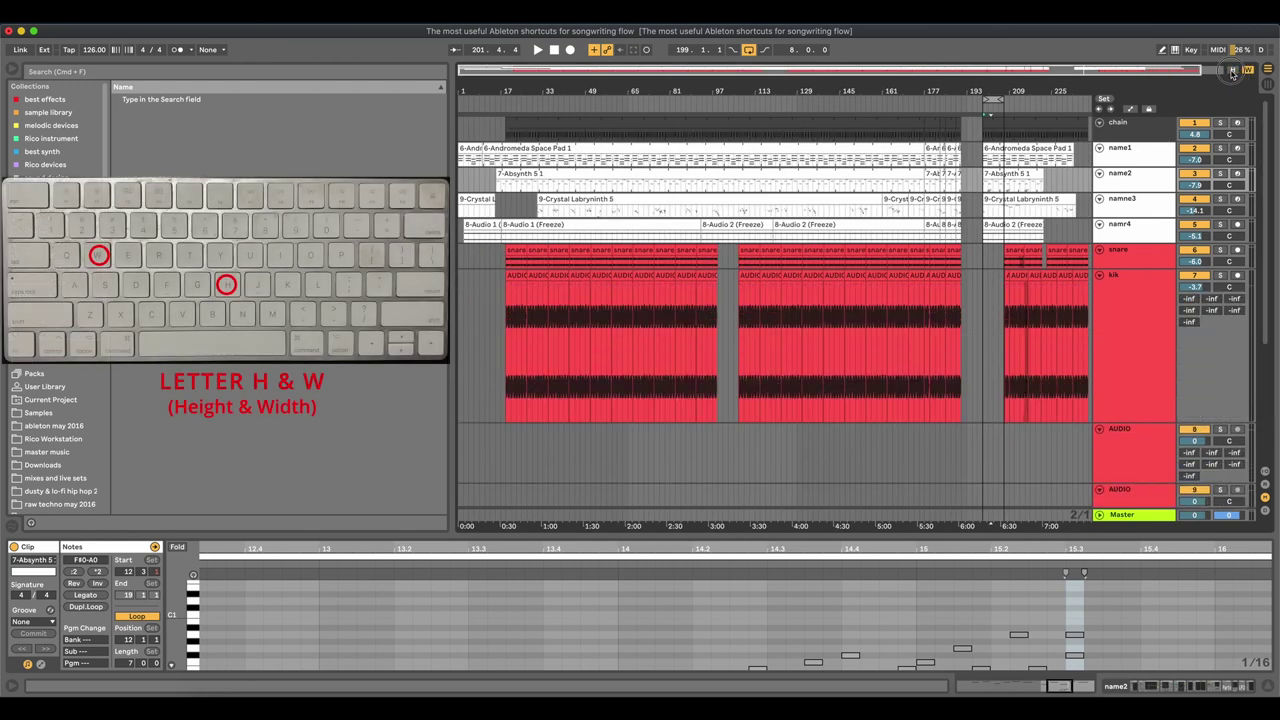
pyautogui.press('h')
pyautogui.click(1247, 70)
pyautogui.click(1247, 70)
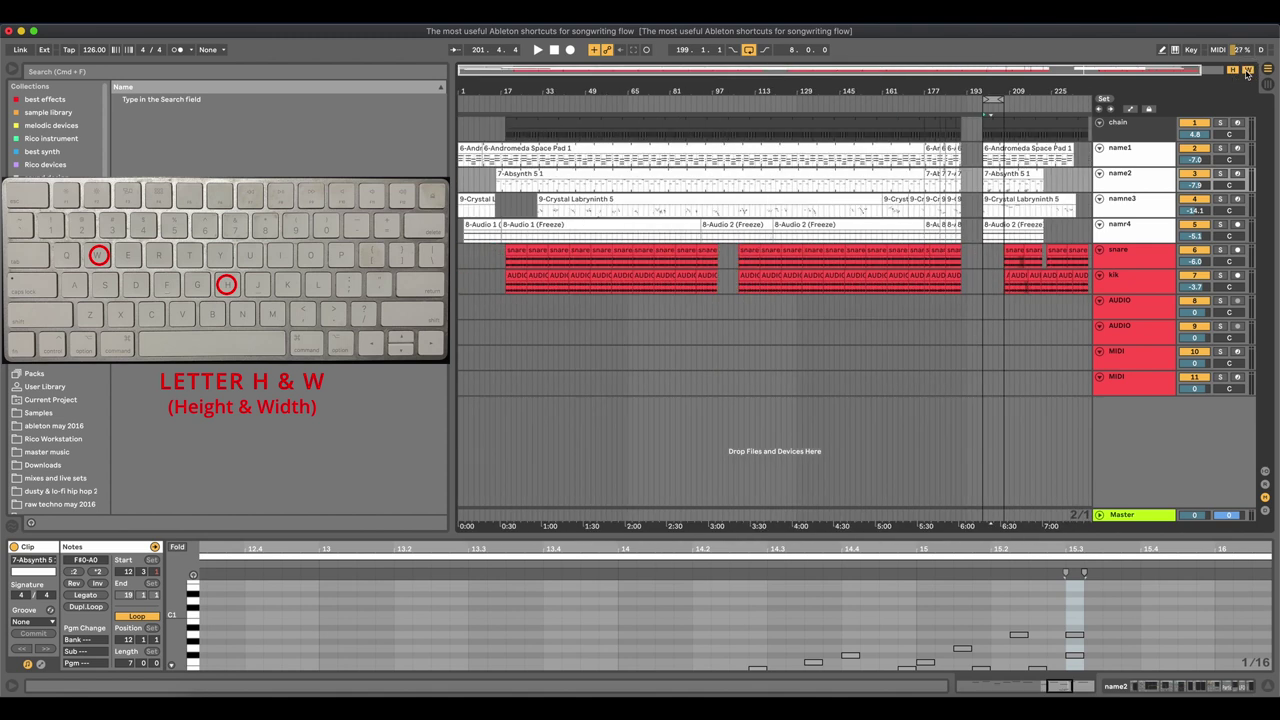
pyautogui.click(1232, 70)
pyautogui.click(1247, 70)
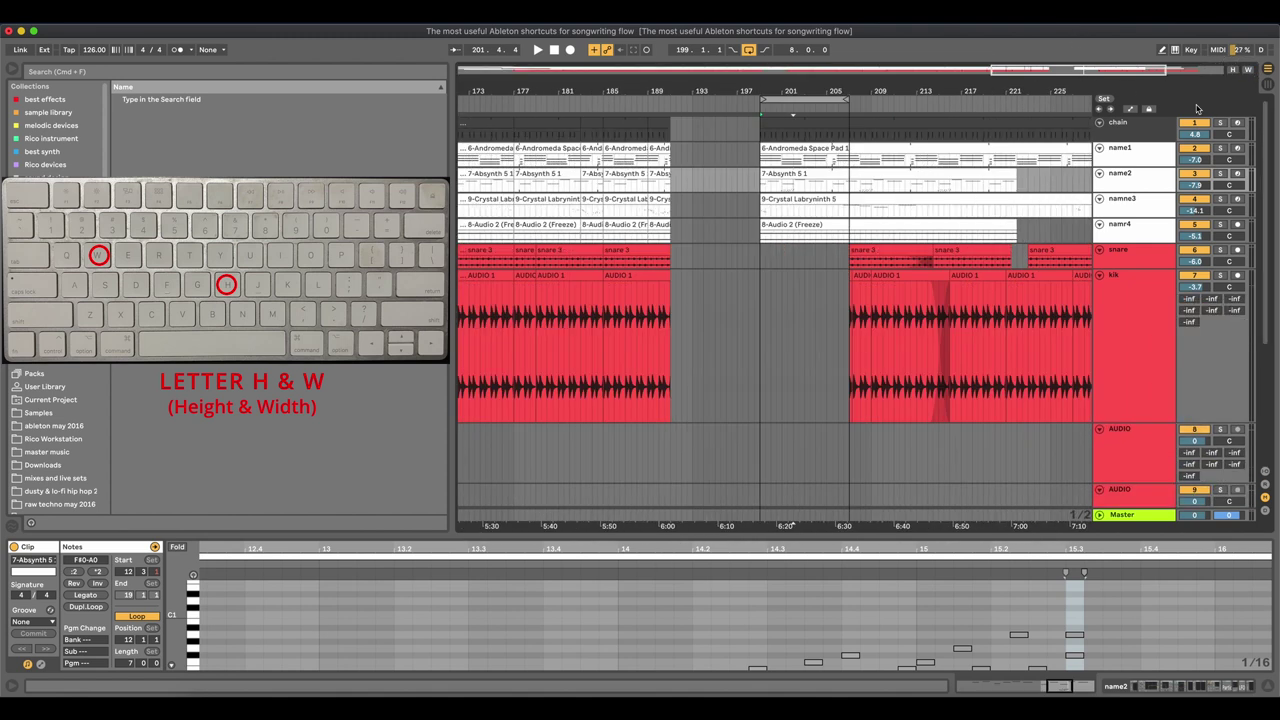
# Step: Select the namne3 track and repeatedly toggle the arrangement's height and width optimization with shortcuts, ending with both off
pyautogui.click(1160, 204)
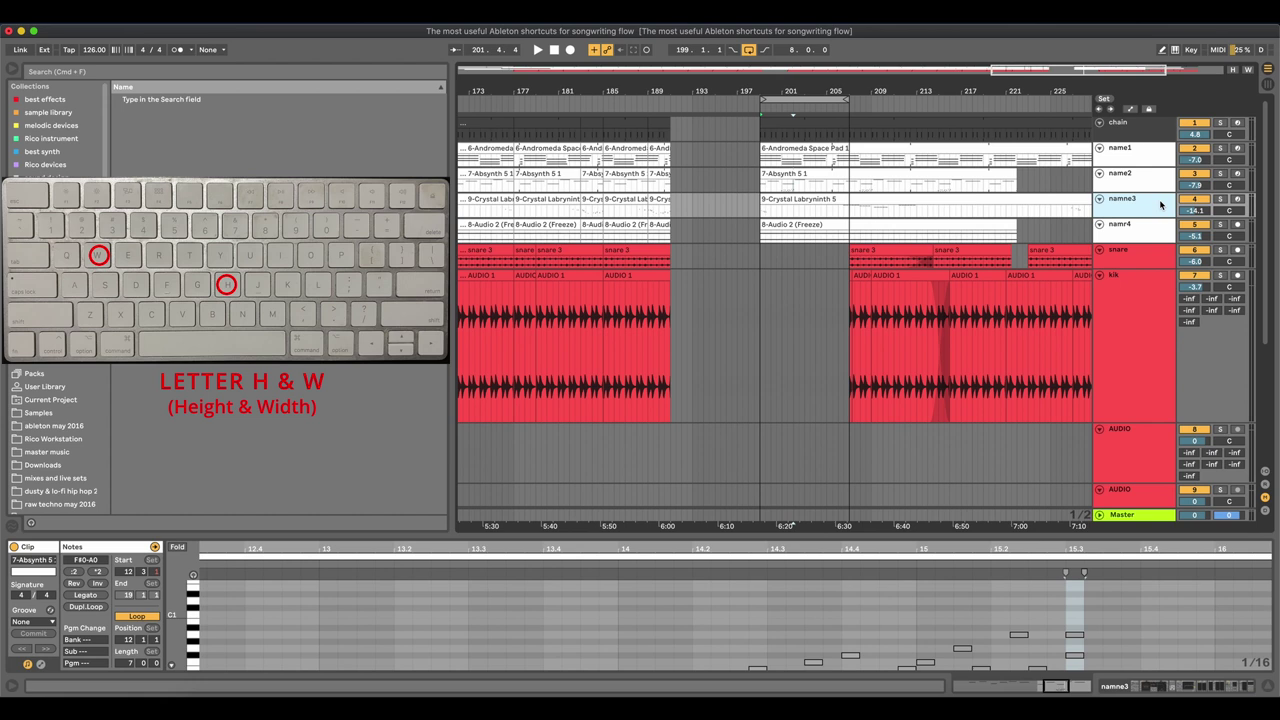
pyautogui.press('h')
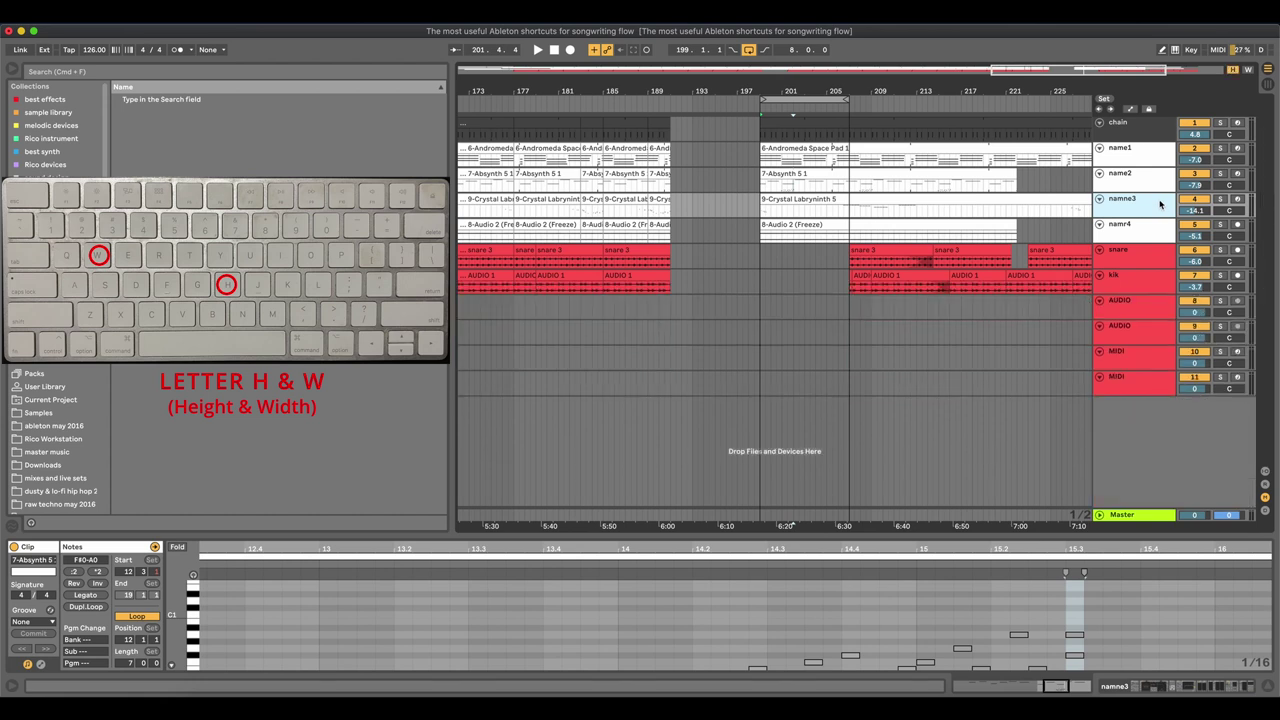
pyautogui.press('w')
pyautogui.press('w')
pyautogui.press('h')
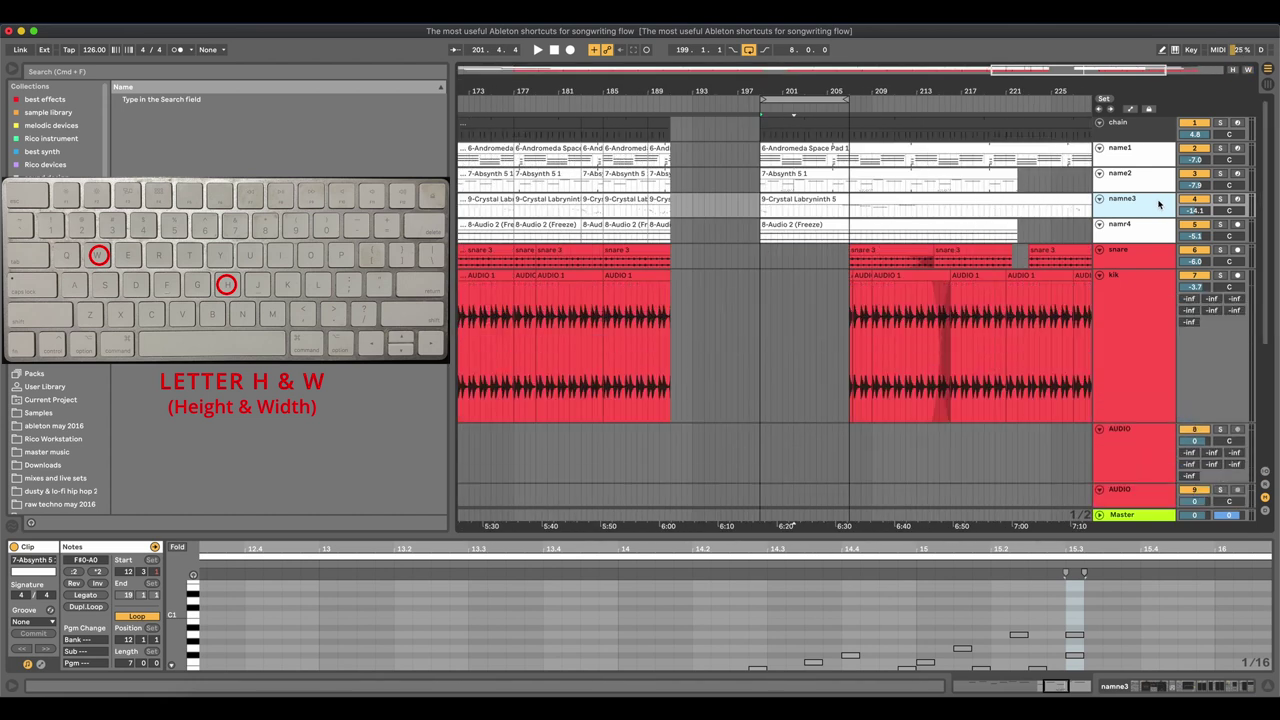
pyautogui.press('h')
pyautogui.press('w')
pyautogui.press('w')
pyautogui.press('h')
pyautogui.press('h')
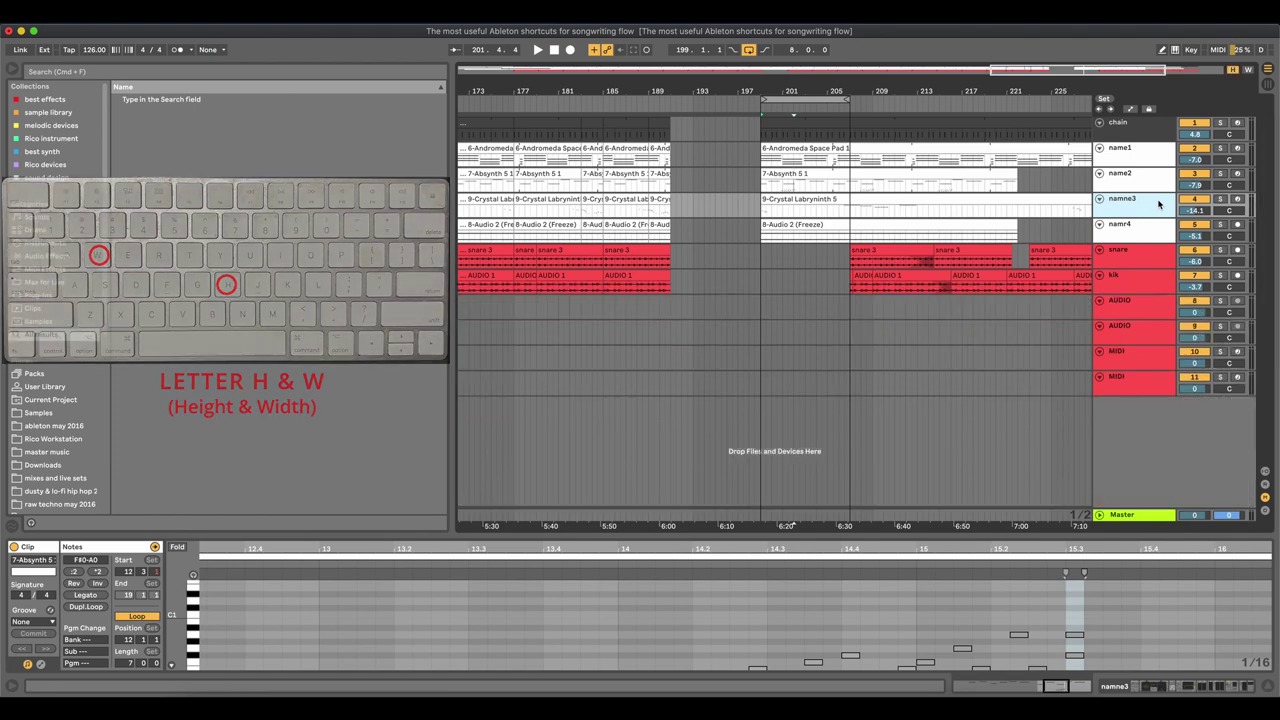
pyautogui.press('h')
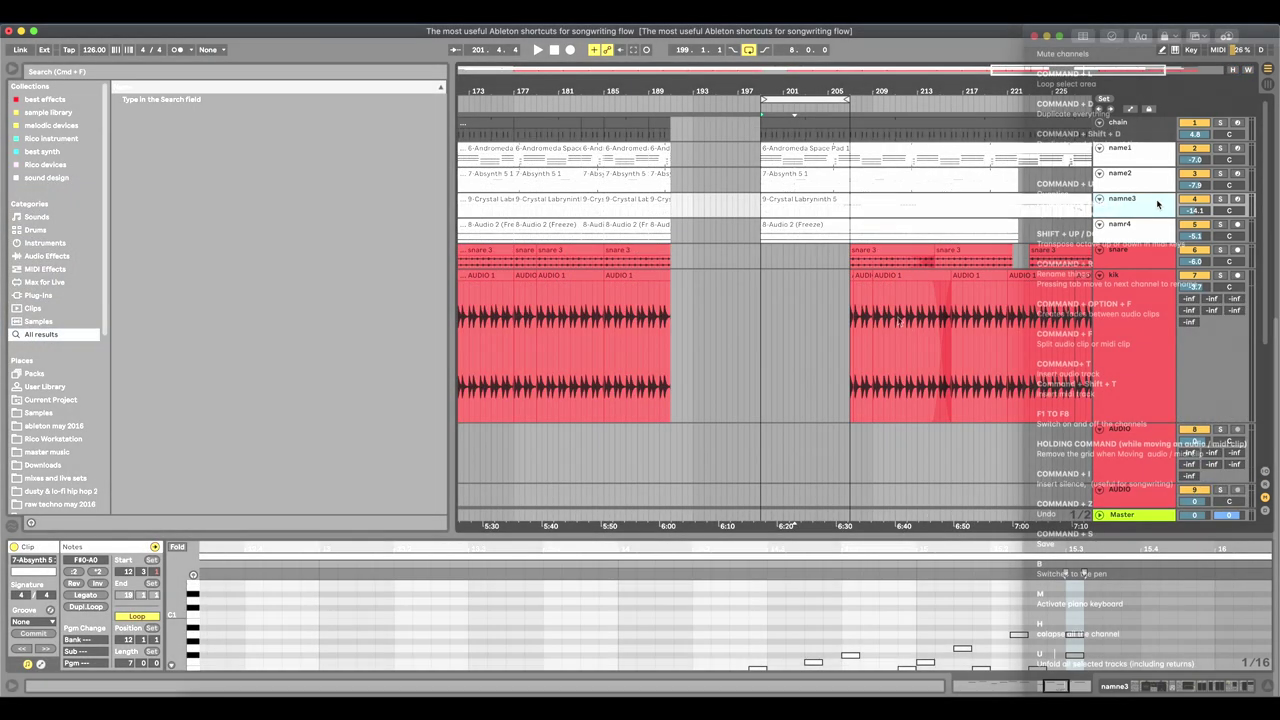
# Step: Switch to the Session View, and unfold and refold the device chains of the name1 and chain tracks one at a time
pyautogui.press('Tab')
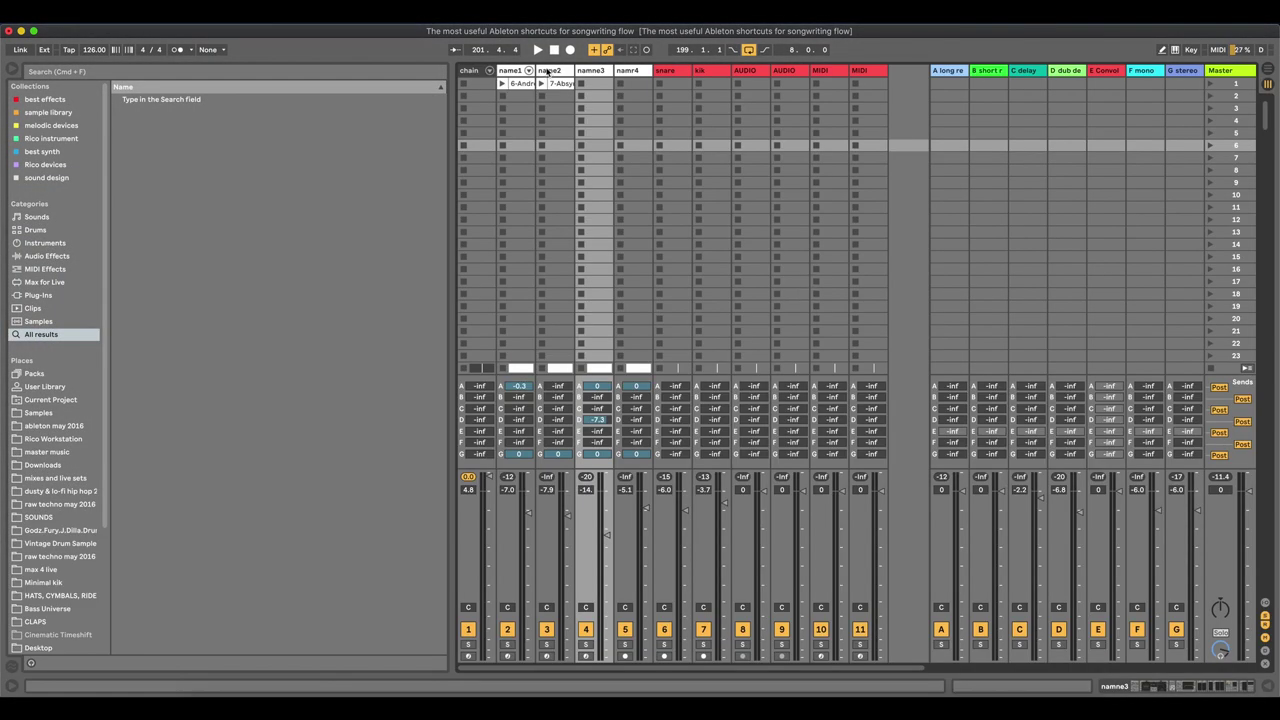
pyautogui.press('u')
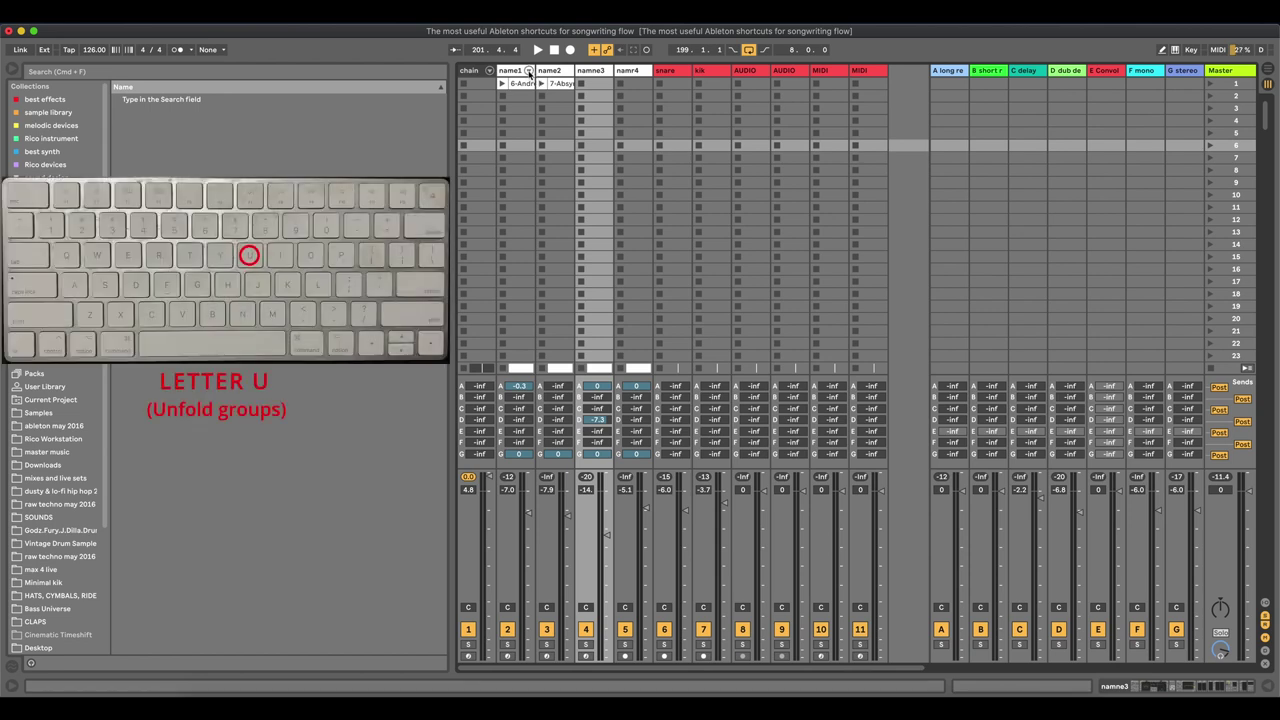
pyautogui.click(527, 72)
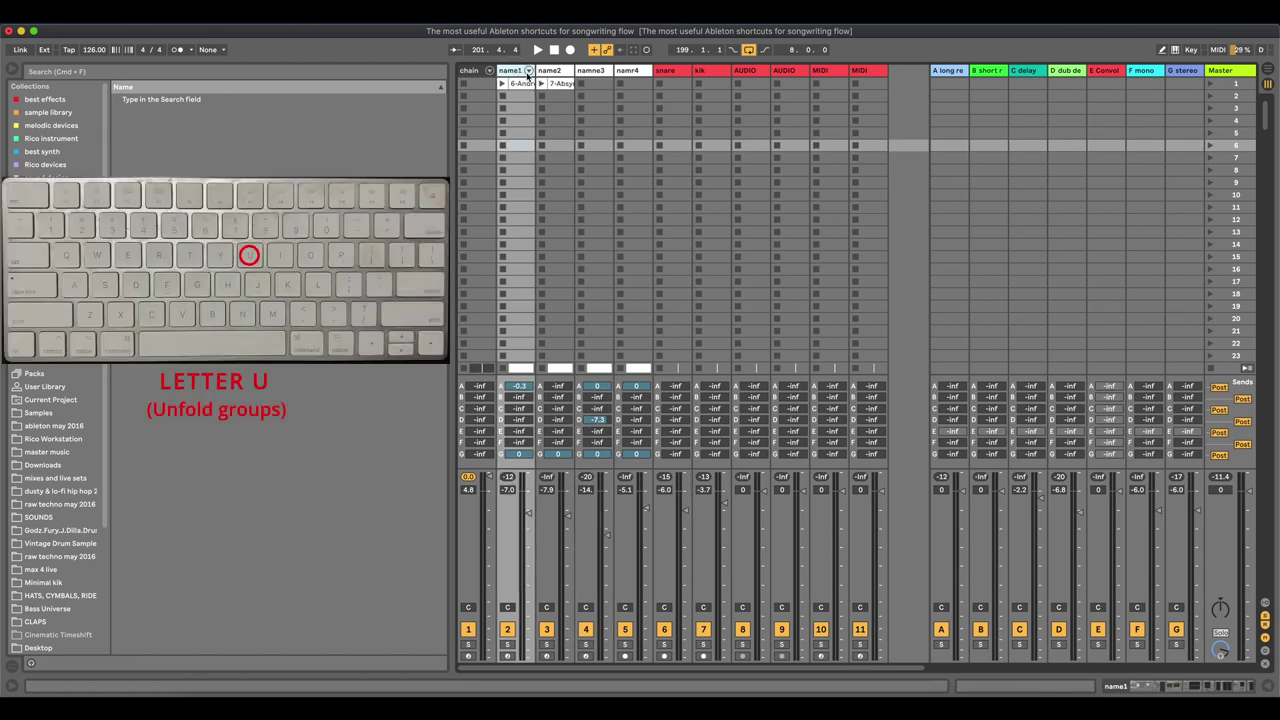
pyautogui.press('u')
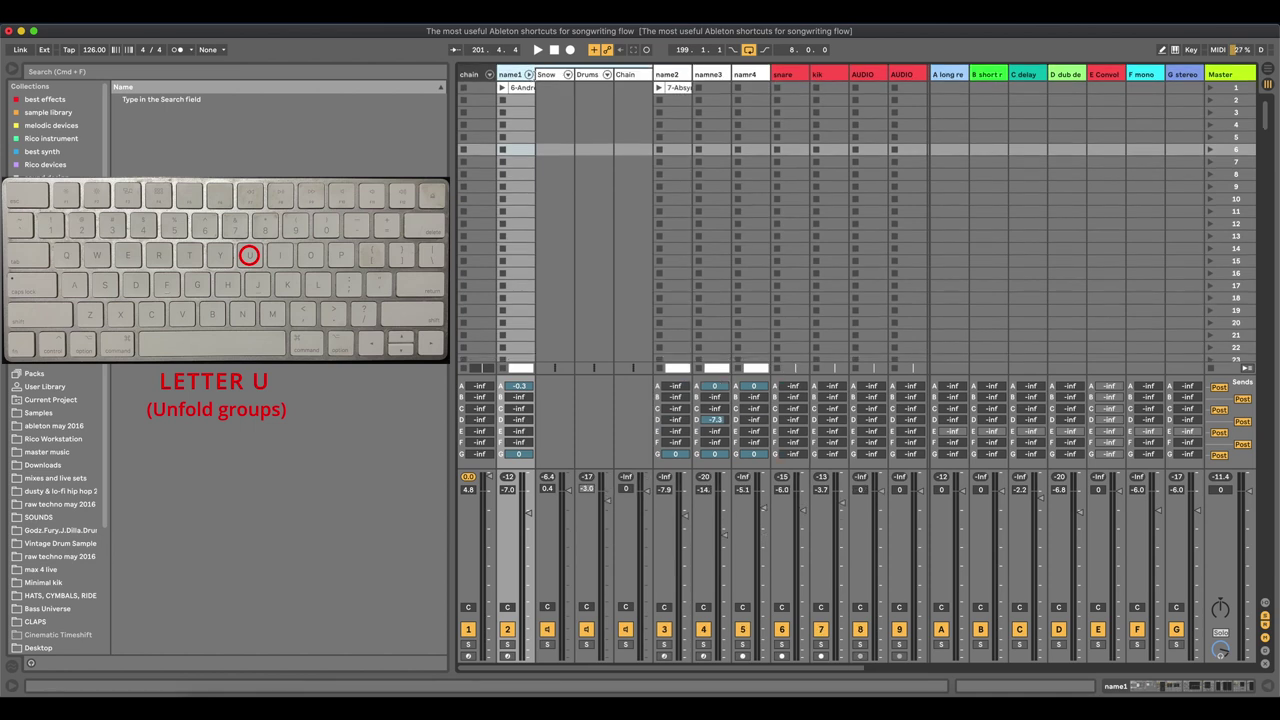
pyautogui.click(528, 74)
pyautogui.click(489, 74)
pyautogui.click(489, 74)
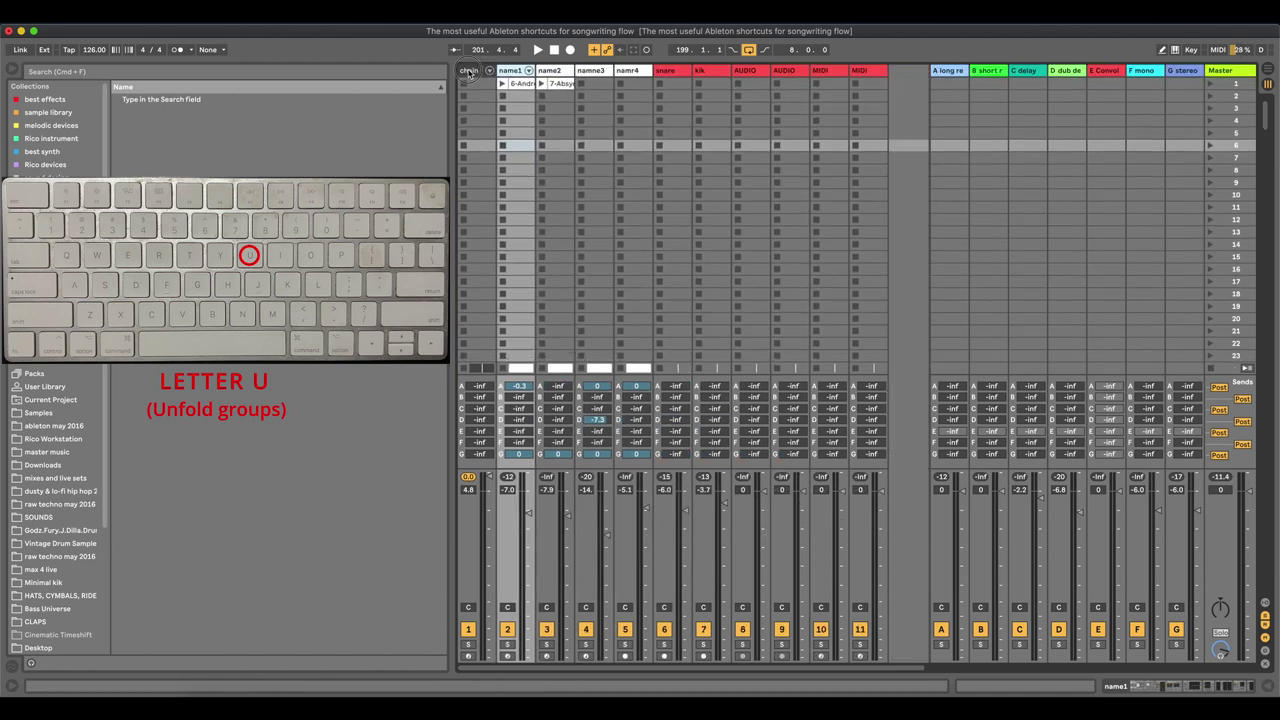
# Step: Select the chain and name1 tracks together, and unfold and refold both tracks' device chains at once
pyautogui.click(468, 72)
pyautogui.click(510, 72)
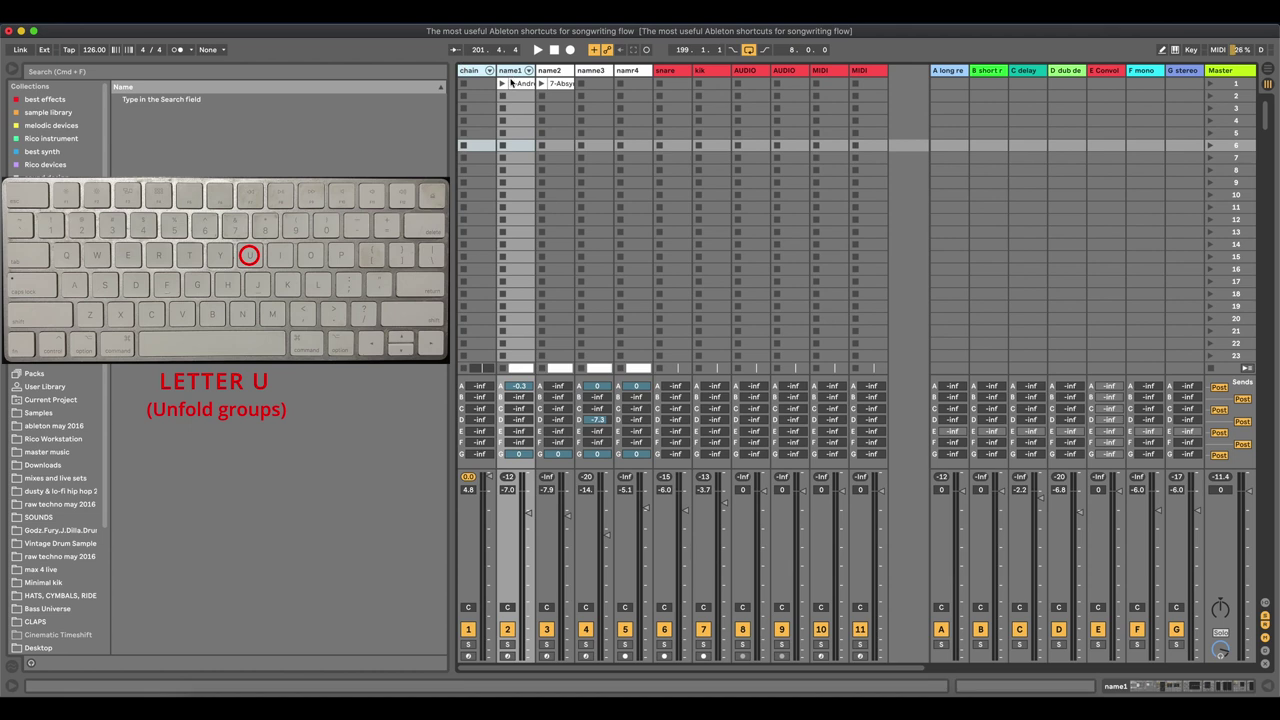
pyautogui.press('u')
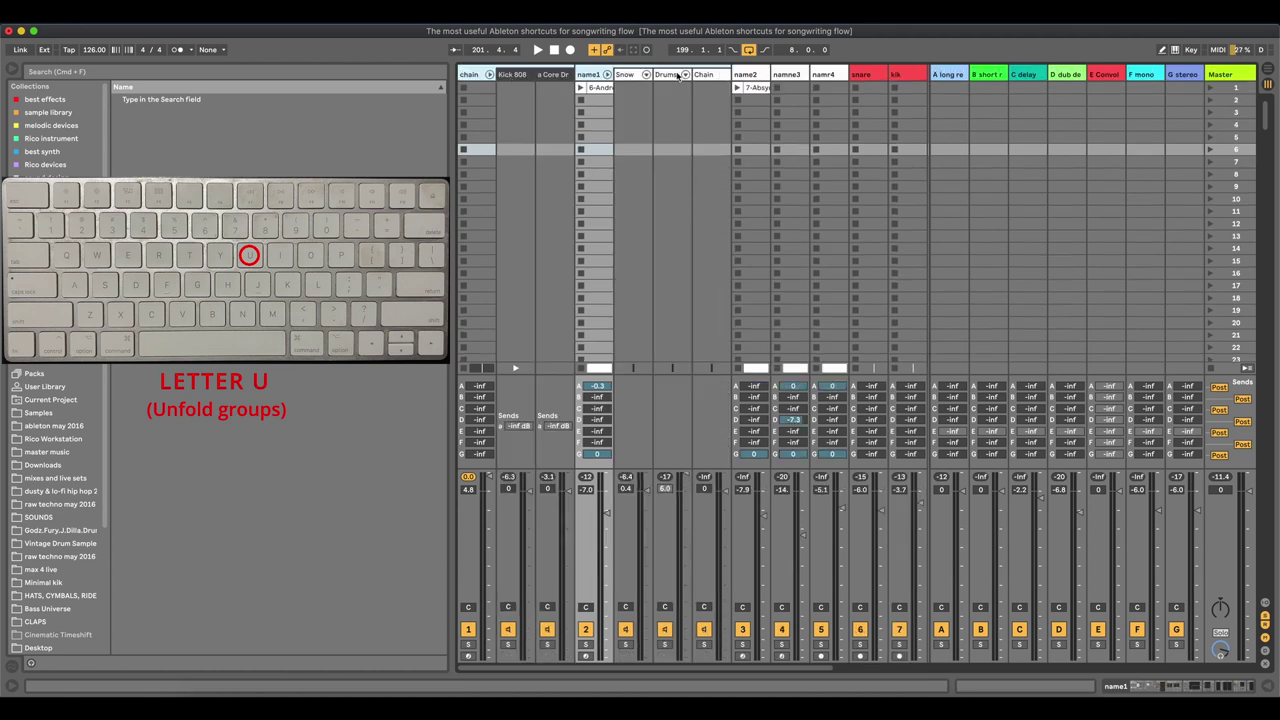
pyautogui.press('u')
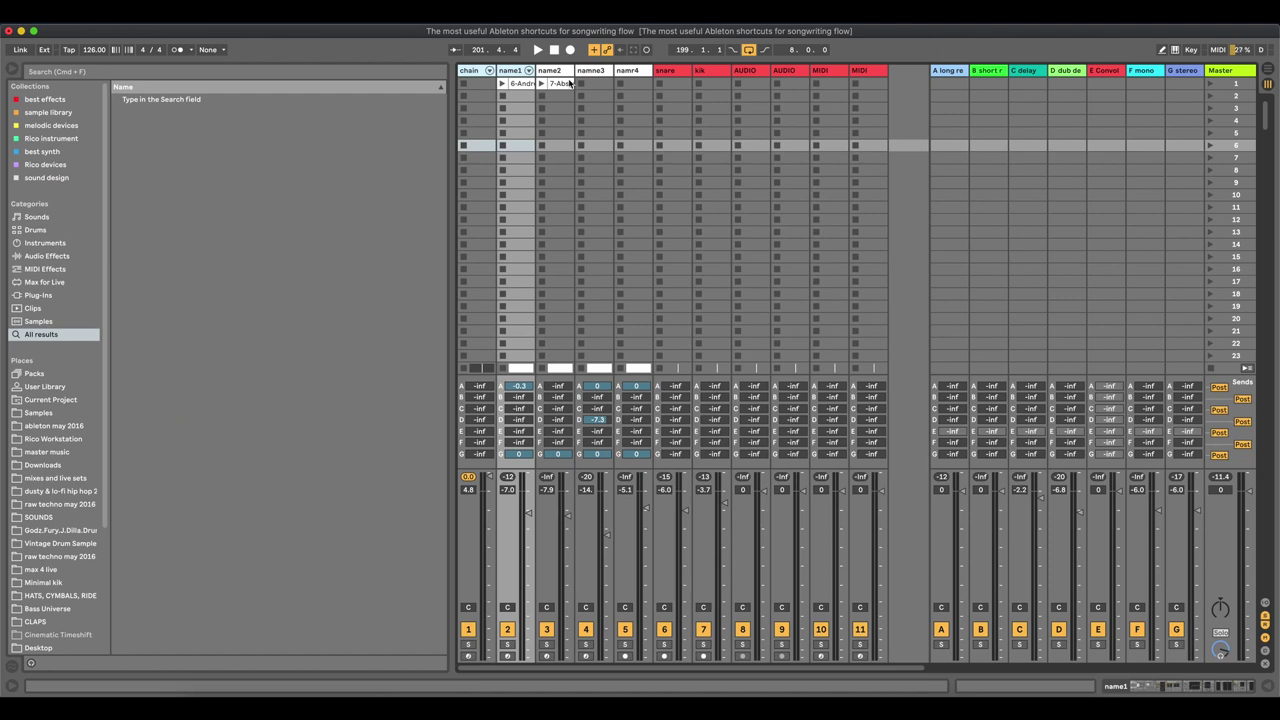